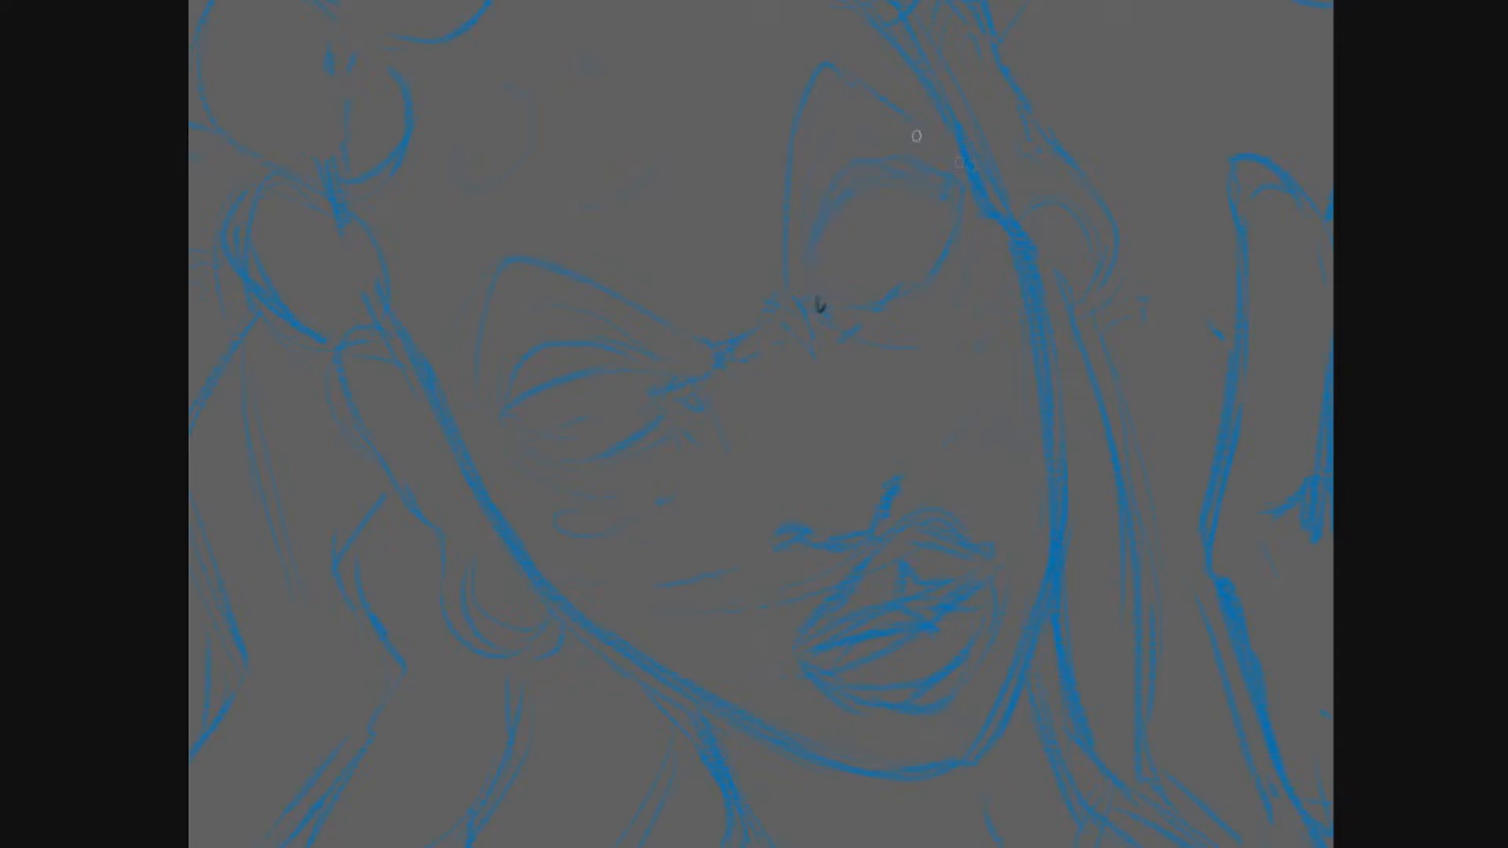
# - Ink the outline of the wide-open right eye over the blue sketch, with short crease lines around it
pyautogui.moveTo(819, 314)
pyautogui.mouseDown()
pyautogui.moveTo(892, 167)
pyautogui.moveTo(933, 185)
pyautogui.moveTo(895, 293)
pyautogui.moveTo(951, 192)
pyautogui.mouseUp()
pyautogui.hotkey('ctrl', 'z')
pyautogui.moveTo(829, 305)
pyautogui.mouseDown()
pyautogui.moveTo(953, 190)
pyautogui.moveTo(905, 337)
pyautogui.mouseUp()
pyautogui.moveTo(965, 220); pyautogui.dragTo(960, 288)
pyautogui.moveTo(932, 176); pyautogui.dragTo(955, 206)
pyautogui.moveTo(830, 181); pyautogui.dragTo(818, 300)
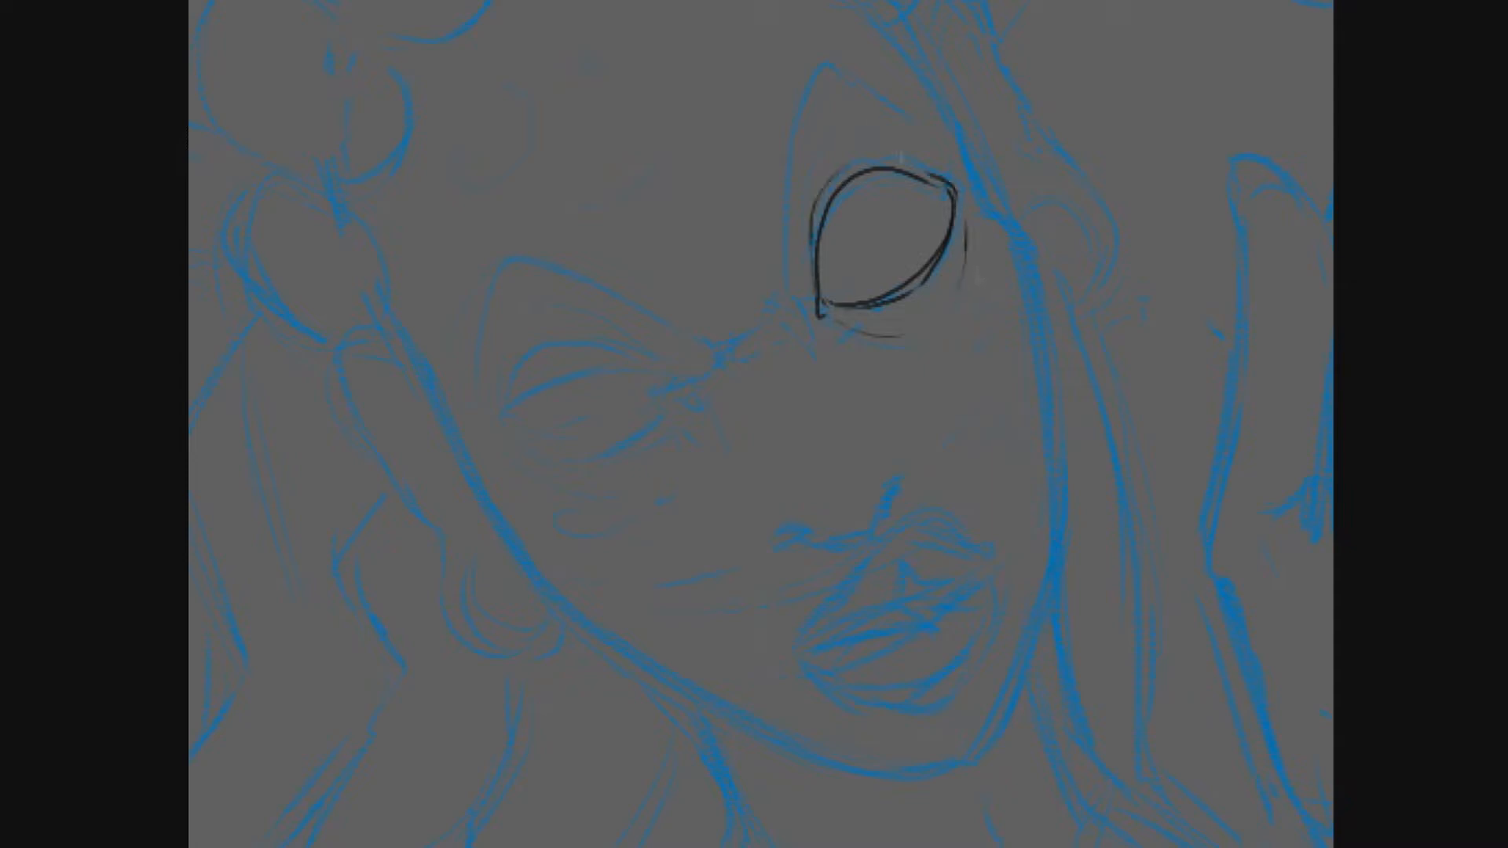
# - Ink the brow arch above the right eye, the frown line at the nose bridge and the small mark beside the eye
pyautogui.moveTo(702, 339); pyautogui.dragTo(732, 343)
pyautogui.moveTo(802, 296)
pyautogui.mouseDown()
pyautogui.moveTo(791, 327)
pyautogui.moveTo(801, 130)
pyautogui.moveTo(901, 109)
pyautogui.mouseUp()
pyautogui.hotkey('ctrl', 'z')
pyautogui.moveTo(786, 275)
pyautogui.mouseDown()
pyautogui.moveTo(781, 229)
pyautogui.moveTo(893, 99)
pyautogui.mouseUp()
pyautogui.moveTo(1000, 285); pyautogui.dragTo(979, 311)
# - Ink the almond outline of the left eye and the lid crease above it
pyautogui.moveTo(677, 390)
pyautogui.mouseDown()
pyautogui.moveTo(518, 434)
pyautogui.moveTo(506, 420)
pyautogui.moveTo(677, 386)
pyautogui.mouseUp()
pyautogui.hotkey('ctrl', 'z')
pyautogui.moveTo(510, 418); pyautogui.dragTo(684, 387)
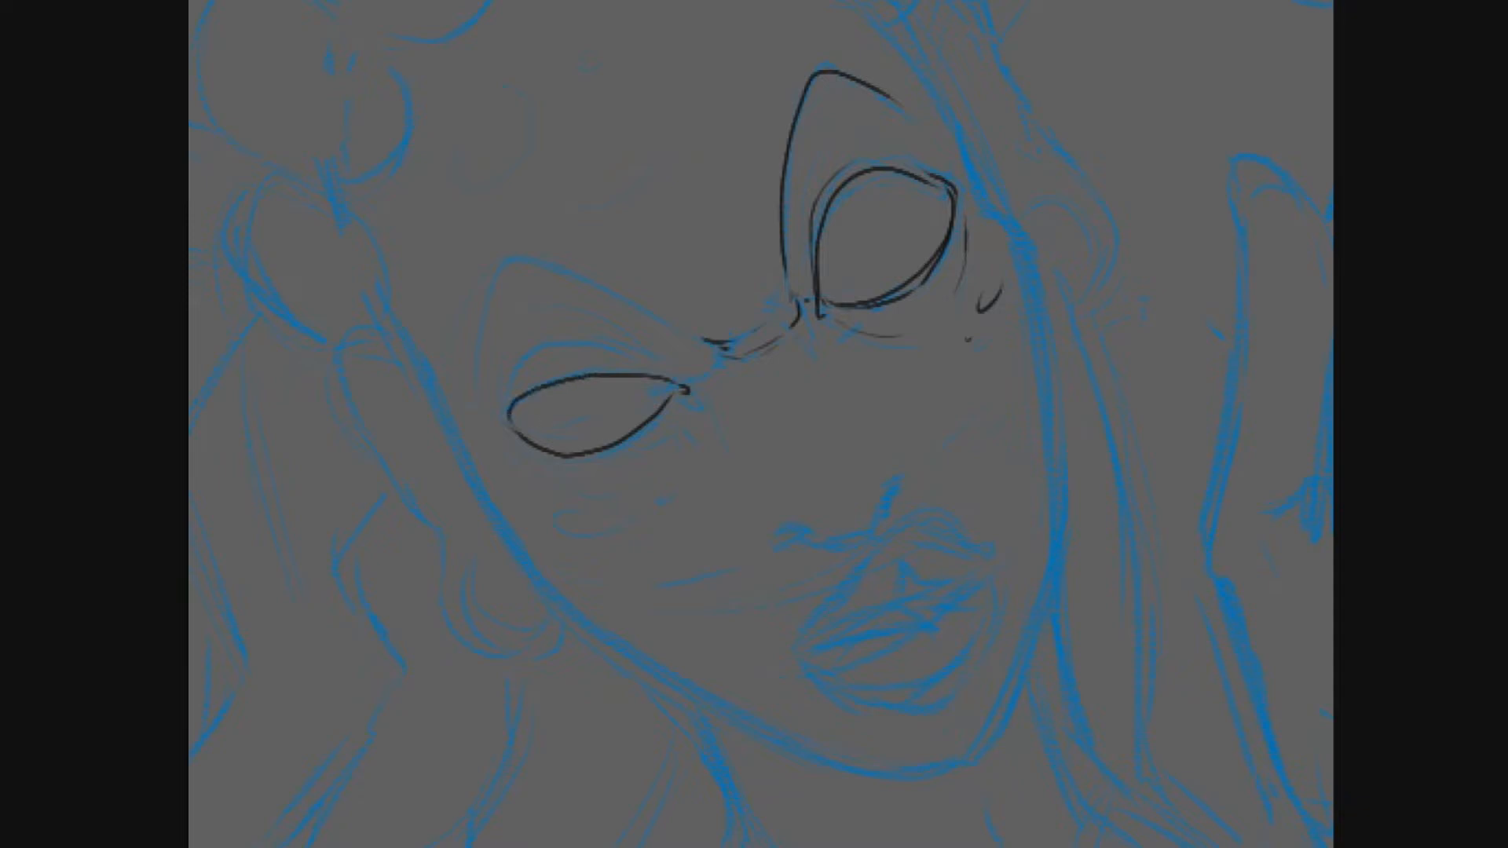
pyautogui.moveTo(538, 450); pyautogui.dragTo(593, 459)
pyautogui.moveTo(670, 376)
pyautogui.mouseDown()
pyautogui.moveTo(587, 326)
pyautogui.moveTo(506, 405)
pyautogui.mouseUp()
pyautogui.moveTo(539, 328); pyautogui.dragTo(505, 369)
# - Clean up the bridge between the eyes with short frown wrinkles and ink the base of the nose
pyautogui.press('e')
pyautogui.moveTo(705, 341)
pyautogui.mouseDown()
pyautogui.moveTo(797, 265)
pyautogui.moveTo(827, 282)
pyautogui.moveTo(710, 363)
pyautogui.moveTo(796, 303)
pyautogui.moveTo(730, 354)
pyautogui.moveTo(734, 408)
pyautogui.mouseUp()
pyautogui.press('e')
pyautogui.moveTo(805, 334); pyautogui.dragTo(823, 357)
pyautogui.moveTo(775, 541)
pyautogui.mouseDown()
pyautogui.moveTo(834, 549)
pyautogui.moveTo(893, 482)
pyautogui.moveTo(872, 525)
pyautogui.moveTo(799, 541)
pyautogui.mouseUp()
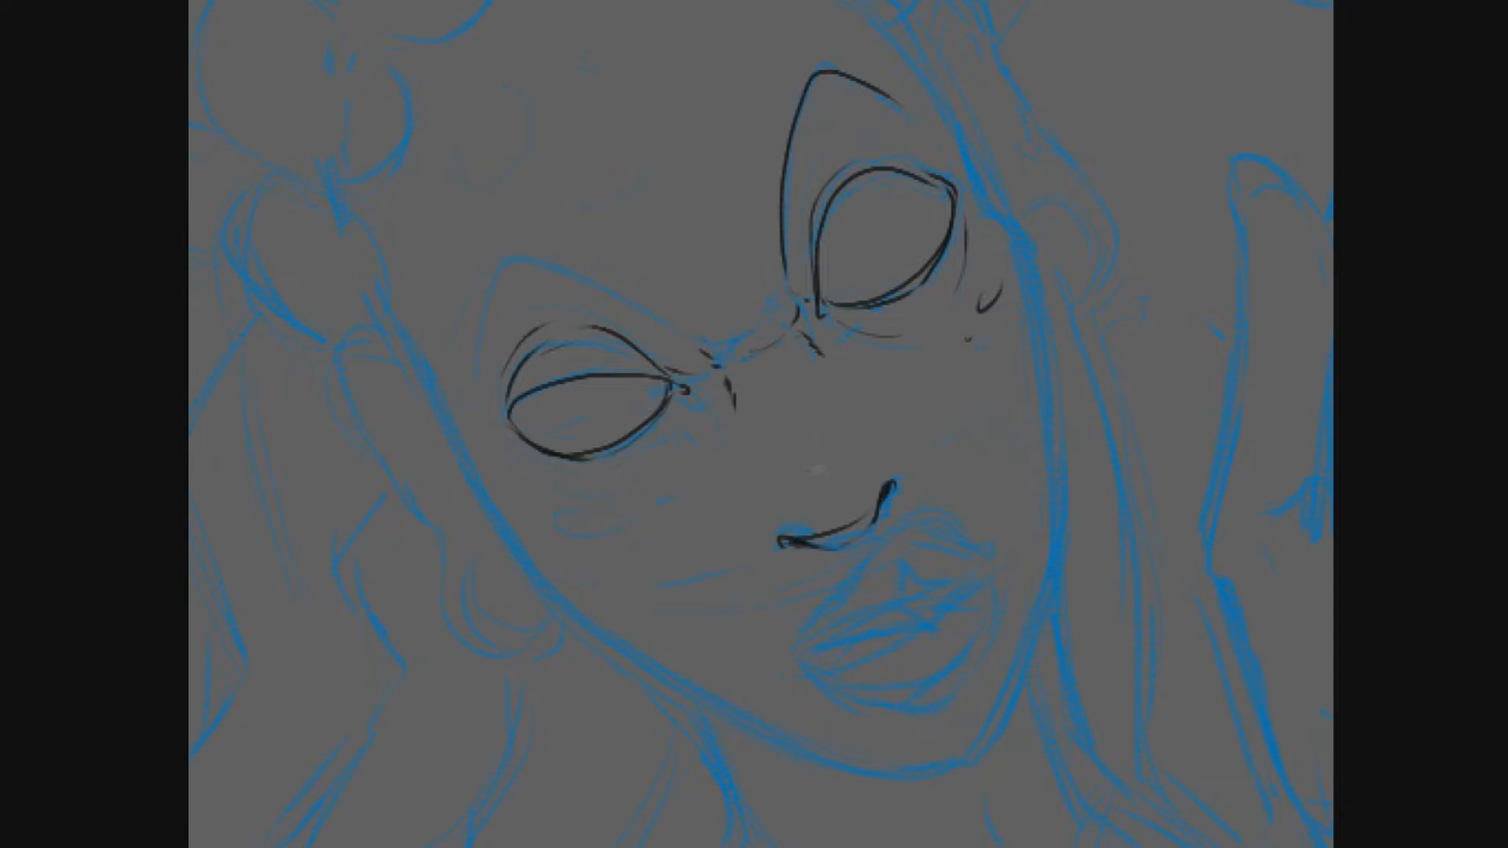
# - Ink the brow arch above the left eye in one smooth curve
pyautogui.moveTo(549, 269); pyautogui.dragTo(675, 332)
pyautogui.hotkey('ctrl', 'z')
pyautogui.hotkey('ctrl', 'z')
pyautogui.moveTo(475, 377)
pyautogui.mouseDown()
pyautogui.moveTo(508, 263)
pyautogui.moveTo(684, 324)
pyautogui.mouseUp()
# - Ink the small cheek marks below the left eye and the short creases at its inner corner
pyautogui.hotkey('ctrl', 'z')
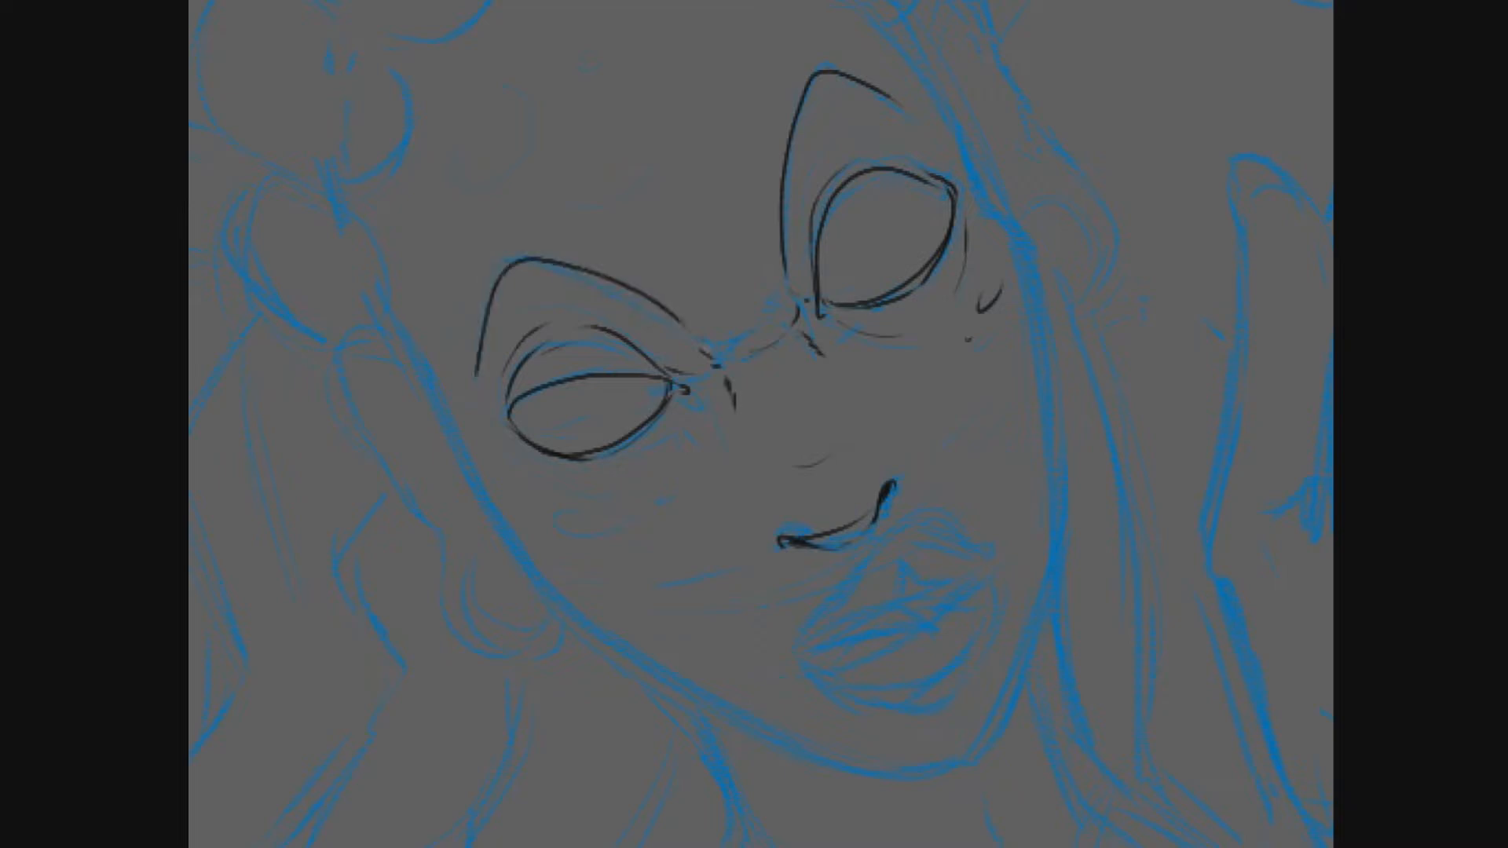
pyautogui.moveTo(560, 511); pyautogui.dragTo(601, 532)
pyautogui.hotkey('ctrl', 'z')
pyautogui.moveTo(562, 516)
pyautogui.mouseDown()
pyautogui.moveTo(601, 534)
pyautogui.moveTo(613, 504)
pyautogui.moveTo(671, 490)
pyautogui.mouseUp()
pyautogui.hotkey('ctrl', 'z')
# - Ink the outer contour of the full lips over the blue sketch
pyautogui.hotkey('ctrl', 'z')
pyautogui.moveTo(509, 445); pyautogui.dragTo(542, 474)
pyautogui.moveTo(694, 383); pyautogui.dragTo(705, 401)
pyautogui.moveTo(702, 382); pyautogui.dragTo(715, 401)
pyautogui.hotkey('ctrl', 'z')
pyautogui.moveTo(836, 605)
pyautogui.mouseDown()
pyautogui.moveTo(964, 542)
pyautogui.moveTo(802, 641)
pyautogui.mouseUp()
pyautogui.hotkey('ctrl', 'z')
pyautogui.moveTo(856, 577); pyautogui.dragTo(799, 651)
pyautogui.moveTo(911, 559)
pyautogui.mouseDown()
pyautogui.moveTo(844, 633)
pyautogui.moveTo(887, 610)
pyautogui.moveTo(812, 651)
pyautogui.mouseUp()
pyautogui.hotkey('ctrl', 'z')
pyautogui.moveTo(907, 585); pyautogui.dragTo(968, 552)
# - Ink the parting line between the lips and darken the small mouth opening
pyautogui.hotkey('ctrl', 'z')
pyautogui.moveTo(859, 630)
pyautogui.mouseDown()
pyautogui.moveTo(946, 582)
pyautogui.moveTo(974, 660)
pyautogui.mouseUp()
pyautogui.hotkey('ctrl', 'z')
pyautogui.hotkey('ctrl', 'z')
pyautogui.moveTo(804, 664)
pyautogui.mouseDown()
pyautogui.moveTo(981, 592)
pyautogui.moveTo(975, 581)
pyautogui.mouseUp()
pyautogui.hotkey('ctrl', 'z')
pyautogui.moveTo(849, 638)
pyautogui.mouseDown()
pyautogui.moveTo(942, 627)
pyautogui.moveTo(972, 574)
pyautogui.moveTo(979, 587)
pyautogui.mouseUp()
pyautogui.hotkey('ctrl', 'z')
pyautogui.hotkey('ctrl', 'z')
pyautogui.hotkey('ctrl', 'z')
pyautogui.moveTo(893, 617); pyautogui.dragTo(950, 583)
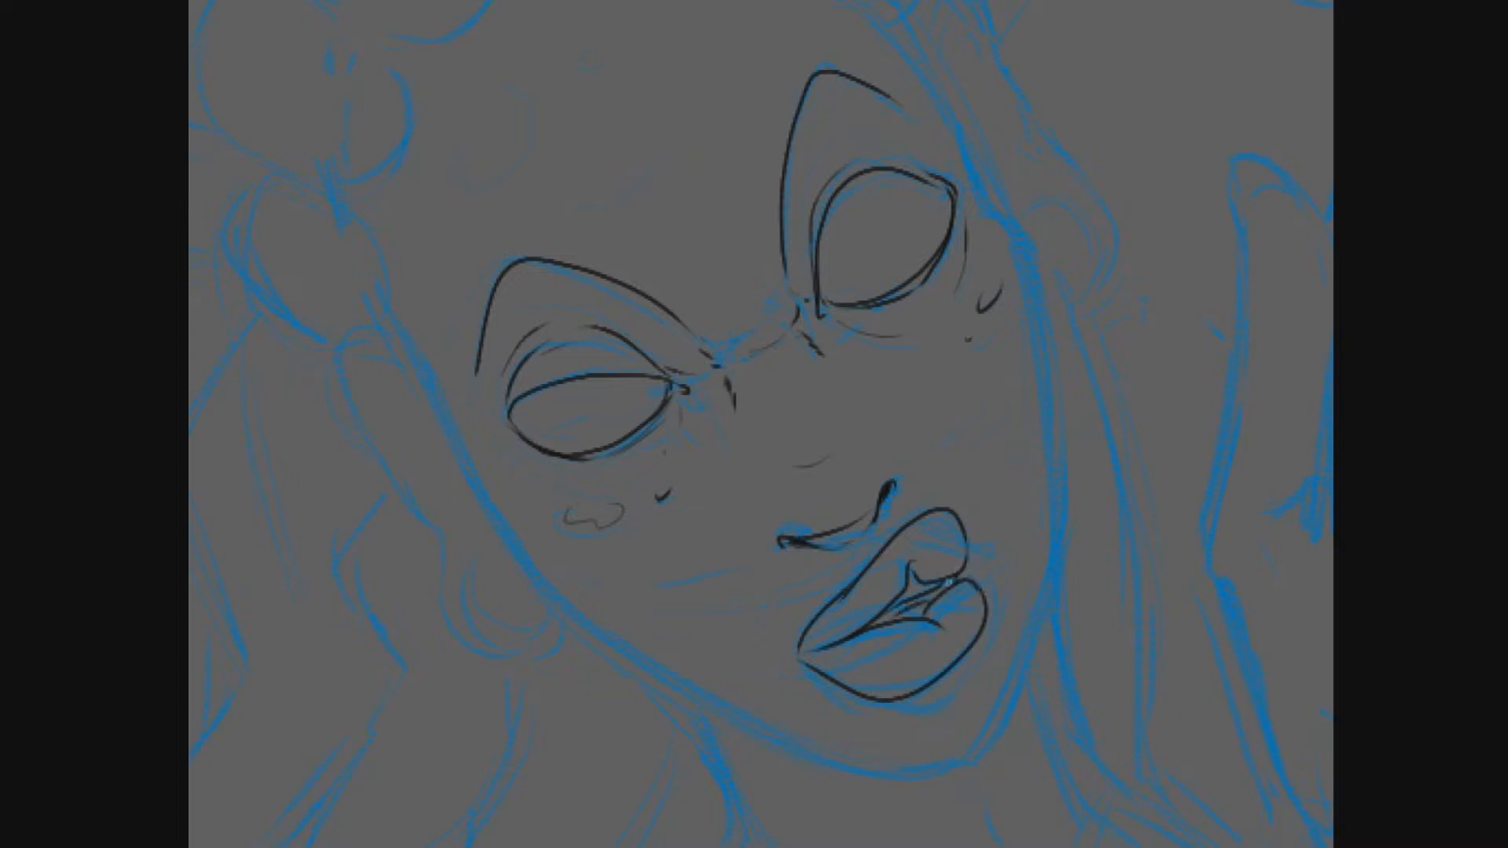
pyautogui.moveTo(875, 626); pyautogui.dragTo(933, 594)
pyautogui.moveTo(878, 625); pyautogui.dragTo(897, 607)
# - Ink the nostril crease, the right face edge and the left ear with its inner folds and hoop earring
pyautogui.moveTo(902, 474); pyautogui.dragTo(954, 469)
pyautogui.moveTo(991, 208); pyautogui.dragTo(984, 723)
pyautogui.moveTo(397, 336)
pyautogui.mouseDown()
pyautogui.moveTo(428, 519)
pyautogui.moveTo(557, 627)
pyautogui.mouseUp()
pyautogui.moveTo(498, 540)
pyautogui.mouseDown()
pyautogui.moveTo(463, 596)
pyautogui.moveTo(549, 632)
pyautogui.mouseUp()
pyautogui.moveTo(418, 377)
pyautogui.mouseDown()
pyautogui.moveTo(357, 372)
pyautogui.moveTo(372, 412)
pyautogui.mouseUp()
pyautogui.moveTo(384, 442); pyautogui.dragTo(463, 549)
pyautogui.moveTo(461, 484); pyautogui.dragTo(450, 534)
pyautogui.moveTo(380, 384)
pyautogui.mouseDown()
pyautogui.moveTo(415, 393)
pyautogui.moveTo(450, 491)
pyautogui.mouseUp()
pyautogui.hotkey('ctrl', 'z')
pyautogui.moveTo(450, 491); pyautogui.dragTo(434, 511)
# - Ink the jaw contour from the left ear around the chin and add a fine line beside the nose
pyautogui.moveTo(399, 338)
pyautogui.mouseDown()
pyautogui.moveTo(841, 774)
pyautogui.moveTo(936, 773)
pyautogui.mouseUp()
pyautogui.moveTo(980, 726); pyautogui.dragTo(932, 770)
pyautogui.moveTo(754, 354); pyautogui.dragTo(767, 493)
# - Ink the right temple contour and the two lowest rounded hair sections above the left ear
pyautogui.moveTo(992, 331)
pyautogui.mouseDown()
pyautogui.moveTo(1003, 344)
pyautogui.moveTo(929, 195)
pyautogui.mouseUp()
pyautogui.moveTo(350, 483)
pyautogui.mouseDown()
pyautogui.moveTo(280, 444)
pyautogui.moveTo(253, 322)
pyautogui.mouseUp()
pyautogui.moveTo(339, 353)
pyautogui.mouseDown()
pyautogui.moveTo(335, 385)
pyautogui.moveTo(390, 383)
pyautogui.moveTo(319, 331)
pyautogui.mouseUp()
pyautogui.moveTo(228, 252); pyautogui.dragTo(382, 431)
pyautogui.moveTo(471, 502)
pyautogui.mouseDown()
pyautogui.moveTo(387, 456)
pyautogui.moveTo(422, 277)
pyautogui.mouseUp()
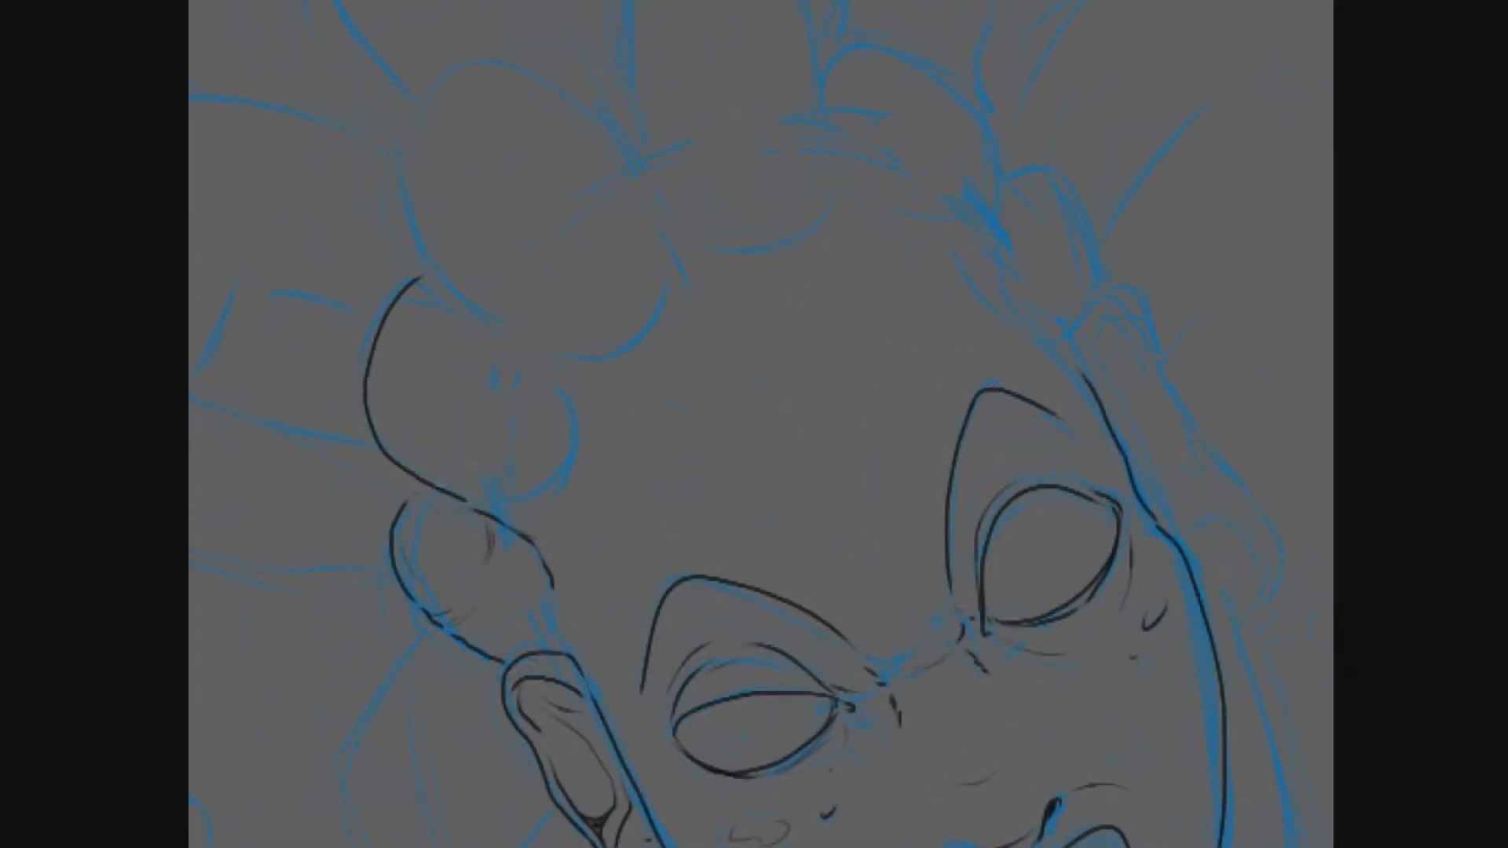
# - Complete the rounded hair sections along the left hairline, including the large one above the forehead
pyautogui.moveTo(501, 531); pyautogui.dragTo(559, 496)
pyautogui.moveTo(532, 362); pyautogui.dragTo(596, 357)
pyautogui.moveTo(655, 297); pyautogui.dragTo(667, 217)
pyautogui.moveTo(523, 353)
pyautogui.mouseDown()
pyautogui.moveTo(410, 110)
pyautogui.moveTo(650, 176)
pyautogui.moveTo(643, 416)
pyautogui.mouseUp()
# - Ink the front of the tall central loc and the two rounded hair sections on the right hairline
pyautogui.moveTo(607, 343); pyautogui.dragTo(639, 72)
pyautogui.moveTo(639, 416)
pyautogui.mouseDown()
pyautogui.moveTo(746, 449)
pyautogui.moveTo(806, 397)
pyautogui.moveTo(793, 259)
pyautogui.moveTo(636, 147)
pyautogui.moveTo(779, 208)
pyautogui.moveTo(903, 119)
pyautogui.moveTo(956, 119)
pyautogui.mouseUp()
pyautogui.moveTo(809, 206); pyautogui.dragTo(792, 263)
pyautogui.moveTo(805, 351)
pyautogui.mouseDown()
pyautogui.moveTo(842, 245)
pyautogui.moveTo(974, 345)
pyautogui.moveTo(966, 424)
pyautogui.moveTo(836, 412)
pyautogui.mouseUp()
pyautogui.moveTo(972, 377); pyautogui.dragTo(924, 304)
pyautogui.moveTo(957, 424)
pyautogui.mouseDown()
pyautogui.moveTo(1044, 397)
pyautogui.moveTo(1017, 541)
pyautogui.moveTo(968, 452)
pyautogui.mouseUp()
pyautogui.moveTo(982, 392); pyautogui.dragTo(1045, 408)
pyautogui.moveTo(950, 267); pyautogui.dragTo(939, 321)
pyautogui.moveTo(690, 392); pyautogui.dragTo(663, 182)
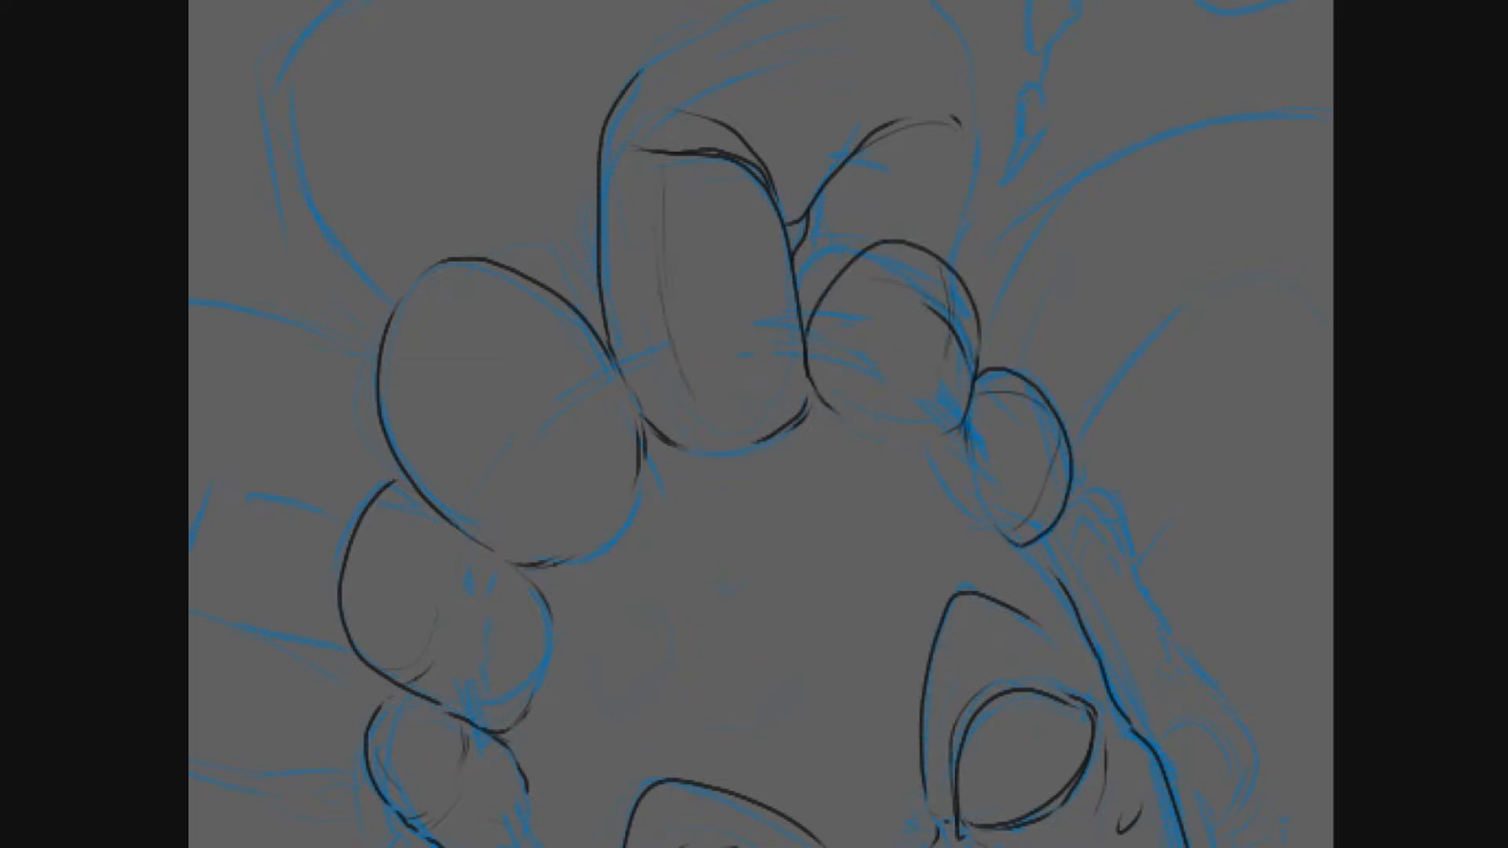
# - Finish the arched outline of the central loc above the forehead and refine its bend
pyautogui.moveTo(774, 259); pyautogui.dragTo(747, 425)
pyautogui.moveTo(608, 243)
pyautogui.mouseDown()
pyautogui.moveTo(834, 140)
pyautogui.moveTo(651, 206)
pyautogui.moveTo(911, 170)
pyautogui.moveTo(947, 354)
pyautogui.moveTo(933, 420)
pyautogui.mouseUp()
pyautogui.hotkey('ctrl', 'z')
pyautogui.moveTo(875, 263); pyautogui.dragTo(868, 159)
pyautogui.moveTo(786, 308); pyautogui.dragTo(986, 104)
pyautogui.moveTo(667, 628)
pyautogui.mouseDown()
pyautogui.moveTo(707, 413)
pyautogui.moveTo(695, 439)
pyautogui.mouseUp()
pyautogui.moveTo(607, 457); pyautogui.dragTo(585, 474)
pyautogui.moveTo(903, 511)
pyautogui.mouseDown()
pyautogui.moveTo(648, 464)
pyautogui.moveTo(612, 269)
pyautogui.mouseUp()
# - Ink the outer outline of the right ear down to its stretched lobe
pyautogui.moveTo(967, 100)
pyautogui.mouseDown()
pyautogui.moveTo(1031, 47)
pyautogui.moveTo(1152, 322)
pyautogui.moveTo(1115, 365)
pyautogui.mouseUp()
pyautogui.hotkey('ctrl', 'z')
pyautogui.hotkey('ctrl', 'z')
pyautogui.hotkey('ctrl', 'z')
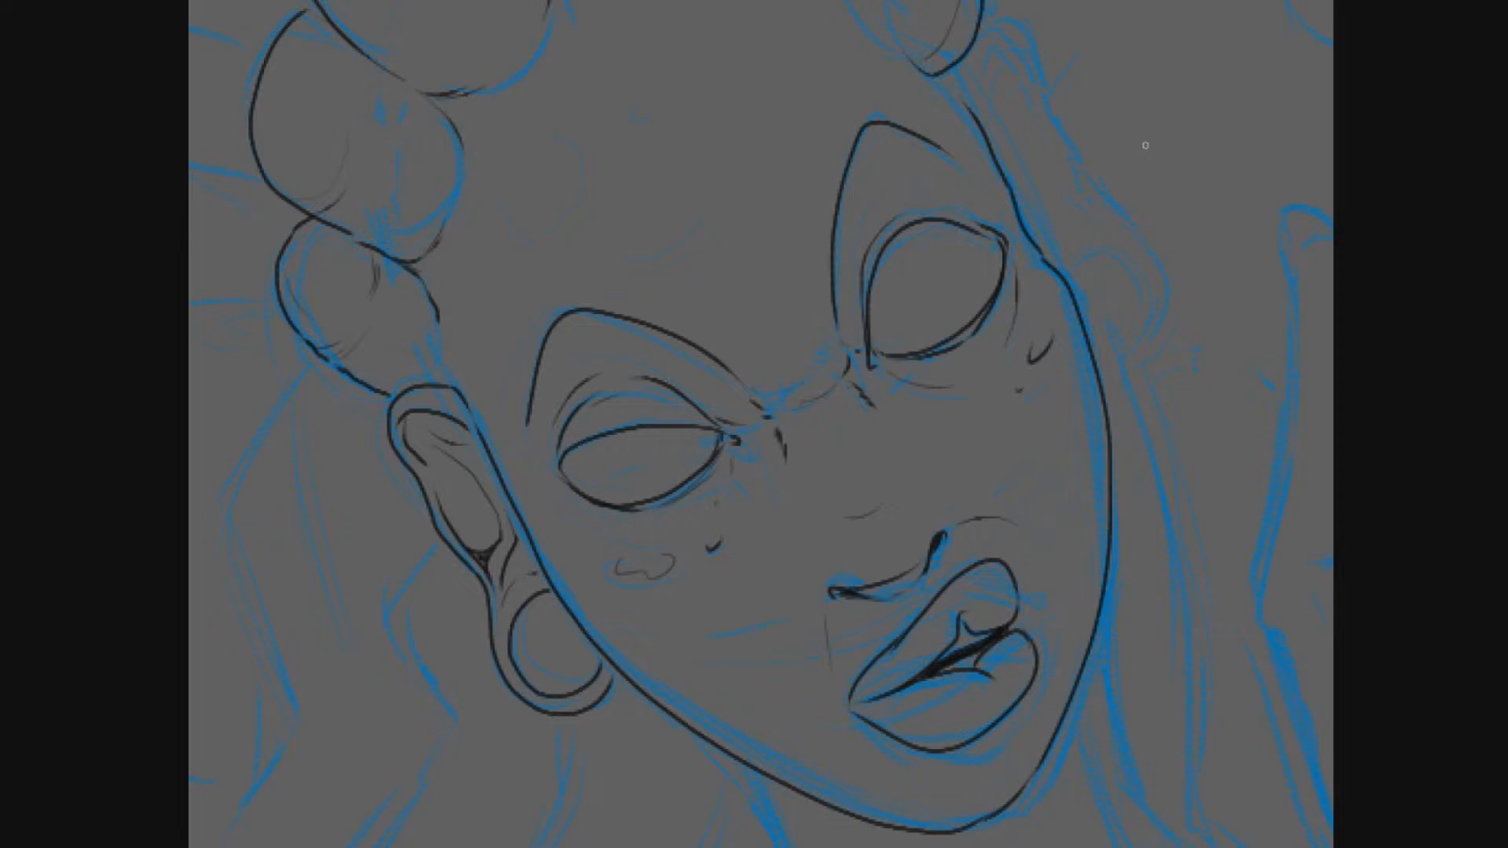
pyautogui.moveTo(974, 102)
pyautogui.mouseDown()
pyautogui.moveTo(884, 242)
pyautogui.moveTo(952, 228)
pyautogui.moveTo(976, 301)
pyautogui.moveTo(1060, 433)
pyautogui.moveTo(1021, 512)
pyautogui.moveTo(1078, 466)
pyautogui.moveTo(1010, 361)
pyautogui.mouseUp()
pyautogui.hotkey('ctrl', 'z')
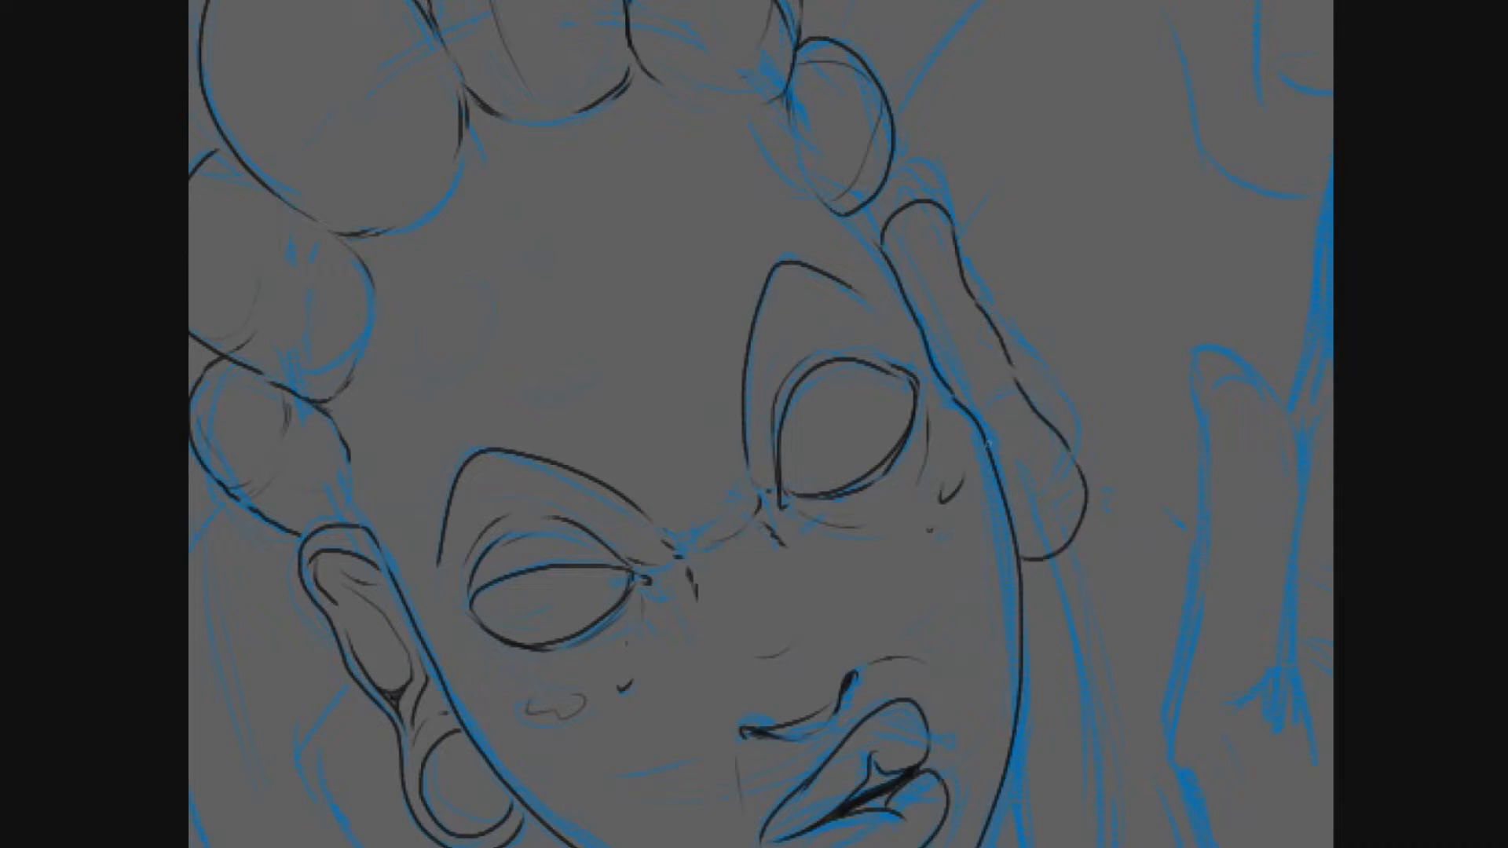
# - Ink the inner folds of the right ear and the inner ring of its hoop earring
pyautogui.moveTo(1014, 540)
pyautogui.mouseDown()
pyautogui.moveTo(1017, 428)
pyautogui.moveTo(994, 456)
pyautogui.mouseUp()
pyautogui.moveTo(897, 271)
pyautogui.mouseDown()
pyautogui.moveTo(911, 224)
pyautogui.moveTo(953, 268)
pyautogui.mouseUp()
pyautogui.moveTo(1013, 368)
pyautogui.mouseDown()
pyautogui.moveTo(986, 432)
pyautogui.moveTo(978, 330)
pyautogui.moveTo(1001, 390)
pyautogui.mouseUp()
pyautogui.moveTo(932, 242); pyautogui.dragTo(955, 375)
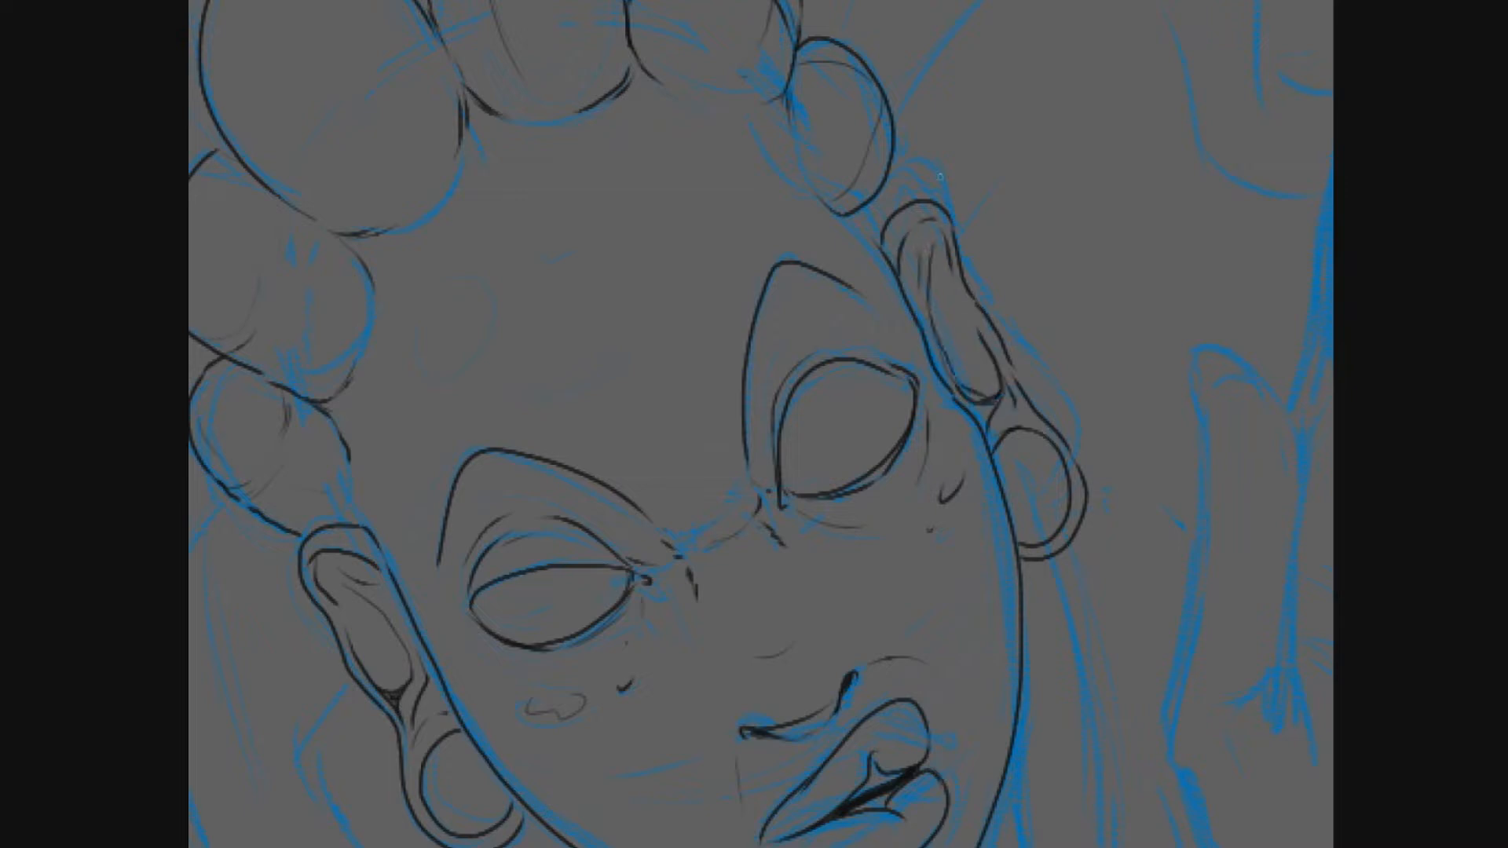
# - Redraw the lowest hair section on the right hairline so it meets the top of the right ear
pyautogui.scroll(-2, 940, 177)
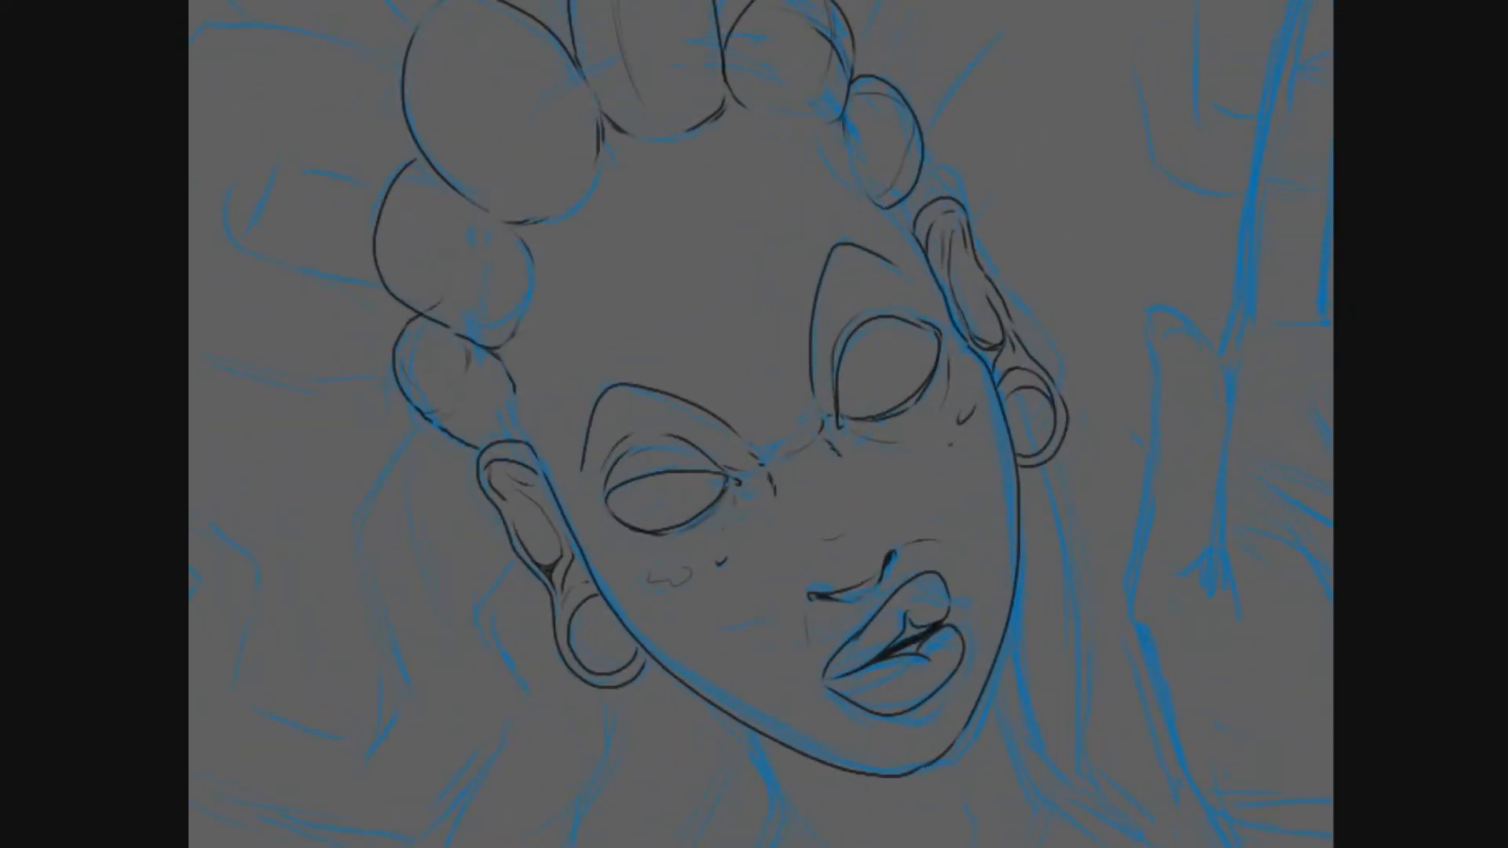
pyautogui.moveTo(707, 471)
pyautogui.mouseDown()
pyautogui.moveTo(681, 488)
pyautogui.moveTo(713, 441)
pyautogui.moveTo(666, 512)
pyautogui.mouseUp()
pyautogui.press('e')
pyautogui.moveTo(847, 247)
pyautogui.mouseDown()
pyautogui.moveTo(823, 119)
pyautogui.moveTo(893, 190)
pyautogui.moveTo(872, 264)
pyautogui.mouseUp()
pyautogui.press('p')
pyautogui.moveTo(894, 191)
pyautogui.mouseDown()
pyautogui.moveTo(1027, 511)
pyautogui.moveTo(894, 233)
pyautogui.mouseUp()
pyautogui.hotkey('ctrl', 'z')
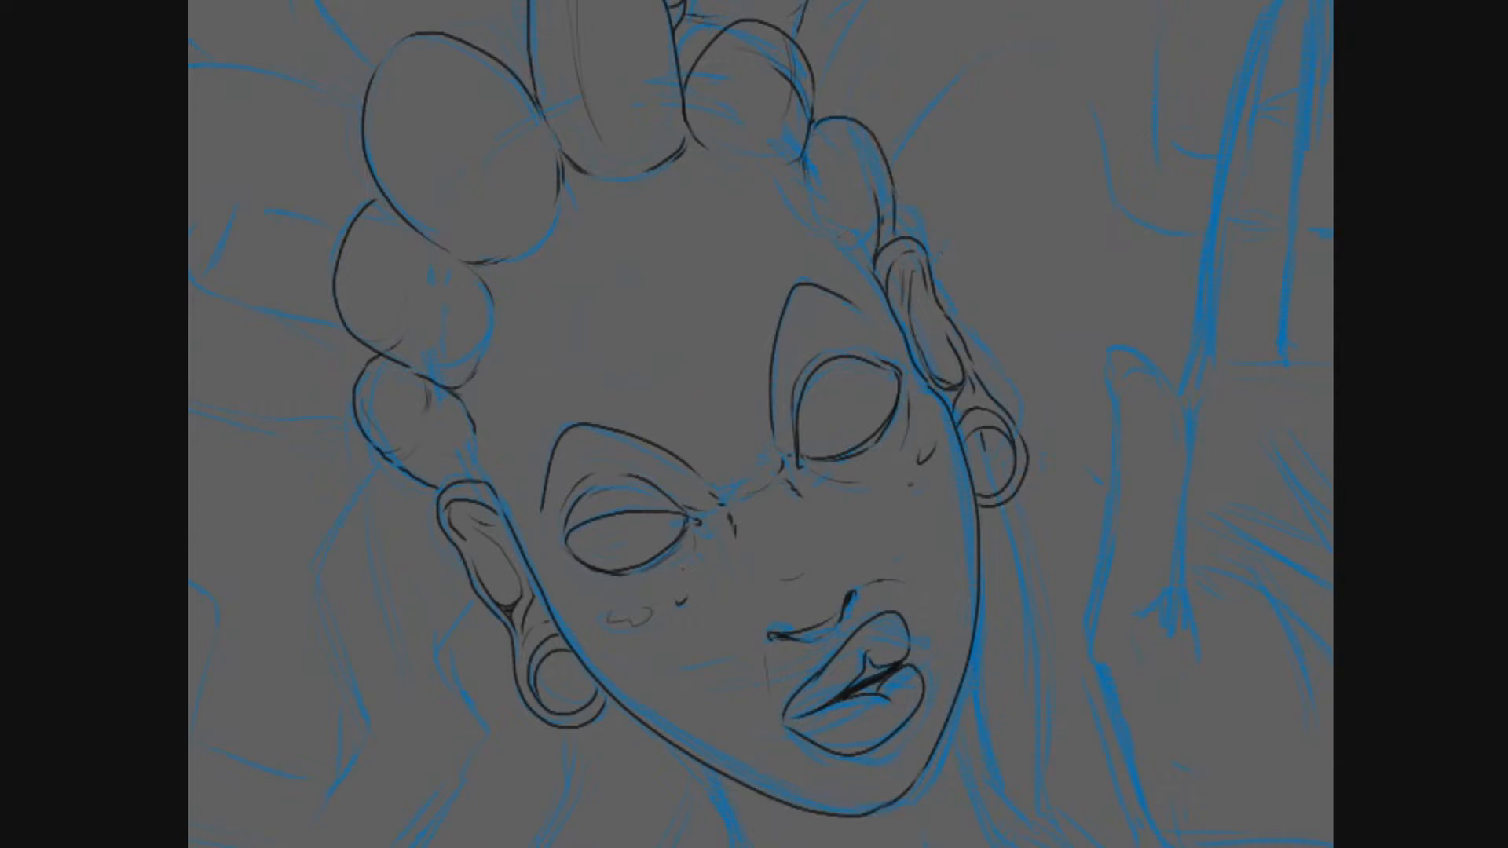
# - Ink the long wavy loc hanging from behind the right ear down to its pointed tip
pyautogui.moveTo(984, 451); pyautogui.dragTo(997, 486)
pyautogui.moveTo(997, 487)
pyautogui.mouseDown()
pyautogui.moveTo(898, 258)
pyautogui.moveTo(946, 503)
pyautogui.moveTo(943, 582)
pyautogui.mouseUp()
pyautogui.press('e')
pyautogui.press('p')
pyautogui.moveTo(943, 582)
pyautogui.mouseDown()
pyautogui.moveTo(926, 542)
pyautogui.moveTo(863, 561)
pyautogui.mouseUp()
pyautogui.moveTo(862, 556)
pyautogui.mouseDown()
pyautogui.moveTo(902, 592)
pyautogui.moveTo(950, 696)
pyautogui.moveTo(920, 673)
pyautogui.mouseUp()
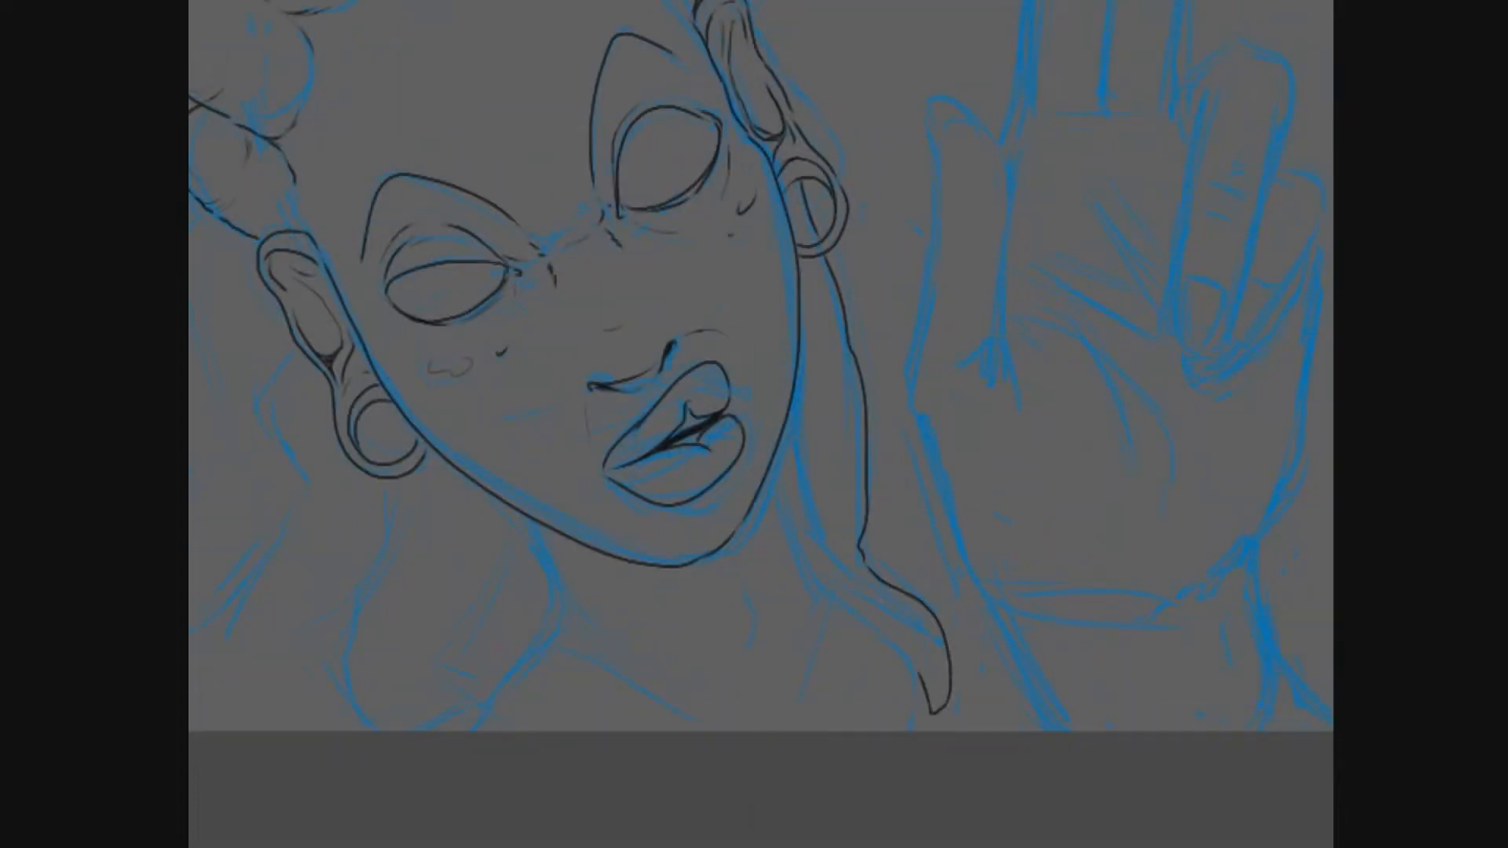
pyautogui.moveTo(775, 468); pyautogui.dragTo(932, 712)
pyautogui.moveTo(785, 393)
pyautogui.mouseDown()
pyautogui.moveTo(849, 631)
pyautogui.moveTo(873, 439)
pyautogui.moveTo(905, 471)
pyautogui.mouseUp()
# - Ink the loc hanging below the left earring, including its bend near the bottom of the canvas
pyautogui.moveTo(635, 595)
pyautogui.mouseDown()
pyautogui.moveTo(570, 723)
pyautogui.moveTo(637, 809)
pyautogui.mouseUp()
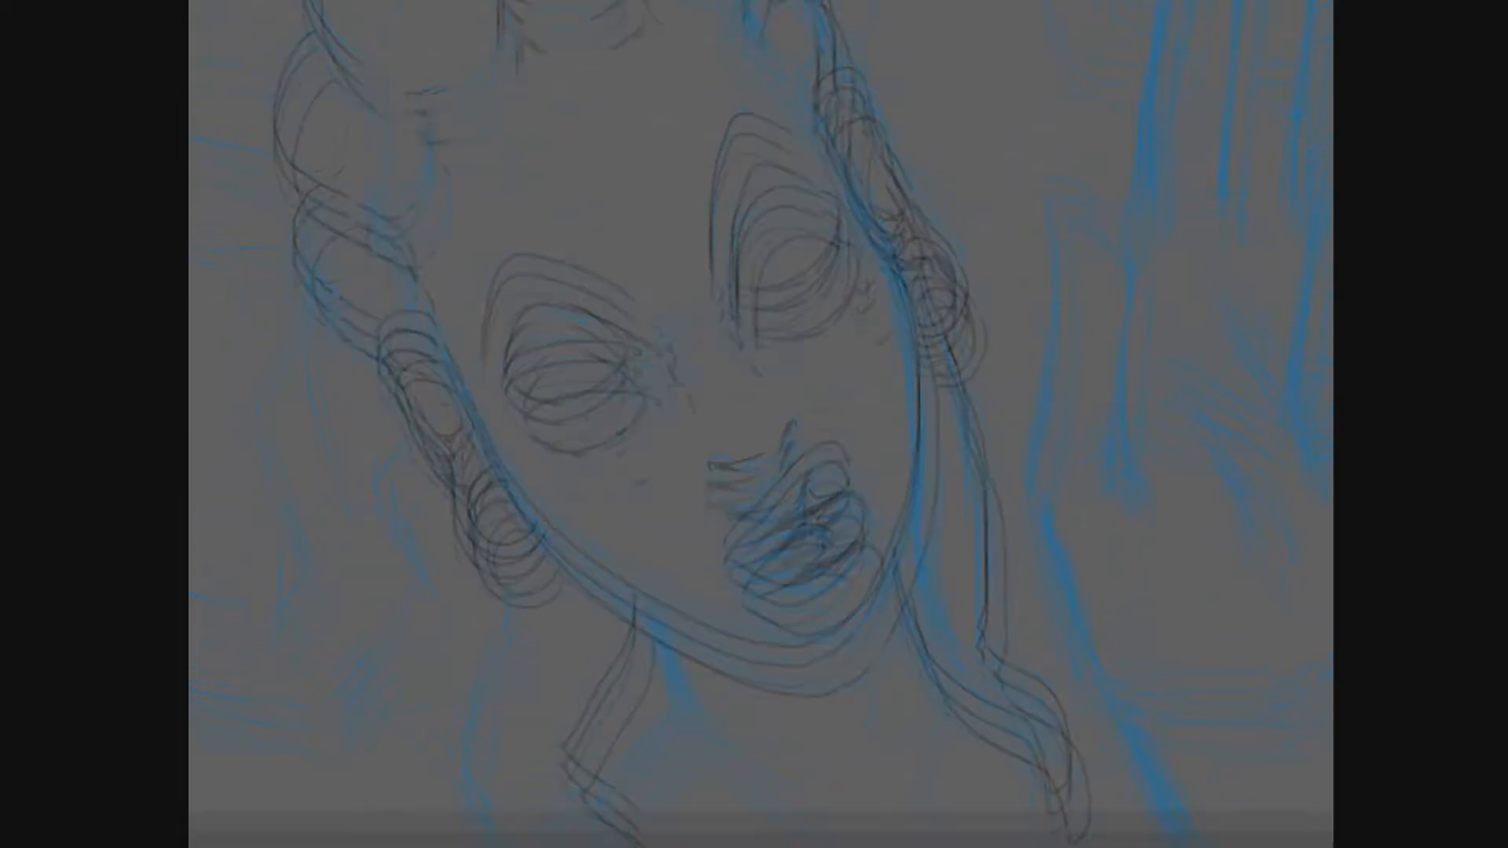
pyautogui.moveTo(707, 472); pyautogui.dragTo(825, 420)
pyautogui.moveTo(606, 441); pyautogui.dragTo(622, 493)
pyautogui.moveTo(622, 509)
pyautogui.mouseDown()
pyautogui.moveTo(605, 614)
pyautogui.moveTo(618, 761)
pyautogui.mouseUp()
pyautogui.moveTo(594, 686); pyautogui.dragTo(658, 700)
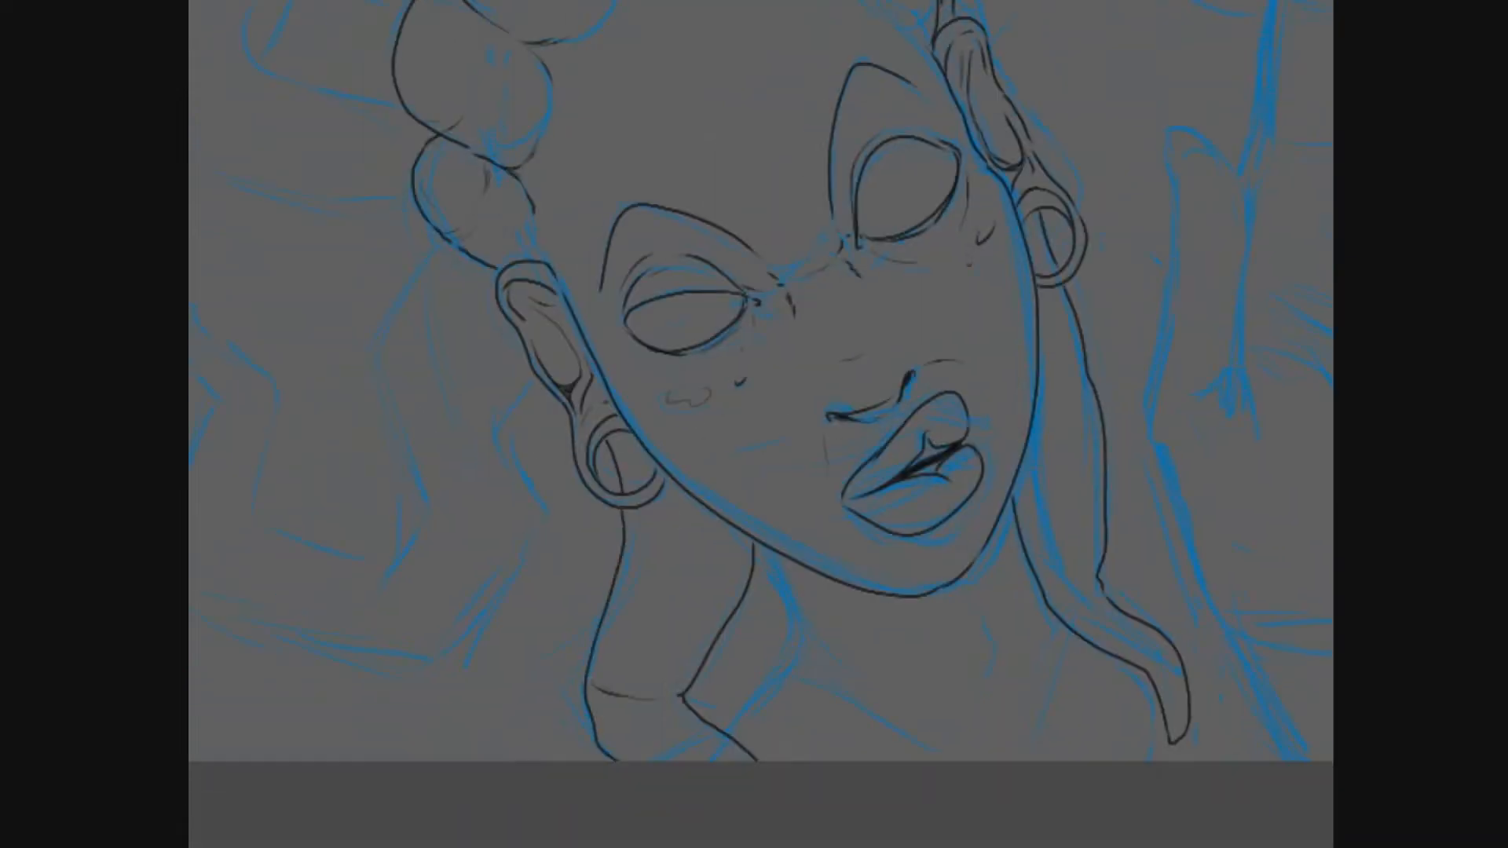
# - Ink the U-shaped loc and the thick looped loc on the left of the head, including the loop's inner opening
pyautogui.moveTo(707, 471); pyautogui.dragTo(856, 522)
pyautogui.moveTo(595, 287)
pyautogui.mouseDown()
pyautogui.moveTo(534, 424)
pyautogui.moveTo(543, 606)
pyautogui.moveTo(402, 530)
pyautogui.moveTo(373, 397)
pyautogui.moveTo(354, 487)
pyautogui.moveTo(386, 663)
pyautogui.moveTo(686, 553)
pyautogui.moveTo(680, 426)
pyautogui.moveTo(706, 639)
pyautogui.mouseUp()
pyautogui.moveTo(387, 372)
pyautogui.mouseDown()
pyautogui.moveTo(440, 309)
pyautogui.moveTo(443, 256)
pyautogui.mouseUp()
pyautogui.moveTo(446, 294)
pyautogui.mouseDown()
pyautogui.moveTo(550, 314)
pyautogui.moveTo(519, 290)
pyautogui.moveTo(542, 307)
pyautogui.mouseUp()
pyautogui.hotkey('ctrl', 'z')
pyautogui.moveTo(330, 195)
pyautogui.mouseDown()
pyautogui.moveTo(564, 176)
pyautogui.moveTo(560, 502)
pyautogui.mouseUp()
pyautogui.moveTo(414, 358); pyautogui.dragTo(547, 396)
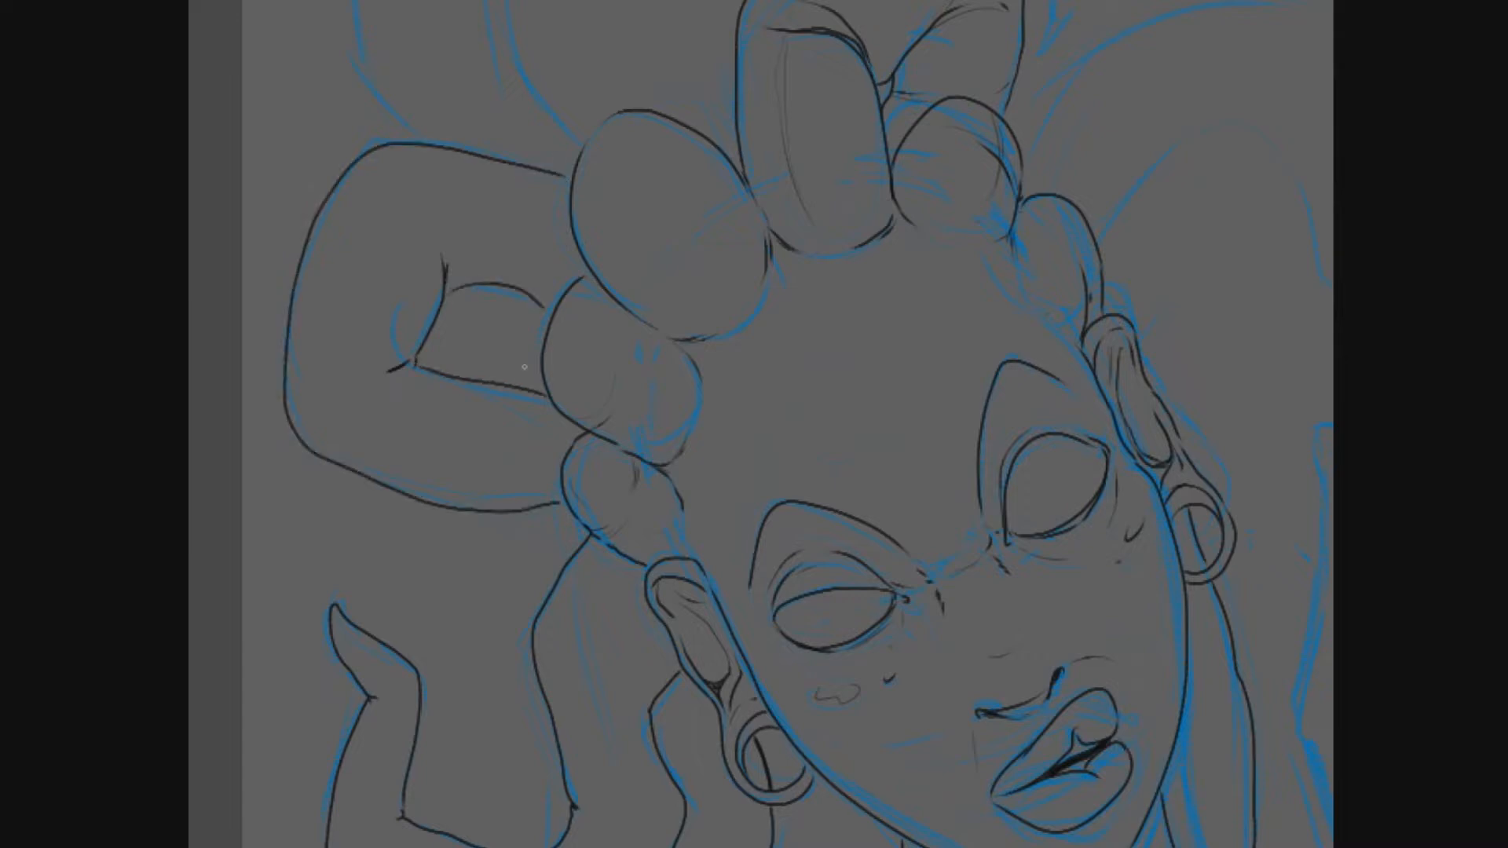
# - Ink the curved edges of the loc rising from the upper left of the head
pyautogui.moveTo(534, 330); pyautogui.dragTo(603, 579)
pyautogui.moveTo(428, 562)
pyautogui.mouseDown()
pyautogui.moveTo(471, 292)
pyautogui.moveTo(681, 114)
pyautogui.moveTo(742, 263)
pyautogui.moveTo(615, 567)
pyautogui.mouseUp()
pyautogui.moveTo(754, 502)
pyautogui.mouseDown()
pyautogui.moveTo(686, 330)
pyautogui.moveTo(783, 592)
pyautogui.mouseUp()
pyautogui.hotkey('ctrl', 'z')
pyautogui.moveTo(704, 200)
pyautogui.mouseDown()
pyautogui.moveTo(778, 292)
pyautogui.moveTo(539, 501)
pyautogui.moveTo(562, 642)
pyautogui.mouseUp()
pyautogui.hotkey('ctrl', 'z')
pyautogui.moveTo(615, 683)
pyautogui.mouseDown()
pyautogui.moveTo(555, 514)
pyautogui.moveTo(743, 249)
pyautogui.moveTo(708, 201)
pyautogui.mouseUp()
pyautogui.hotkey('ctrl', 'z')
pyautogui.moveTo(705, 199)
pyautogui.mouseDown()
pyautogui.moveTo(730, 212)
pyautogui.moveTo(713, 380)
pyautogui.moveTo(669, 417)
pyautogui.moveTo(562, 584)
pyautogui.moveTo(608, 677)
pyautogui.mouseUp()
pyautogui.hotkey('ctrl', 'z')
# - Ink the long loc curving from the right of the head towards the raised hand
pyautogui.moveTo(1021, 629)
pyautogui.mouseDown()
pyautogui.moveTo(454, 240)
pyautogui.moveTo(862, 250)
pyautogui.moveTo(881, 357)
pyautogui.moveTo(919, 363)
pyautogui.mouseUp()
pyautogui.moveTo(600, 373)
pyautogui.mouseDown()
pyautogui.moveTo(784, 287)
pyautogui.moveTo(903, 442)
pyautogui.mouseUp()
pyautogui.moveTo(707, 691)
pyautogui.mouseDown()
pyautogui.moveTo(840, 773)
pyautogui.moveTo(868, 120)
pyautogui.moveTo(885, 120)
pyautogui.mouseUp()
pyautogui.moveTo(583, 399)
pyautogui.mouseDown()
pyautogui.moveTo(620, 506)
pyautogui.moveTo(554, 582)
pyautogui.moveTo(718, 582)
pyautogui.mouseUp()
pyautogui.hotkey('ctrl', 'z')
pyautogui.hotkey('ctrl', 'z')
pyautogui.hotkey('ctrl', 'z')
pyautogui.moveTo(618, 507); pyautogui.dragTo(553, 581)
pyautogui.hotkey('ctrl', 'z')
pyautogui.moveTo(615, 509); pyautogui.dragTo(559, 578)
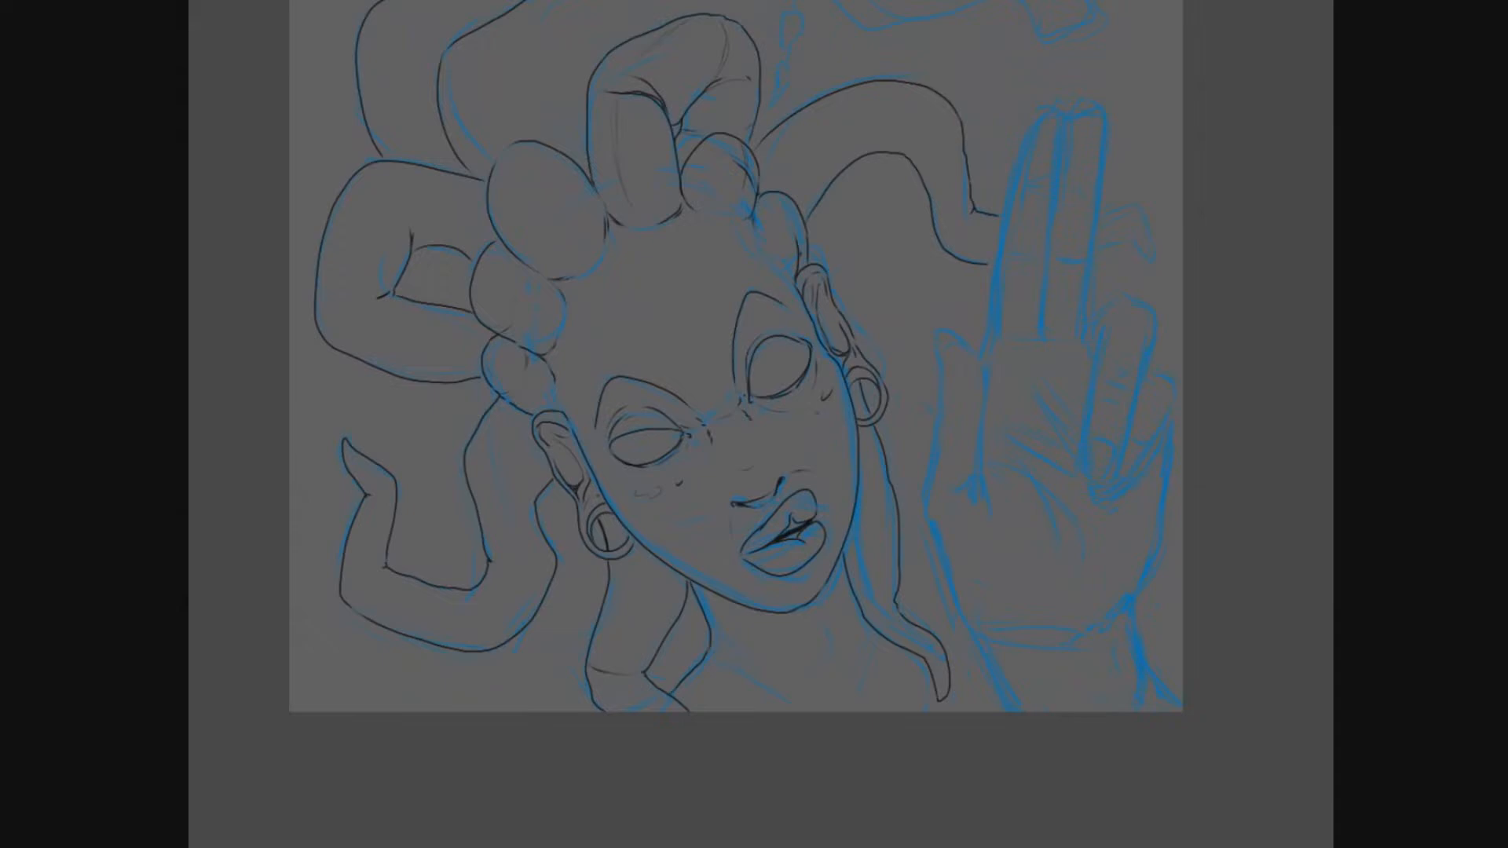
# - Ink the neck and collarbone lines below the chin and the short shoulder line beside the right loc
pyautogui.moveTo(695, 590)
pyautogui.mouseDown()
pyautogui.moveTo(803, 706)
pyautogui.moveTo(885, 658)
pyautogui.mouseUp()
pyautogui.moveTo(825, 627); pyautogui.dragTo(841, 668)
pyautogui.moveTo(897, 603); pyautogui.dragTo(961, 650)
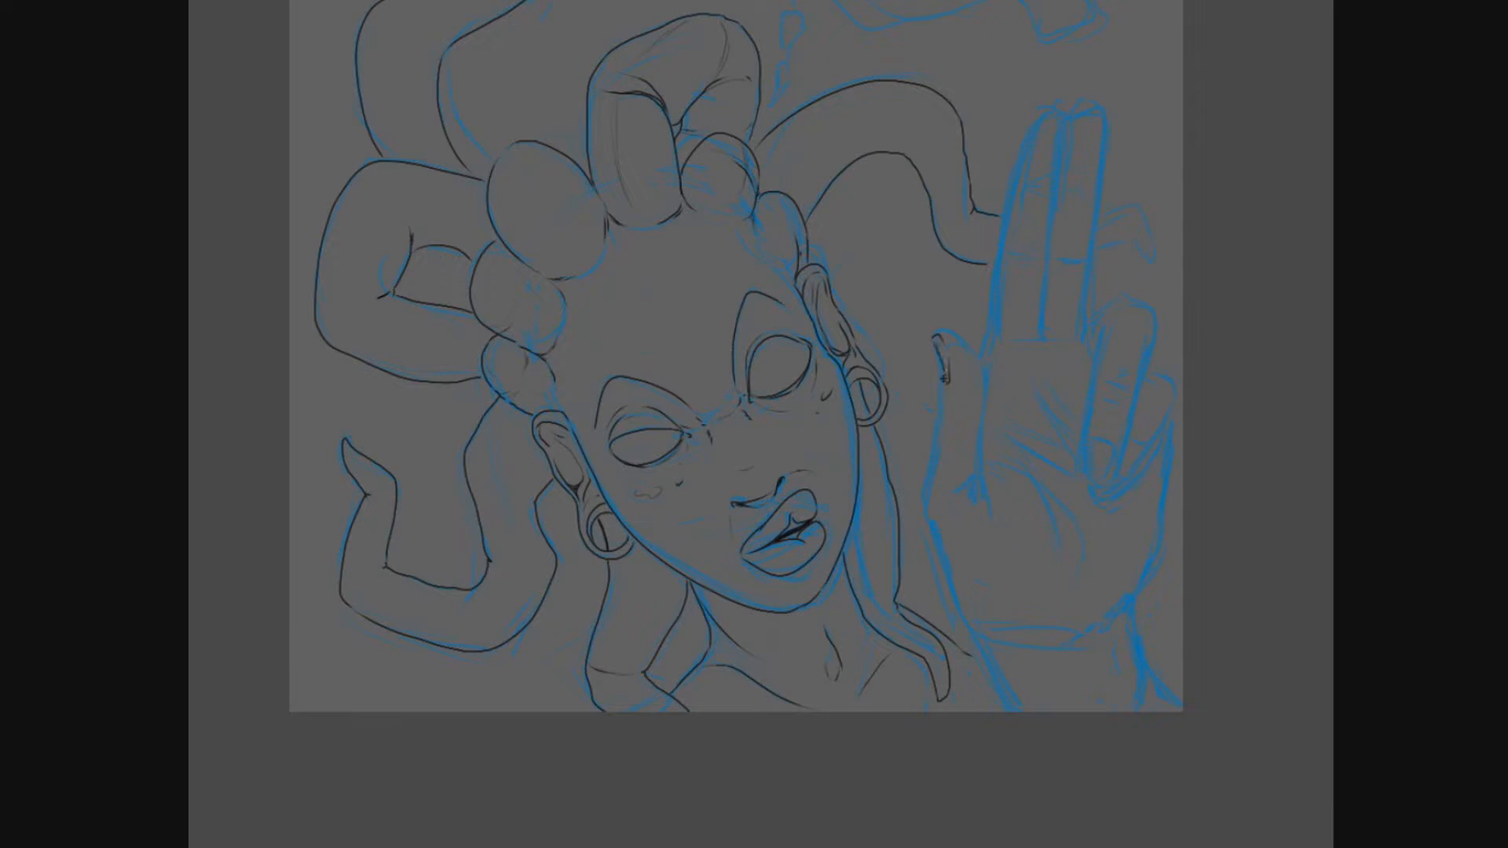
# - Ink the raised hand's thumb, outer palm edge and wrist down to the forearm
pyautogui.moveTo(942, 379)
pyautogui.mouseDown()
pyautogui.moveTo(945, 568)
pyautogui.moveTo(1013, 710)
pyautogui.mouseUp()
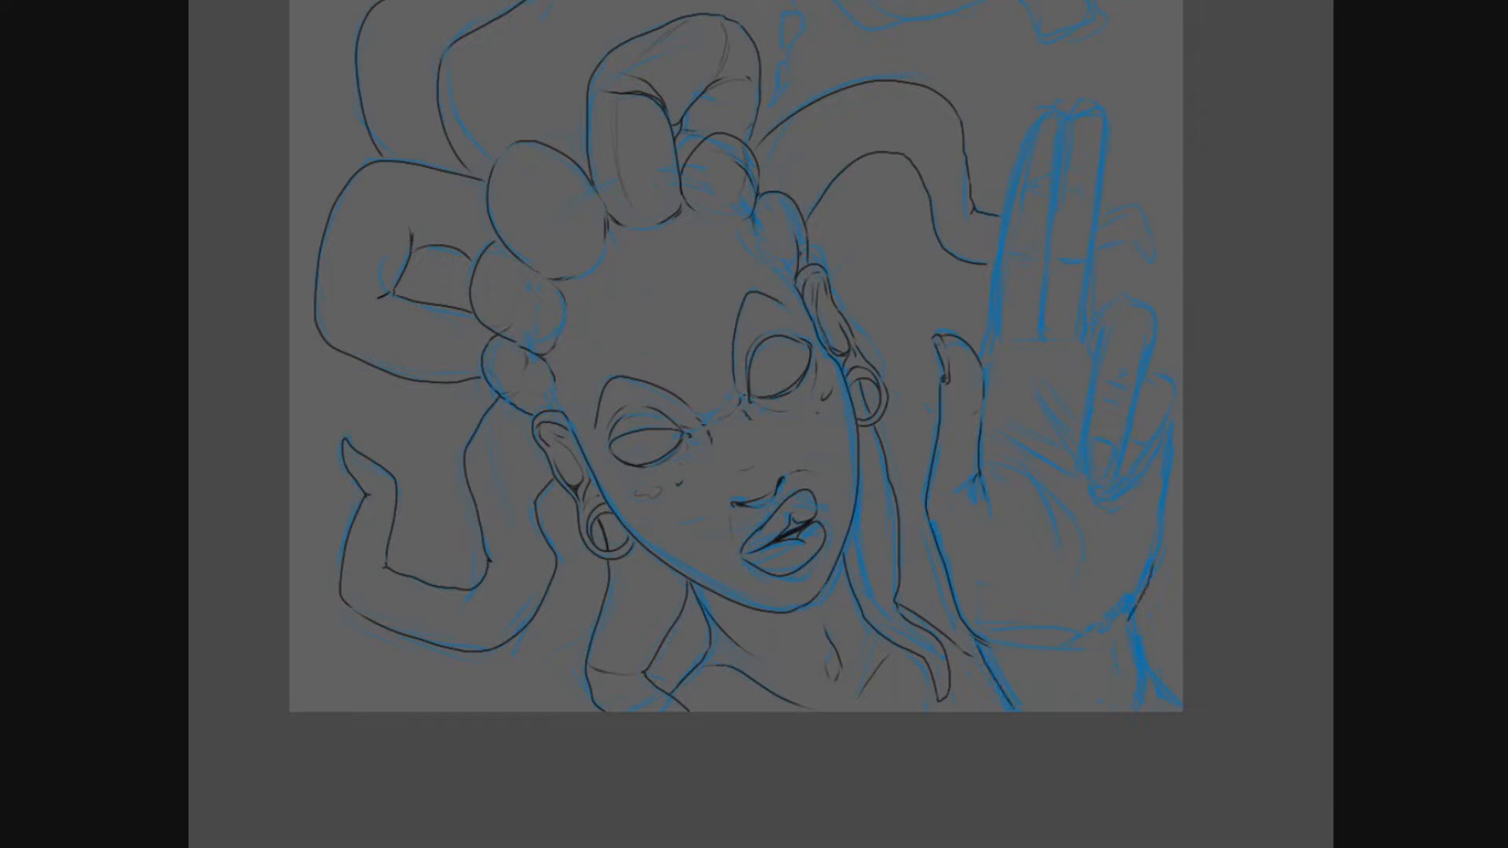
pyautogui.moveTo(1173, 428); pyautogui.dragTo(1055, 636)
pyautogui.moveTo(1134, 598); pyautogui.dragTo(1180, 700)
# - Ink the palm creases and the bent finger with its fingernail on the raised hand
pyautogui.moveTo(1007, 468); pyautogui.dragTo(1083, 545)
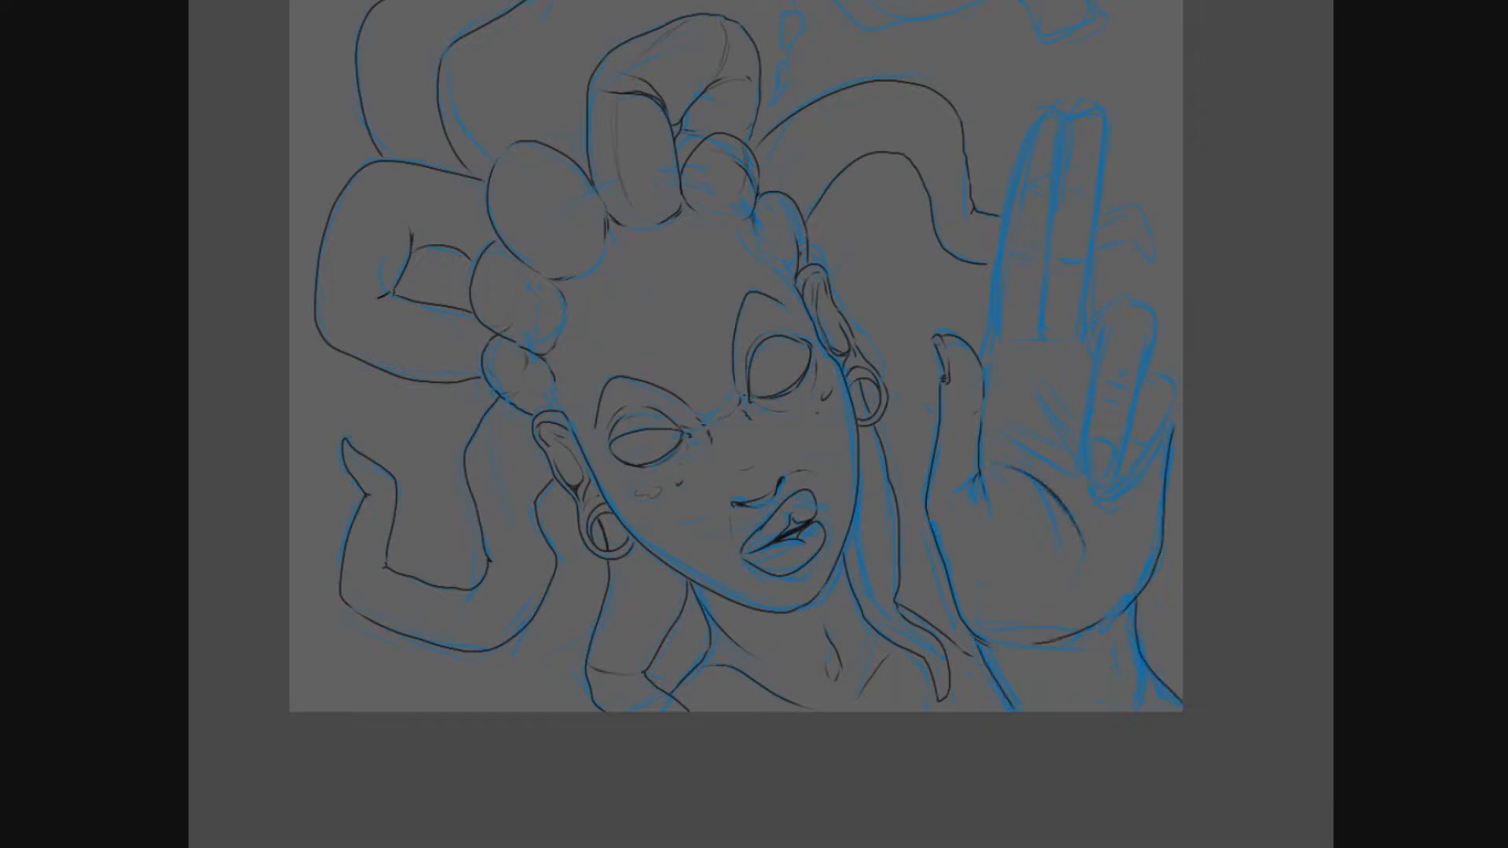
pyautogui.moveTo(1002, 444)
pyautogui.mouseDown()
pyautogui.moveTo(1106, 474)
pyautogui.moveTo(1100, 336)
pyautogui.mouseUp()
pyautogui.moveTo(1124, 447)
pyautogui.mouseDown()
pyautogui.moveTo(1136, 397)
pyautogui.moveTo(1097, 305)
pyautogui.mouseUp()
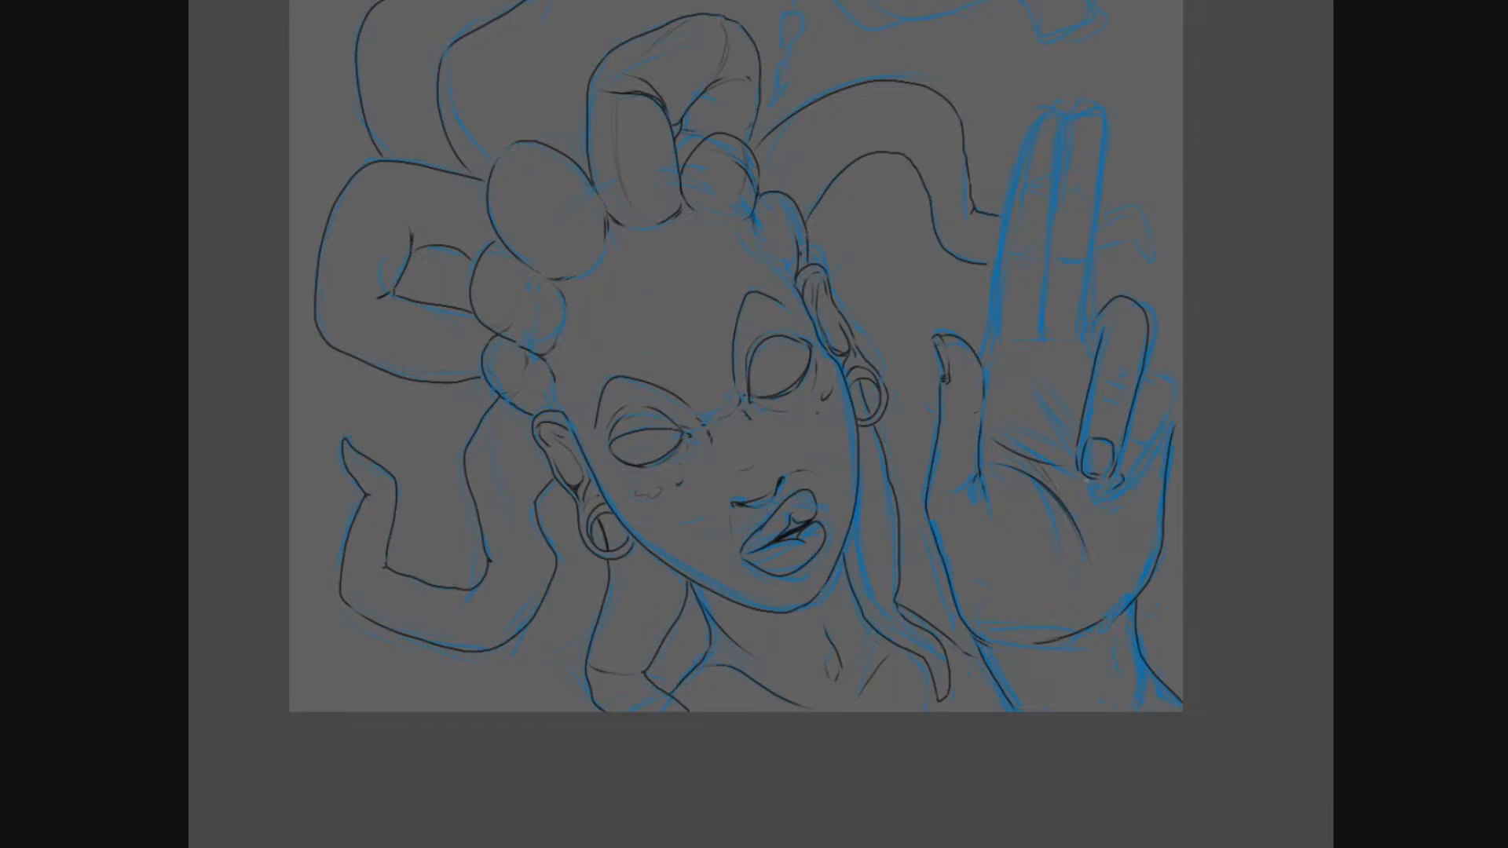
# - Ink the folded little finger, the remaining palm creases and the two upright fingers of the raised hand
pyautogui.moveTo(1128, 476); pyautogui.dragTo(1173, 390)
pyautogui.press('e')
pyautogui.press('e')
pyautogui.moveTo(1031, 384); pyautogui.dragTo(1049, 432)
pyautogui.moveTo(982, 358); pyautogui.dragTo(1009, 210)
pyautogui.moveTo(1066, 117)
pyautogui.mouseDown()
pyautogui.moveTo(989, 330)
pyautogui.moveTo(1089, 303)
pyautogui.moveTo(1098, 103)
pyautogui.moveTo(1088, 312)
pyautogui.mouseUp()
pyautogui.hotkey('ctrl', 'z')
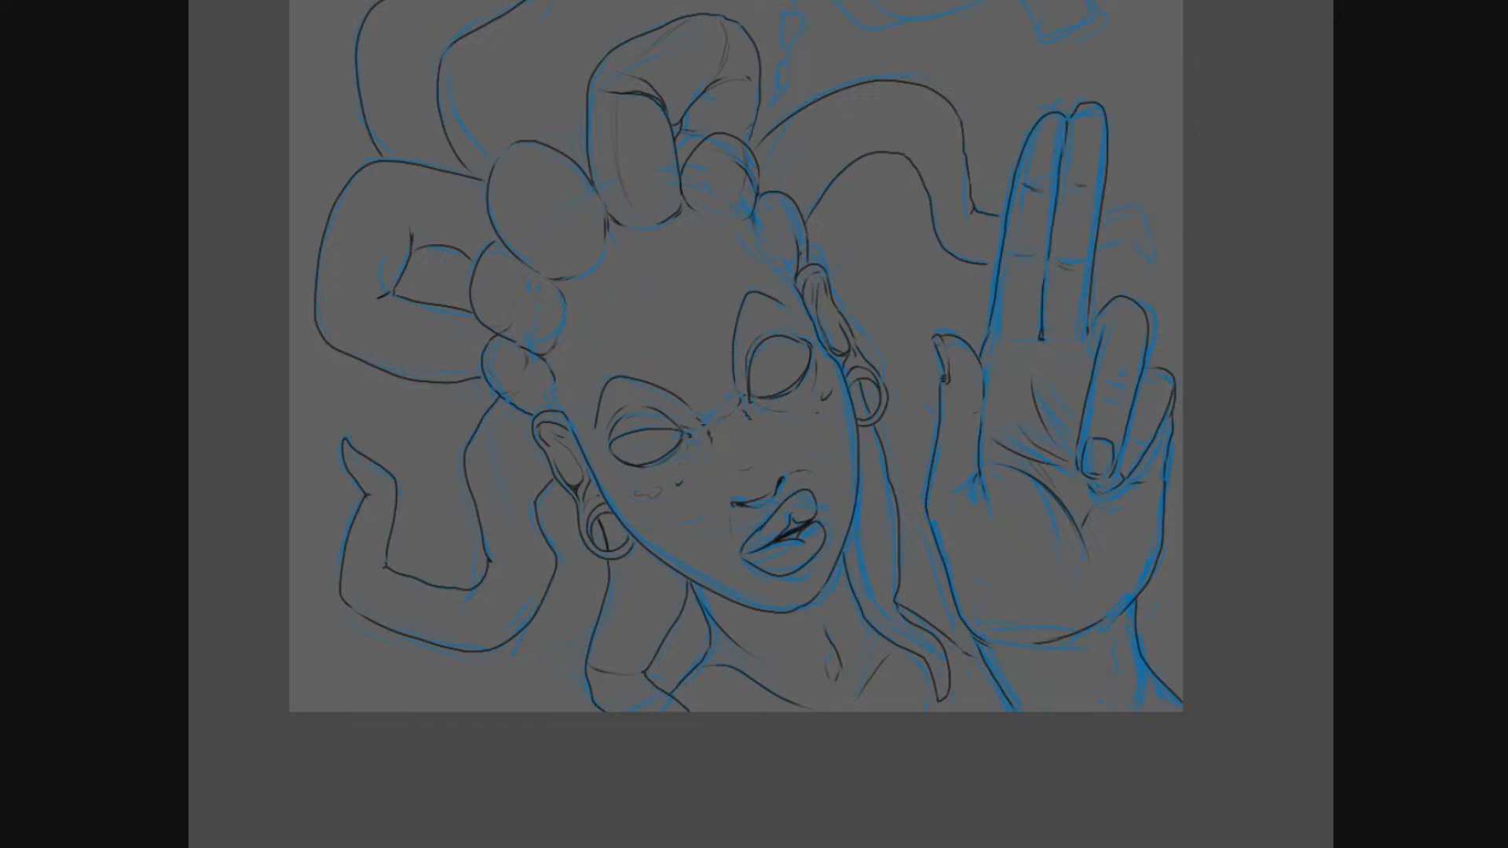
pyautogui.hotkey('ctrl', 'z')
# - Ink the loc tip behind the raised fingers, the small trail shapes and the lower edge of the speech bubble
pyautogui.scroll(-2, 853, 252)
pyautogui.moveTo(864, 243); pyautogui.dragTo(833, 415)
pyautogui.scroll(6, 956, 195)
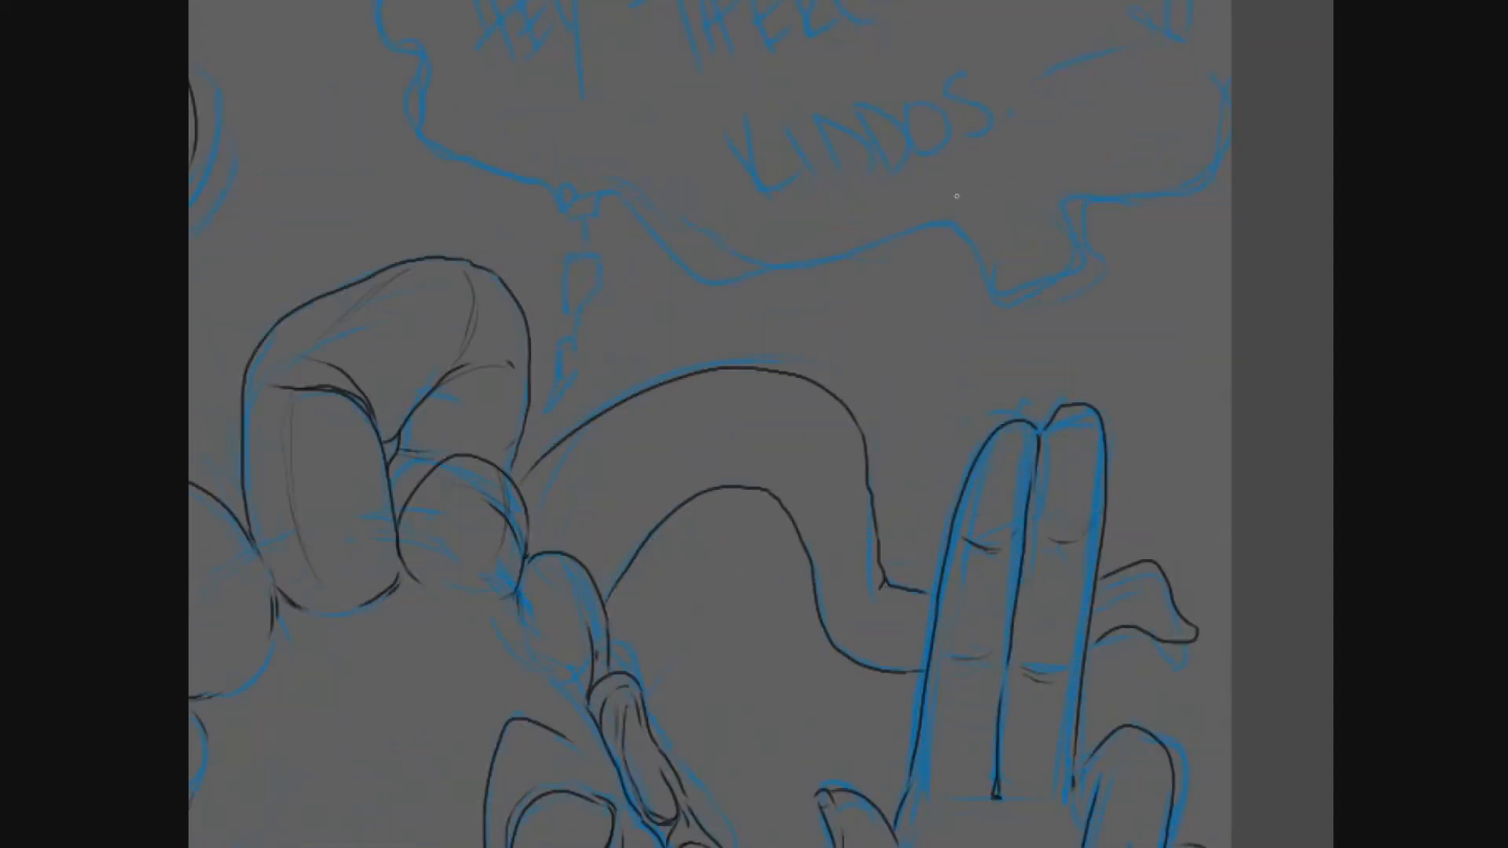
pyautogui.moveTo(567, 342)
pyautogui.mouseDown()
pyautogui.moveTo(576, 350)
pyautogui.moveTo(583, 259)
pyautogui.mouseUp()
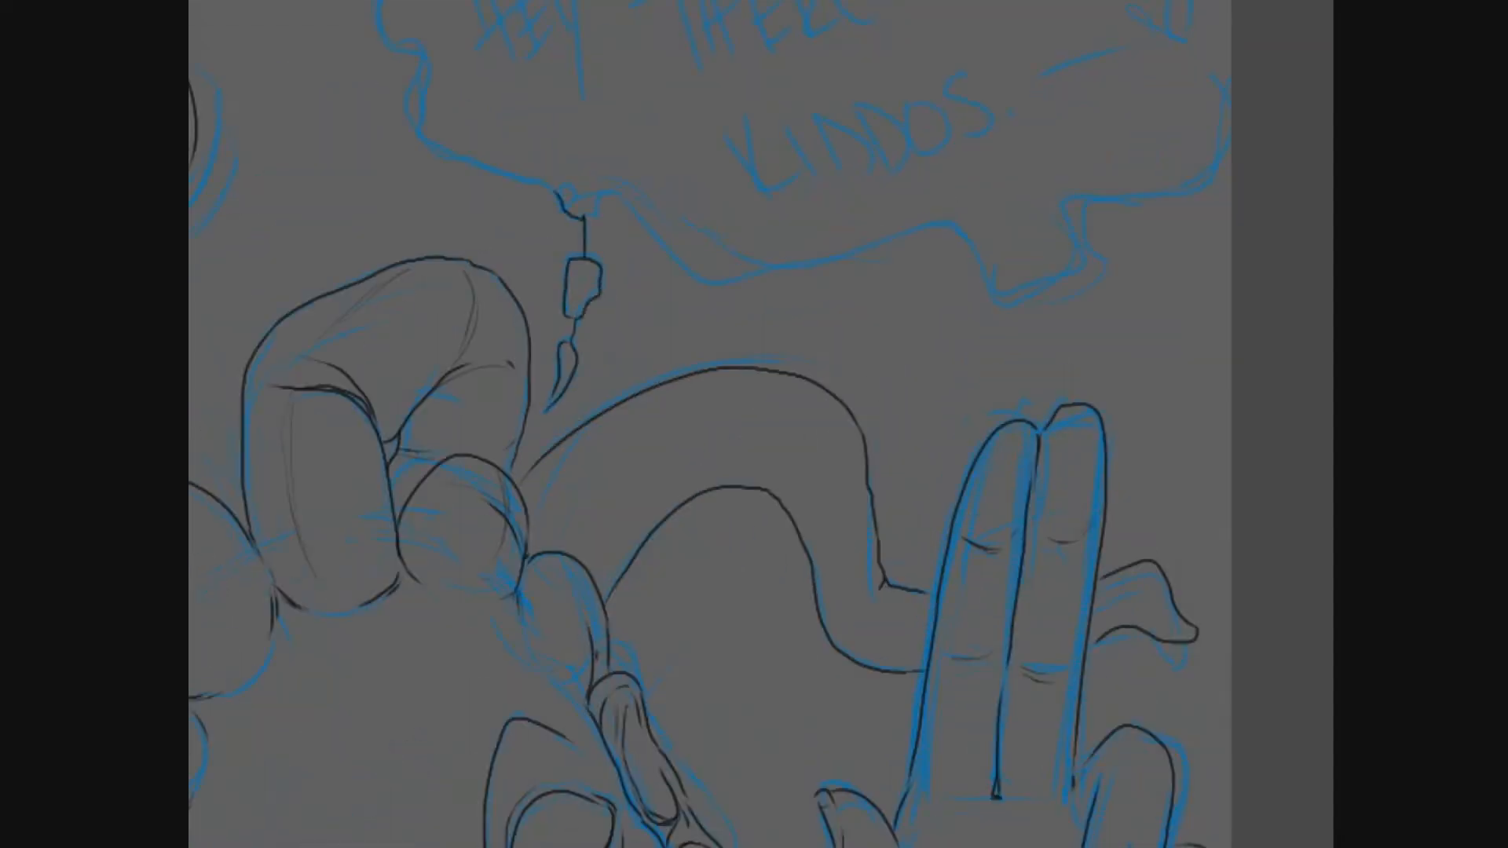
pyautogui.moveTo(603, 192)
pyautogui.mouseDown()
pyautogui.moveTo(846, 259)
pyautogui.moveTo(1217, 176)
pyautogui.mouseUp()
pyautogui.moveTo(706, 274); pyautogui.dragTo(826, 405)
pyautogui.moveTo(676, 323)
pyautogui.mouseDown()
pyautogui.moveTo(517, 76)
pyautogui.moveTo(622, 216)
pyautogui.mouseUp()
# - Letter "HEY THERE" in thick black brush strokes over the sketched words in the speech bubble
pyautogui.moveTo(595, 72); pyautogui.dragTo(645, 224)
pyautogui.moveTo(638, 126); pyautogui.dragTo(677, 212)
pyautogui.moveTo(688, 86); pyautogui.dragTo(713, 256)
pyautogui.moveTo(753, 140); pyautogui.dragTo(813, 100)
pyautogui.moveTo(809, 102)
pyautogui.mouseDown()
pyautogui.moveTo(821, 210)
pyautogui.moveTo(880, 208)
pyautogui.mouseUp()
pyautogui.moveTo(934, 98)
pyautogui.mouseDown()
pyautogui.moveTo(903, 204)
pyautogui.moveTo(961, 189)
pyautogui.mouseUp()
pyautogui.moveTo(936, 99); pyautogui.dragTo(1060, 164)
pyautogui.moveTo(986, 96); pyautogui.dragTo(1038, 82)
# - Letter "KIDDOS" with a dash, a dot and a heart on the second line of the speech bubble
pyautogui.moveTo(844, 259); pyautogui.dragTo(909, 373)
pyautogui.moveTo(915, 248); pyautogui.dragTo(958, 347)
pyautogui.moveTo(947, 237); pyautogui.dragTo(983, 332)
pyautogui.moveTo(1006, 221); pyautogui.dragTo(1064, 315)
pyautogui.moveTo(1078, 205); pyautogui.dragTo(1109, 300)
pyautogui.moveTo(1194, 195)
pyautogui.mouseDown()
pyautogui.moveTo(1131, 272)
pyautogui.moveTo(1245, 190)
pyautogui.mouseUp()
pyautogui.click(1210, 262)
pyautogui.moveTo(1289, 177); pyautogui.dragTo(1294, 174)
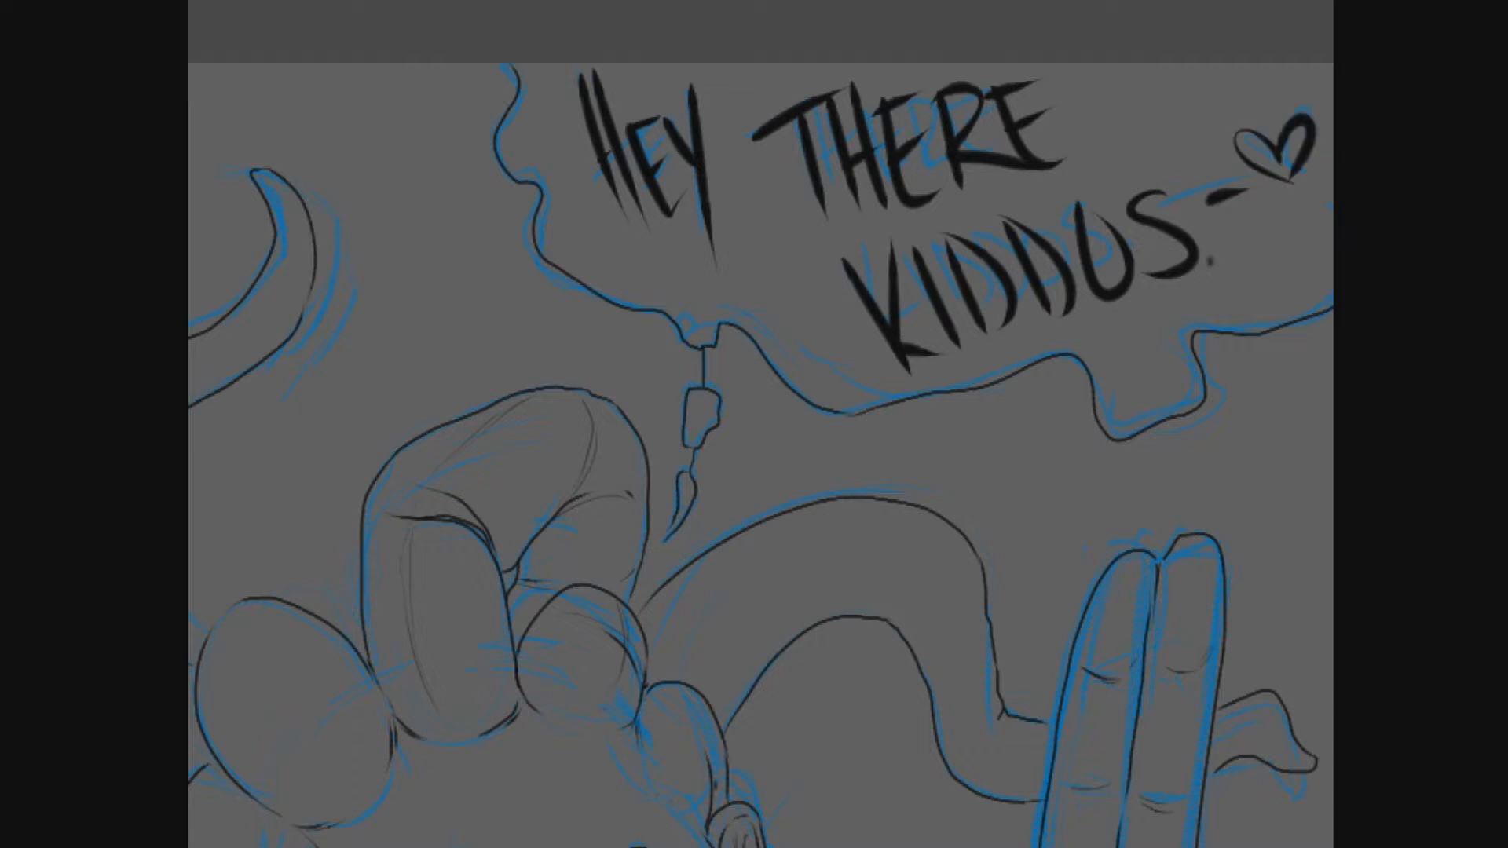
# - Go over the speech bubble's wavy left edge with a thicker black line, redoing unsatisfactory strokes
pyautogui.moveTo(509, 61)
pyautogui.mouseDown()
pyautogui.moveTo(496, 156)
pyautogui.moveTo(567, 275)
pyautogui.moveTo(609, 218)
pyautogui.mouseUp()
pyautogui.hotkey('ctrl', 'z')
pyautogui.moveTo(500, 35); pyautogui.dragTo(493, 102)
pyautogui.hotkey('ctrl', 'z')
pyautogui.moveTo(496, 33)
pyautogui.mouseDown()
pyautogui.moveTo(487, 110)
pyautogui.moveTo(570, 251)
pyautogui.moveTo(664, 308)
pyautogui.mouseUp()
pyautogui.hotkey('ctrl', 'z')
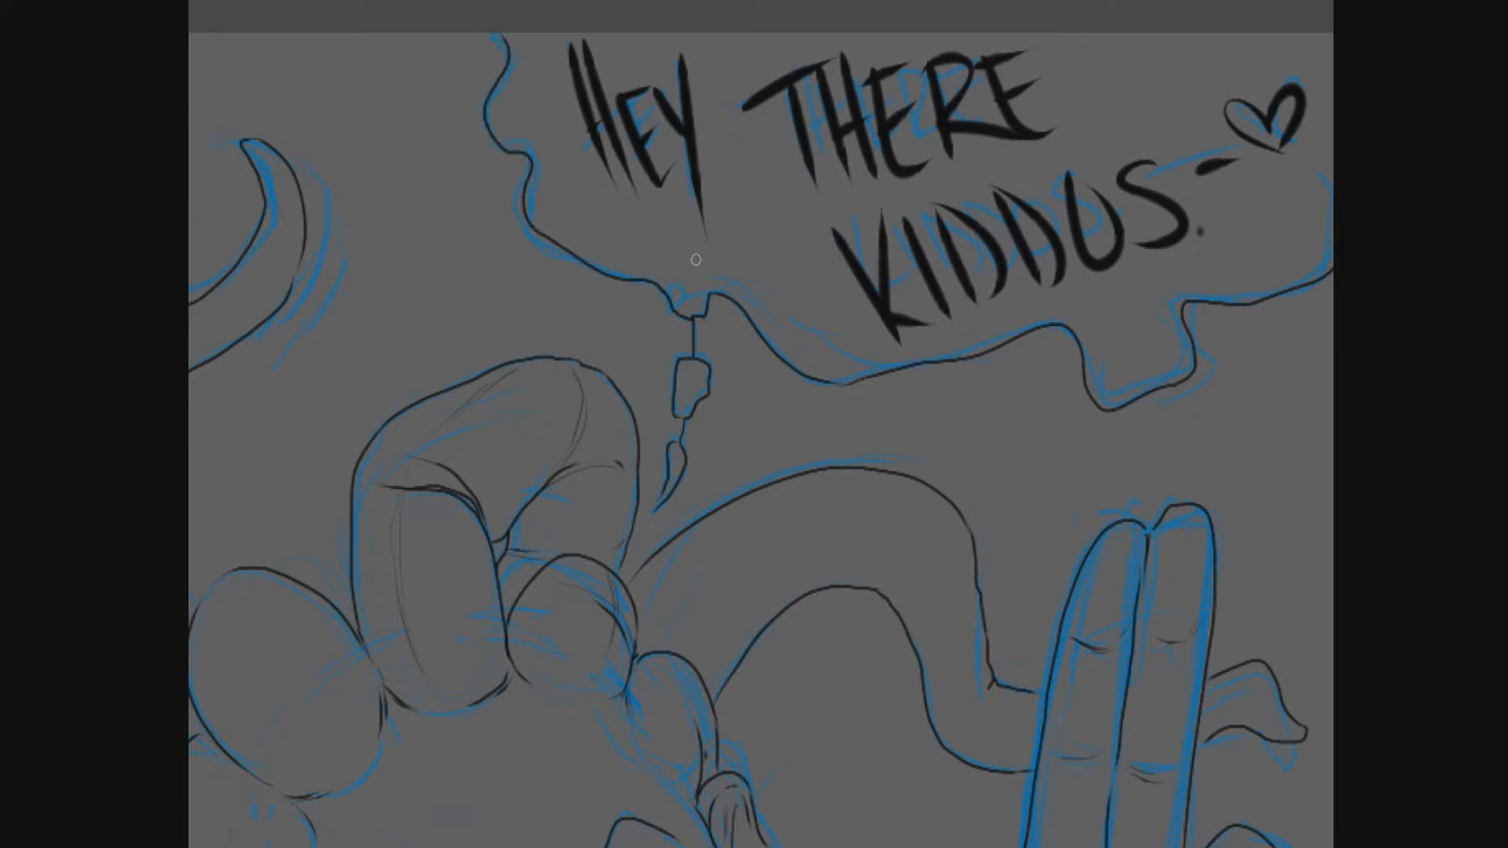
pyautogui.scroll(-1, 497, 246)
pyautogui.moveTo(494, 74)
pyautogui.mouseDown()
pyautogui.moveTo(486, 150)
pyautogui.moveTo(524, 203)
pyautogui.moveTo(489, 141)
pyautogui.moveTo(520, 183)
pyautogui.moveTo(527, 234)
pyautogui.moveTo(596, 275)
pyautogui.mouseUp()
pyautogui.hotkey('ctrl', 'z')
pyautogui.moveTo(597, 275); pyautogui.dragTo(639, 295)
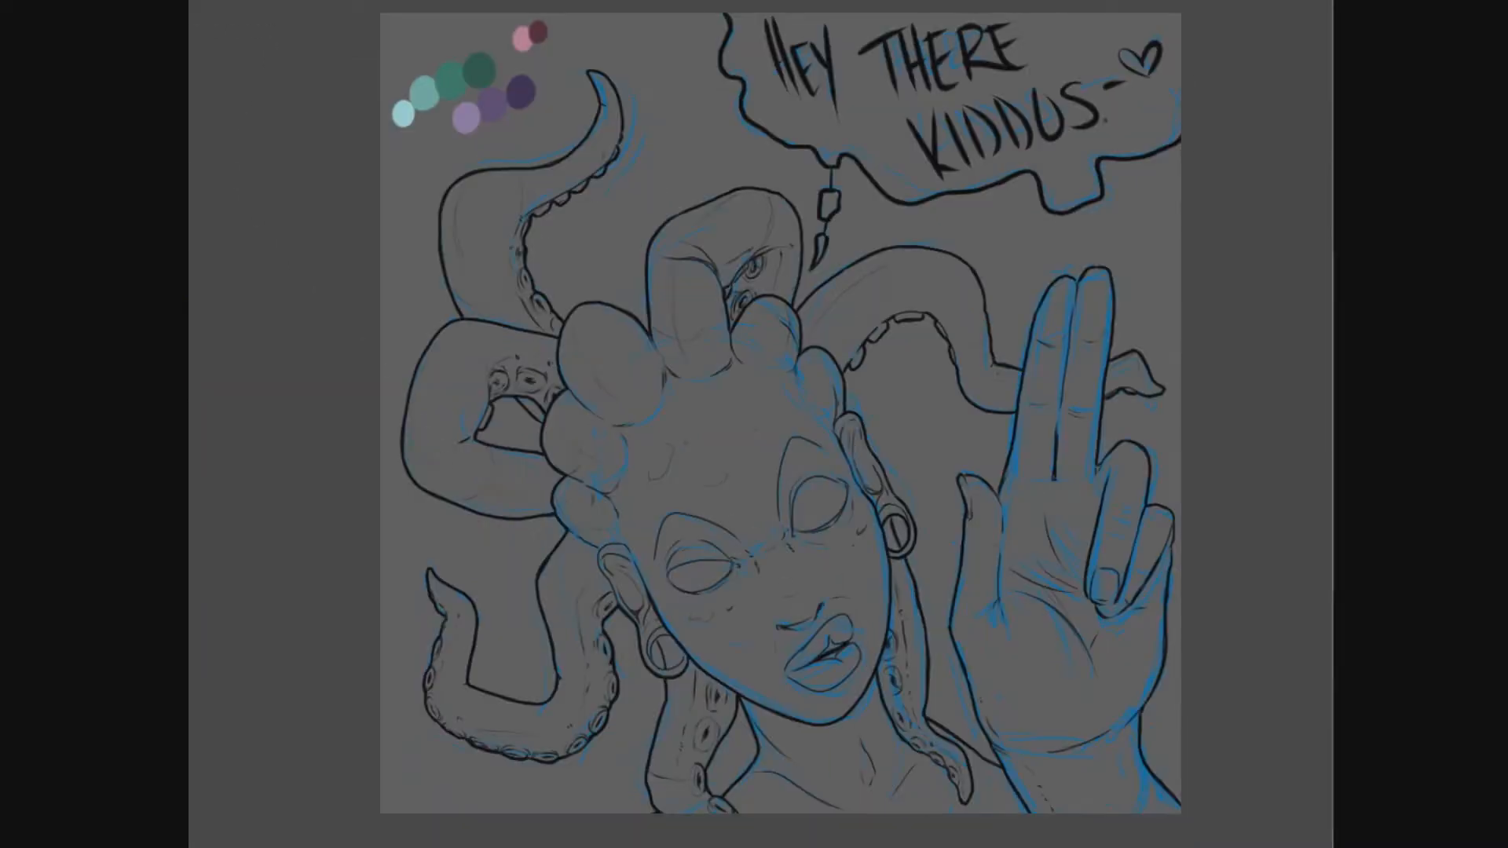
# - Thicken the outer contour of the raised hand along the wrist and palm edge
pyautogui.moveTo(1184, 795); pyautogui.dragTo(1147, 748)
pyautogui.moveTo(1174, 620); pyautogui.dragTo(1163, 496)
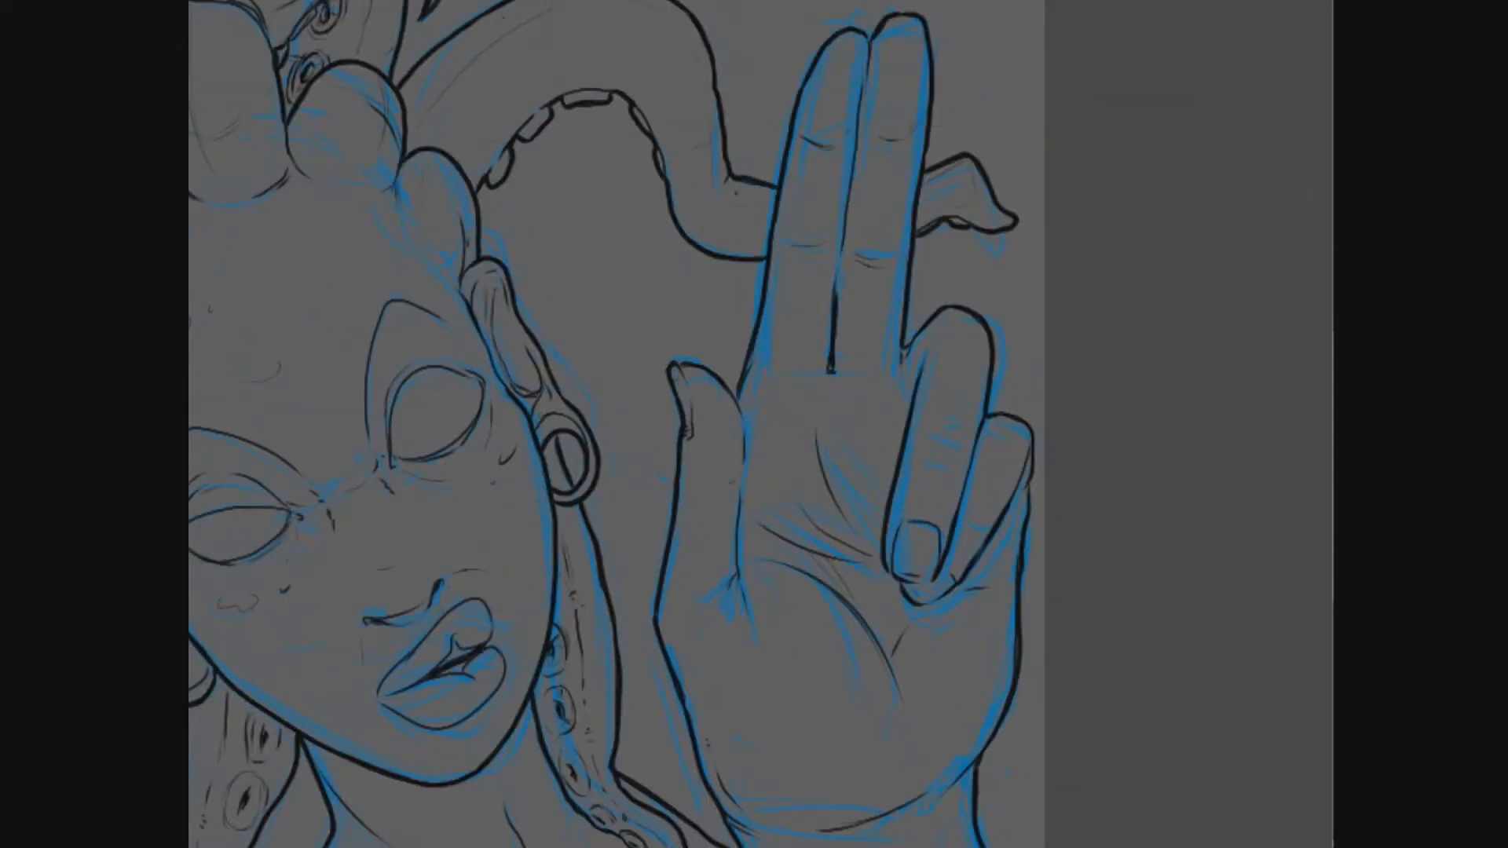
pyautogui.moveTo(856, 142); pyautogui.dragTo(829, 313)
pyautogui.hotkey('ctrl', 'z')
# - Trace a light blue band just inside the raised hand's outline and fill the hand with the same colour
pyautogui.moveTo(857, 44)
pyautogui.mouseDown()
pyautogui.moveTo(810, 108)
pyautogui.moveTo(742, 423)
pyautogui.moveTo(760, 422)
pyautogui.moveTo(675, 373)
pyautogui.moveTo(683, 544)
pyautogui.moveTo(665, 619)
pyautogui.moveTo(730, 816)
pyautogui.moveTo(744, 663)
pyautogui.mouseUp()
pyautogui.moveTo(743, 667); pyautogui.dragTo(809, 779)
pyautogui.moveTo(975, 602)
pyautogui.mouseDown()
pyautogui.moveTo(976, 693)
pyautogui.moveTo(1052, 779)
pyautogui.moveTo(991, 567)
pyautogui.moveTo(1021, 481)
pyautogui.mouseUp()
pyautogui.moveTo(1013, 554); pyautogui.dragTo(1021, 494)
pyautogui.moveTo(1029, 357)
pyautogui.mouseDown()
pyautogui.moveTo(1032, 297)
pyautogui.moveTo(1014, 495)
pyautogui.mouseUp()
pyautogui.moveTo(991, 273); pyautogui.dragTo(1035, 298)
pyautogui.moveTo(917, 205)
pyautogui.mouseDown()
pyautogui.moveTo(961, 161)
pyautogui.moveTo(986, 275)
pyautogui.moveTo(978, 471)
pyautogui.mouseUp()
pyautogui.moveTo(917, 141)
pyautogui.mouseDown()
pyautogui.moveTo(959, 112)
pyautogui.moveTo(936, 440)
pyautogui.mouseUp()
pyautogui.moveTo(731, 467)
pyautogui.mouseDown()
pyautogui.moveTo(813, 449)
pyautogui.moveTo(867, 208)
pyautogui.moveTo(914, 141)
pyautogui.mouseUp()
pyautogui.moveTo(867, 430); pyautogui.dragTo(881, 411)
pyautogui.moveTo(738, 463)
pyautogui.mouseDown()
pyautogui.moveTo(743, 587)
pyautogui.moveTo(720, 712)
pyautogui.moveTo(742, 479)
pyautogui.mouseUp()
pyautogui.moveTo(746, 489); pyautogui.dragTo(840, 682)
pyautogui.moveTo(997, 502)
pyautogui.mouseDown()
pyautogui.moveTo(1000, 608)
pyautogui.moveTo(1071, 680)
pyautogui.moveTo(1030, 399)
pyautogui.mouseUp()
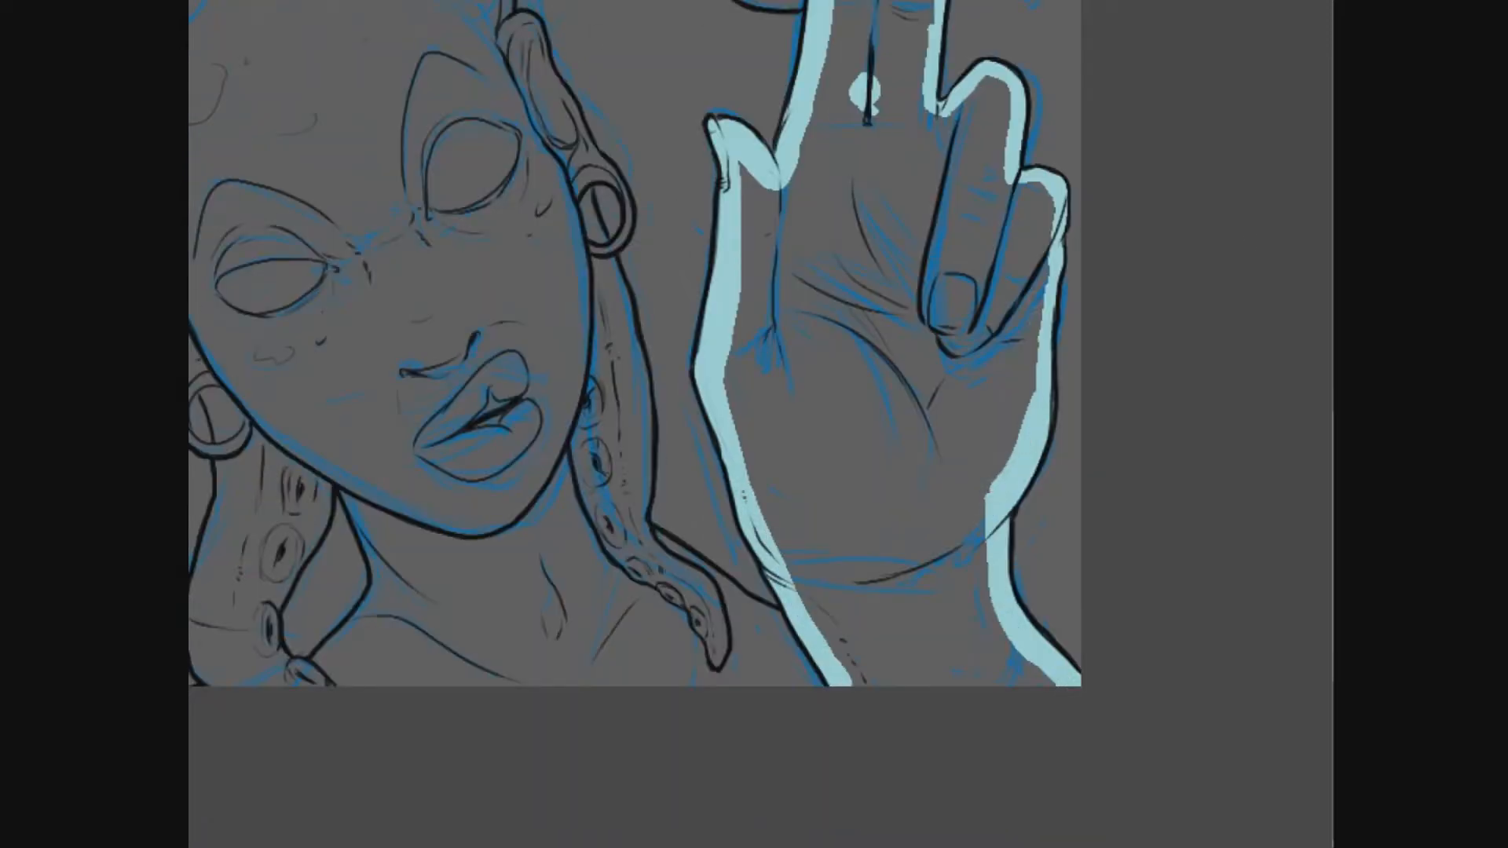
pyautogui.click(919, 322)
# - Trace light blue inside the outlines of the shoulder, the right-hand locs and the right ear and earring
pyautogui.moveTo(919, 322)
pyautogui.mouseDown()
pyautogui.moveTo(793, 549)
pyautogui.moveTo(848, 658)
pyautogui.mouseUp()
pyautogui.moveTo(889, 275)
pyautogui.mouseDown()
pyautogui.moveTo(949, 284)
pyautogui.moveTo(926, 304)
pyautogui.moveTo(917, 281)
pyautogui.moveTo(942, 295)
pyautogui.mouseUp()
pyautogui.moveTo(935, 290); pyautogui.dragTo(1116, 354)
pyautogui.moveTo(923, 345)
pyautogui.mouseDown()
pyautogui.moveTo(860, 314)
pyautogui.moveTo(848, 236)
pyautogui.mouseUp()
pyautogui.moveTo(782, 256)
pyautogui.mouseDown()
pyautogui.moveTo(809, 306)
pyautogui.moveTo(919, 396)
pyautogui.moveTo(910, 407)
pyautogui.moveTo(736, 233)
pyautogui.moveTo(695, 245)
pyautogui.moveTo(640, 307)
pyautogui.moveTo(616, 346)
pyautogui.moveTo(617, 418)
pyautogui.moveTo(636, 416)
pyautogui.moveTo(701, 561)
pyautogui.moveTo(707, 652)
pyautogui.mouseUp()
pyautogui.press('e')
pyautogui.press('e')
pyautogui.moveTo(697, 580); pyautogui.dragTo(704, 617)
pyautogui.moveTo(704, 559)
pyautogui.mouseDown()
pyautogui.moveTo(678, 580)
pyautogui.moveTo(689, 628)
pyautogui.mouseUp()
pyautogui.moveTo(692, 590); pyautogui.dragTo(715, 643)
pyautogui.moveTo(707, 628)
pyautogui.mouseDown()
pyautogui.moveTo(734, 322)
pyautogui.moveTo(748, 404)
pyautogui.mouseUp()
pyautogui.moveTo(747, 350)
pyautogui.mouseDown()
pyautogui.moveTo(809, 652)
pyautogui.moveTo(919, 710)
pyautogui.mouseUp()
# - Trace light blue along the inner edges of the neck, the lower-left locs and the left ear and earring
pyautogui.moveTo(481, 579)
pyautogui.mouseDown()
pyautogui.moveTo(468, 742)
pyautogui.moveTo(412, 687)
pyautogui.moveTo(471, 573)
pyautogui.mouseUp()
pyautogui.moveTo(355, 556)
pyautogui.mouseDown()
pyautogui.moveTo(323, 703)
pyautogui.moveTo(350, 781)
pyautogui.moveTo(314, 512)
pyautogui.moveTo(267, 417)
pyautogui.moveTo(254, 611)
pyautogui.moveTo(219, 651)
pyautogui.mouseUp()
pyautogui.moveTo(377, 502); pyautogui.dragTo(739, 403)
pyautogui.moveTo(315, 272)
pyautogui.mouseDown()
pyautogui.moveTo(336, 338)
pyautogui.moveTo(322, 441)
pyautogui.moveTo(361, 549)
pyautogui.moveTo(533, 586)
pyautogui.mouseUp()
pyautogui.moveTo(318, 275)
pyautogui.mouseDown()
pyautogui.moveTo(389, 334)
pyautogui.moveTo(383, 475)
pyautogui.moveTo(538, 440)
pyautogui.moveTo(528, 386)
pyautogui.mouseUp()
pyautogui.moveTo(545, 212); pyautogui.dragTo(528, 383)
pyautogui.moveTo(505, 312); pyautogui.dragTo(526, 391)
pyautogui.moveTo(549, 314); pyautogui.dragTo(531, 593)
pyautogui.moveTo(539, 487); pyautogui.dragTo(512, 449)
pyautogui.moveTo(507, 450); pyautogui.dragTo(450, 452)
pyautogui.moveTo(287, 195); pyautogui.dragTo(276, 393)
pyautogui.moveTo(269, 235)
pyautogui.mouseDown()
pyautogui.moveTo(357, 434)
pyautogui.moveTo(481, 458)
pyautogui.mouseUp()
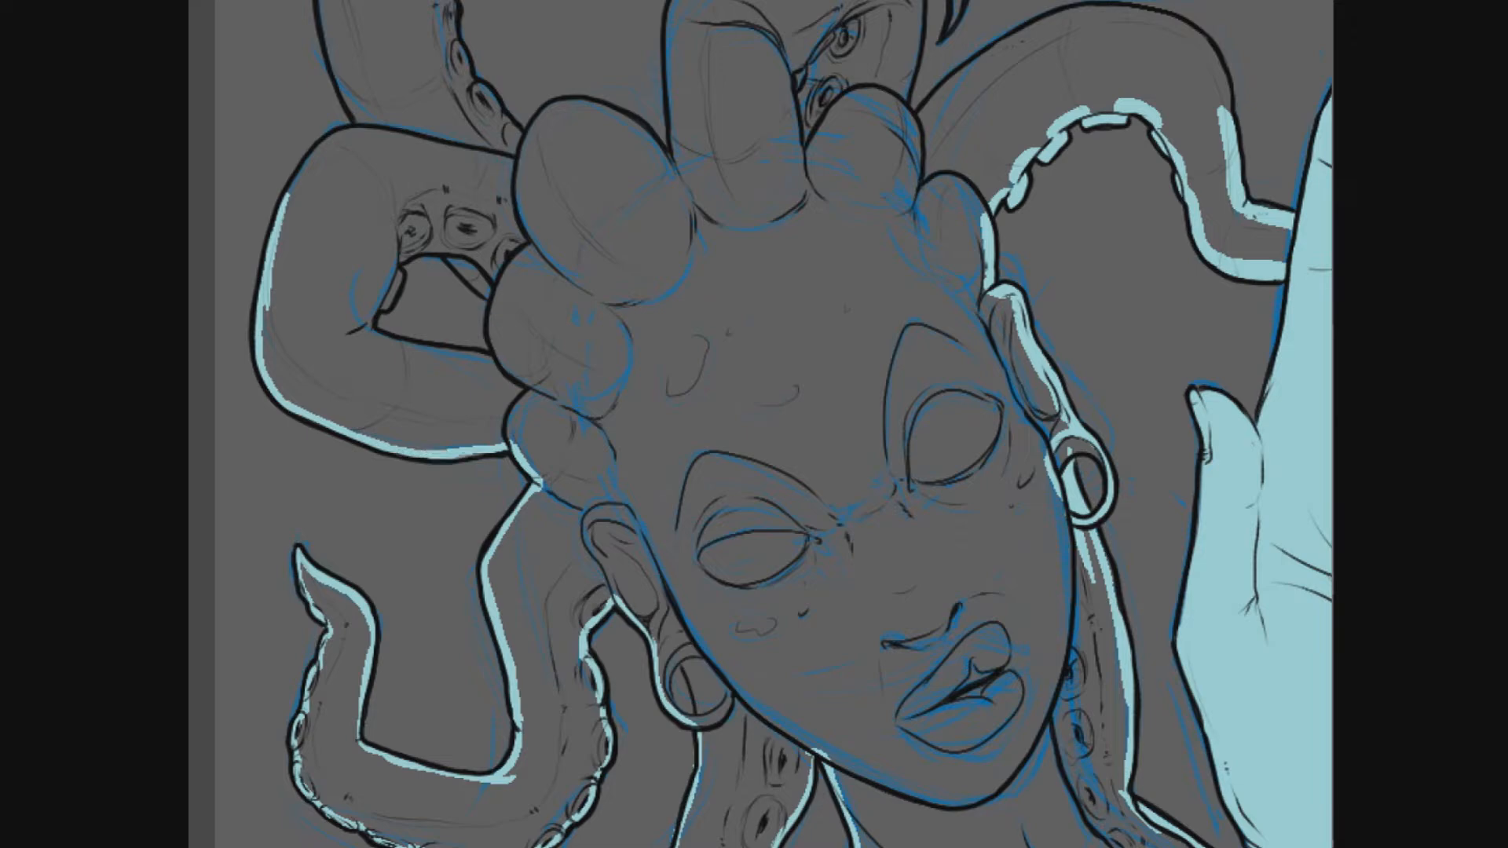
# - Trace light blue inside the upper locs, the looped left loc and the rounded loc bases on the head
pyautogui.moveTo(495, 300)
pyautogui.mouseDown()
pyautogui.moveTo(385, 345)
pyautogui.moveTo(392, 268)
pyautogui.moveTo(450, 251)
pyautogui.moveTo(493, 302)
pyautogui.mouseUp()
pyautogui.scroll(3, 754, 424)
pyautogui.moveTo(271, 361)
pyautogui.mouseDown()
pyautogui.moveTo(308, 311)
pyautogui.moveTo(329, 55)
pyautogui.moveTo(471, 36)
pyautogui.mouseUp()
pyautogui.moveTo(628, 235); pyautogui.dragTo(520, 522)
pyautogui.moveTo(443, 162)
pyautogui.mouseDown()
pyautogui.moveTo(444, 264)
pyautogui.moveTo(369, 321)
pyautogui.mouseUp()
pyautogui.moveTo(446, 161)
pyautogui.mouseDown()
pyautogui.moveTo(469, 176)
pyautogui.moveTo(488, 286)
pyautogui.moveTo(424, 355)
pyautogui.moveTo(365, 385)
pyautogui.moveTo(337, 494)
pyautogui.moveTo(397, 582)
pyautogui.moveTo(499, 574)
pyautogui.moveTo(550, 620)
pyautogui.moveTo(542, 475)
pyautogui.moveTo(707, 360)
pyautogui.moveTo(789, 424)
pyautogui.moveTo(781, 581)
pyautogui.moveTo(911, 475)
pyautogui.moveTo(982, 455)
pyautogui.moveTo(1096, 534)
pyautogui.moveTo(1097, 564)
pyautogui.mouseUp()
pyautogui.moveTo(1030, 451); pyautogui.dragTo(1093, 44)
pyautogui.moveTo(744, 102); pyautogui.dragTo(729, 145)
pyautogui.moveTo(632, 689)
pyautogui.mouseDown()
pyautogui.moveTo(603, 748)
pyautogui.moveTo(642, 694)
pyautogui.moveTo(638, 757)
pyautogui.mouseUp()
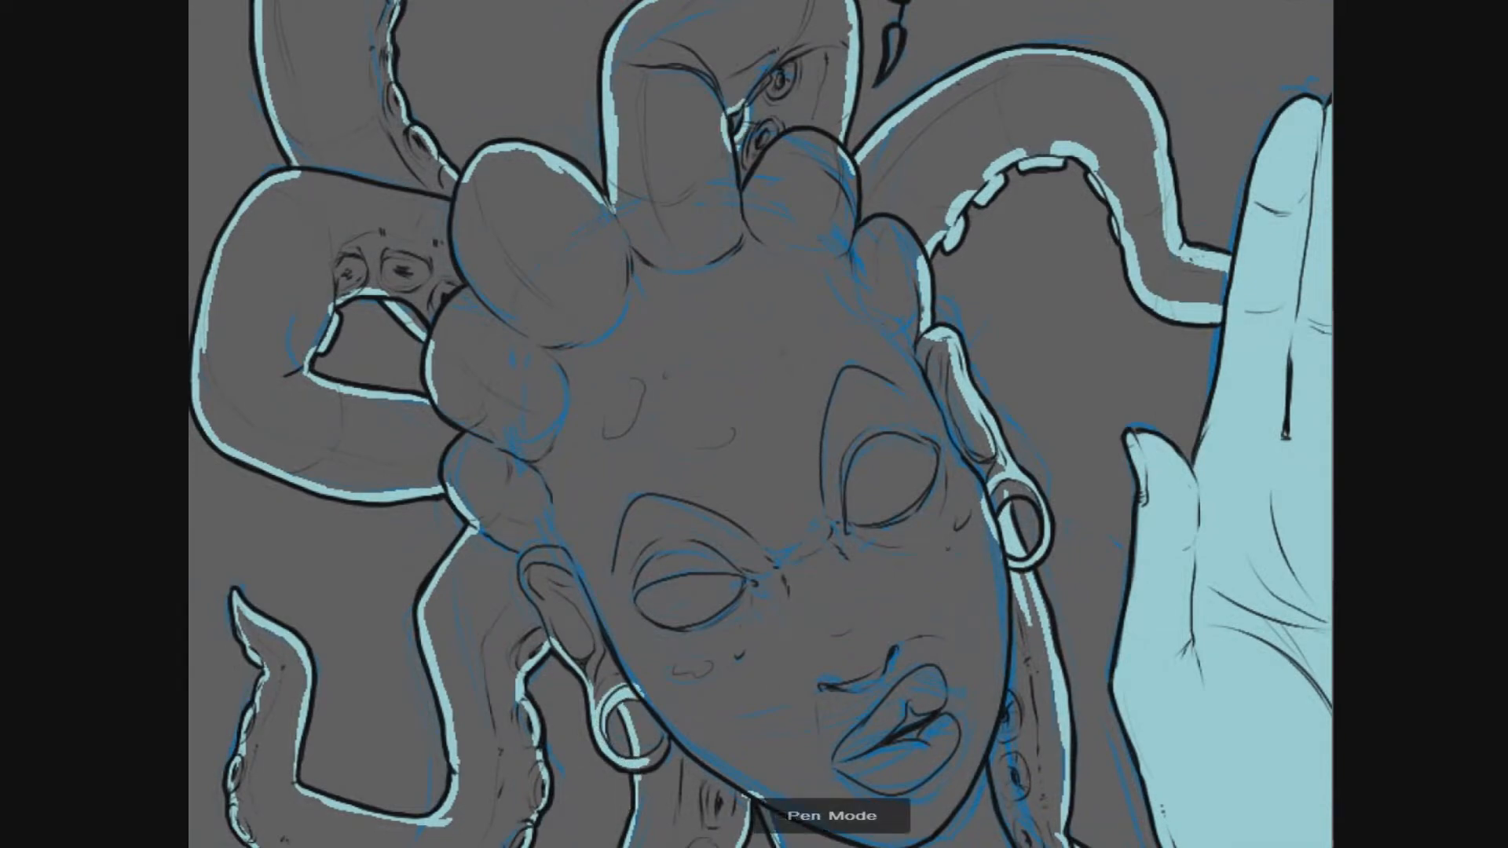
# - Fill the enclosed face, neck and locs with flat light blue
pyautogui.scroll(-3, 830, 326)
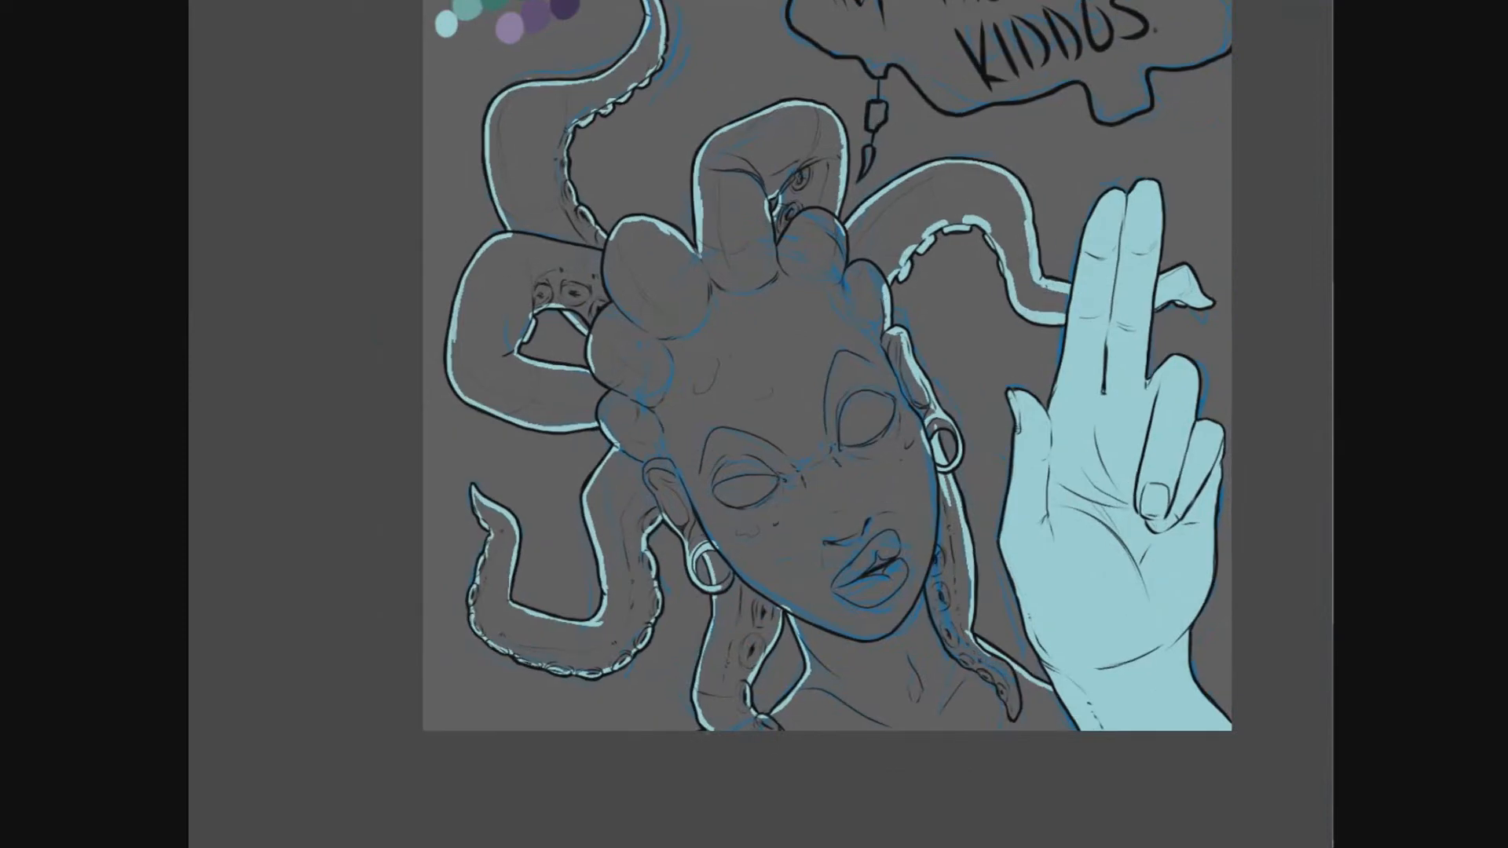
pyautogui.click(748, 493)
pyautogui.moveTo(748, 493); pyautogui.dragTo(720, 646)
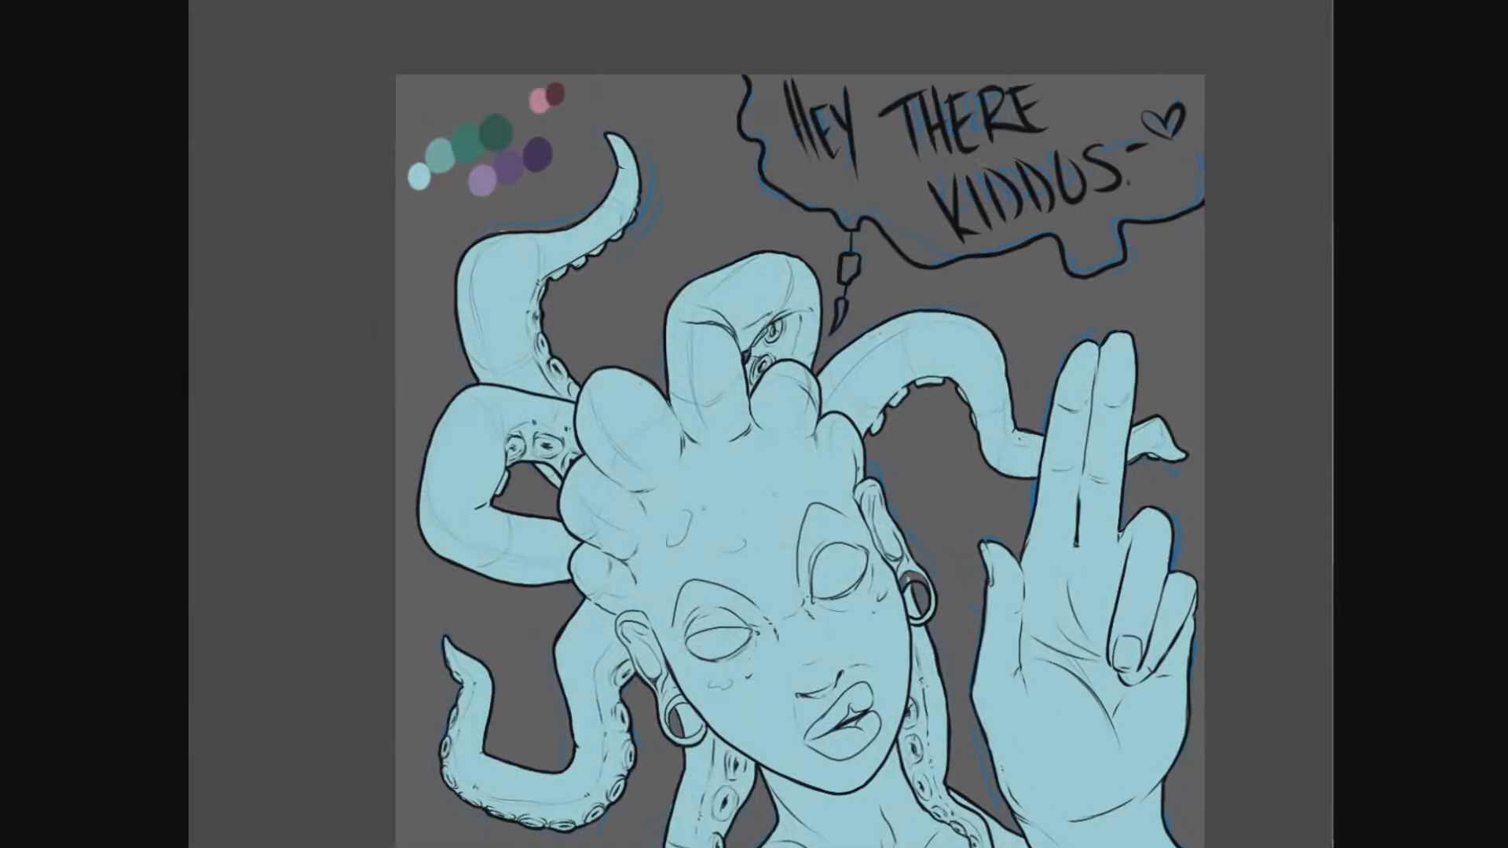
pyautogui.press('e')
pyautogui.press('e')
pyautogui.press('e')
pyautogui.press('e')
pyautogui.scroll(-1, 1073, 386)
pyautogui.moveTo(1073, 385); pyautogui.dragTo(1001, 359)
pyautogui.scroll(1, 1002, 360)
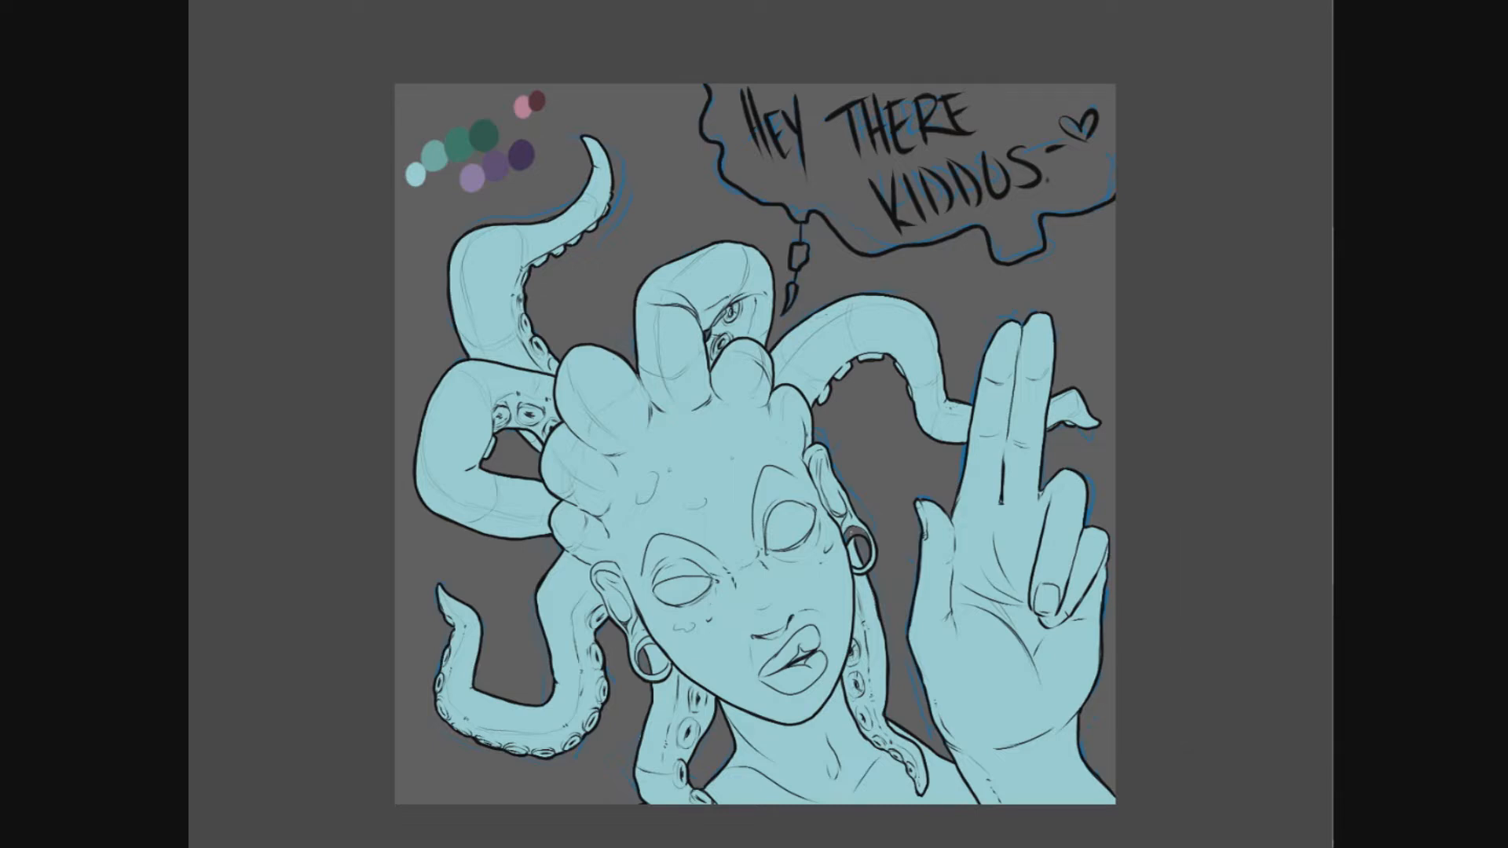
# - Recolour the whole figure's flat fill to medium teal and create a selection from the filled layer
pyautogui.click(1259, 571)
pyautogui.click(997, 534)
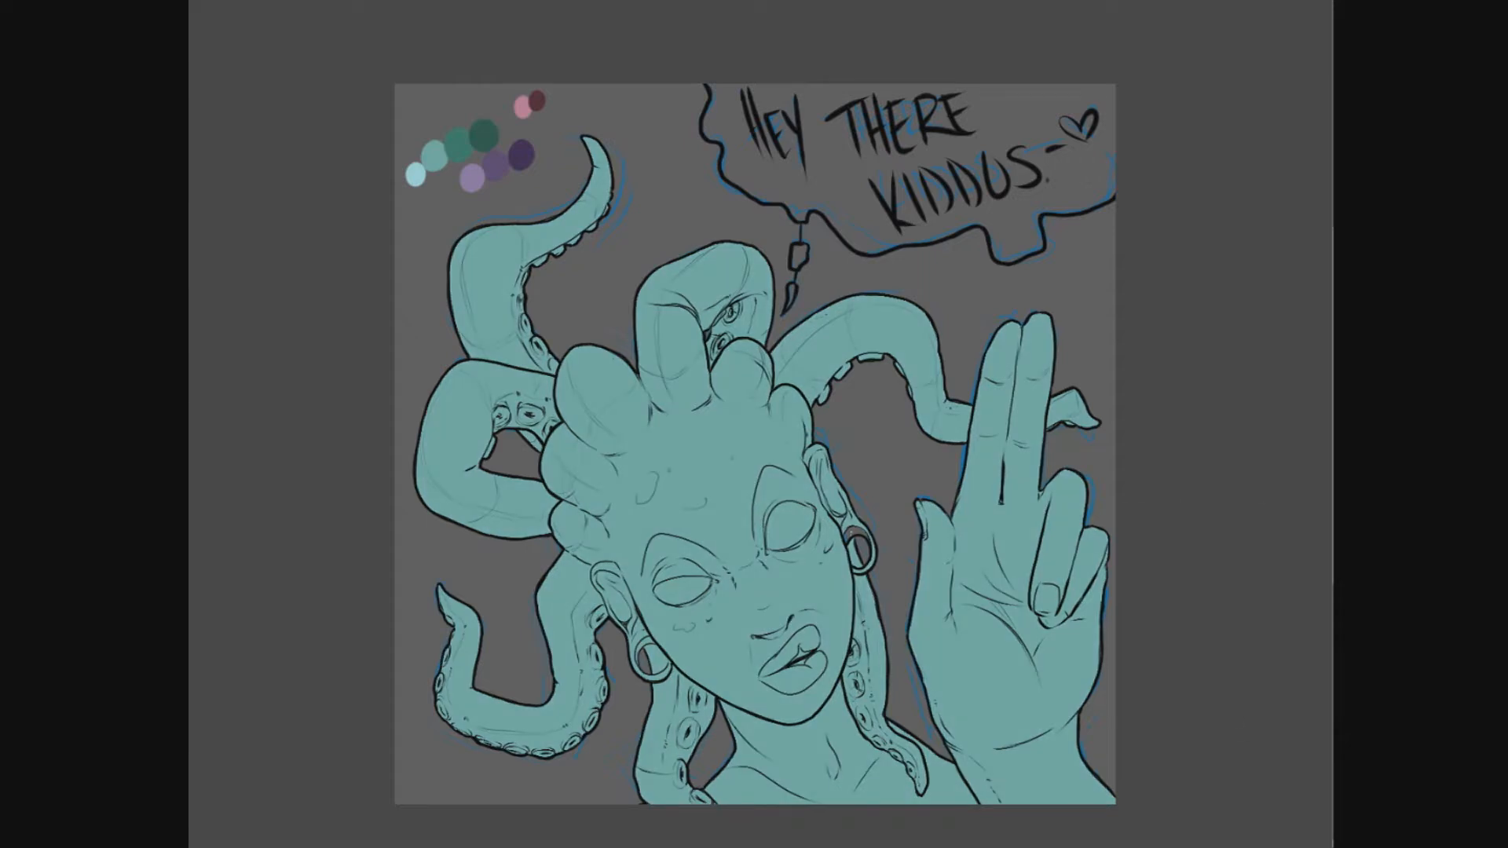
pyautogui.moveTo(1382, 626)
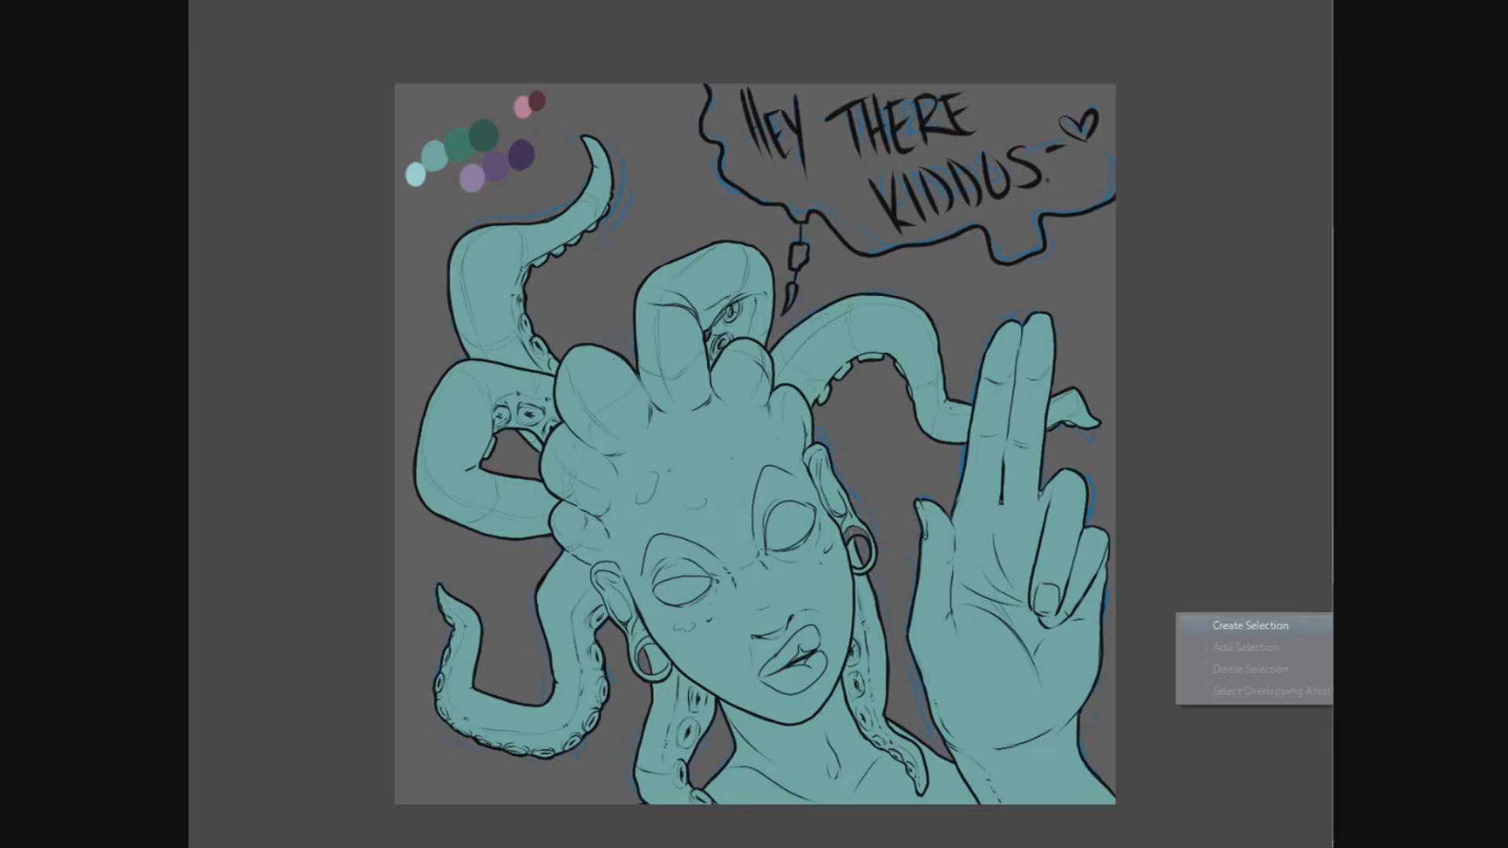
pyautogui.click(1250, 625)
# - Shade the rounded loc bases along the hairline and the insides of both ears with dark green
pyautogui.scroll(1, 564, 517)
pyautogui.moveTo(564, 517); pyautogui.dragTo(565, 469)
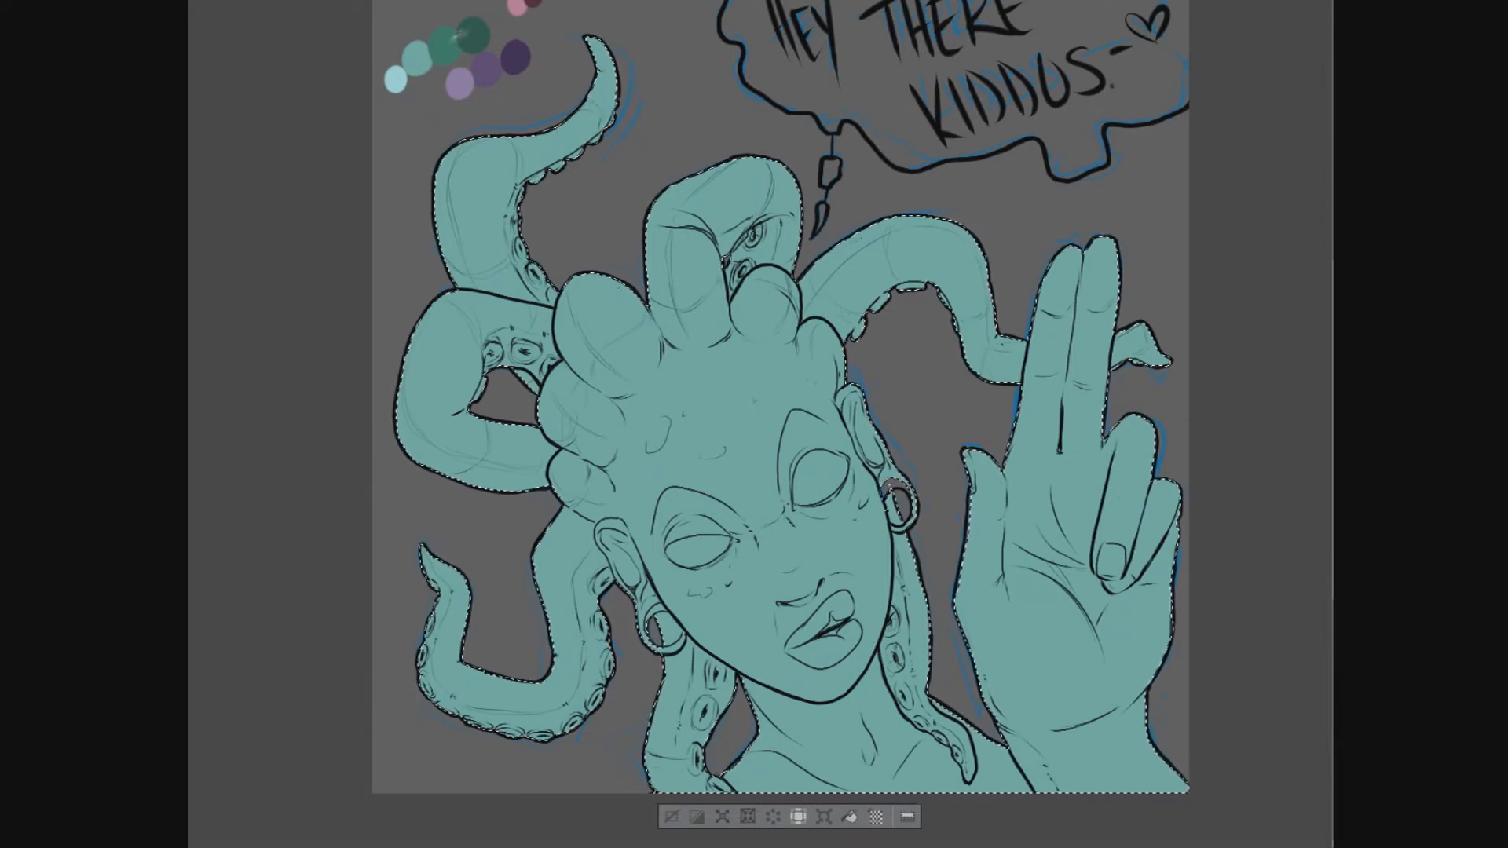
pyautogui.scroll(1, 676, 419)
pyautogui.moveTo(675, 419); pyautogui.dragTo(623, 159)
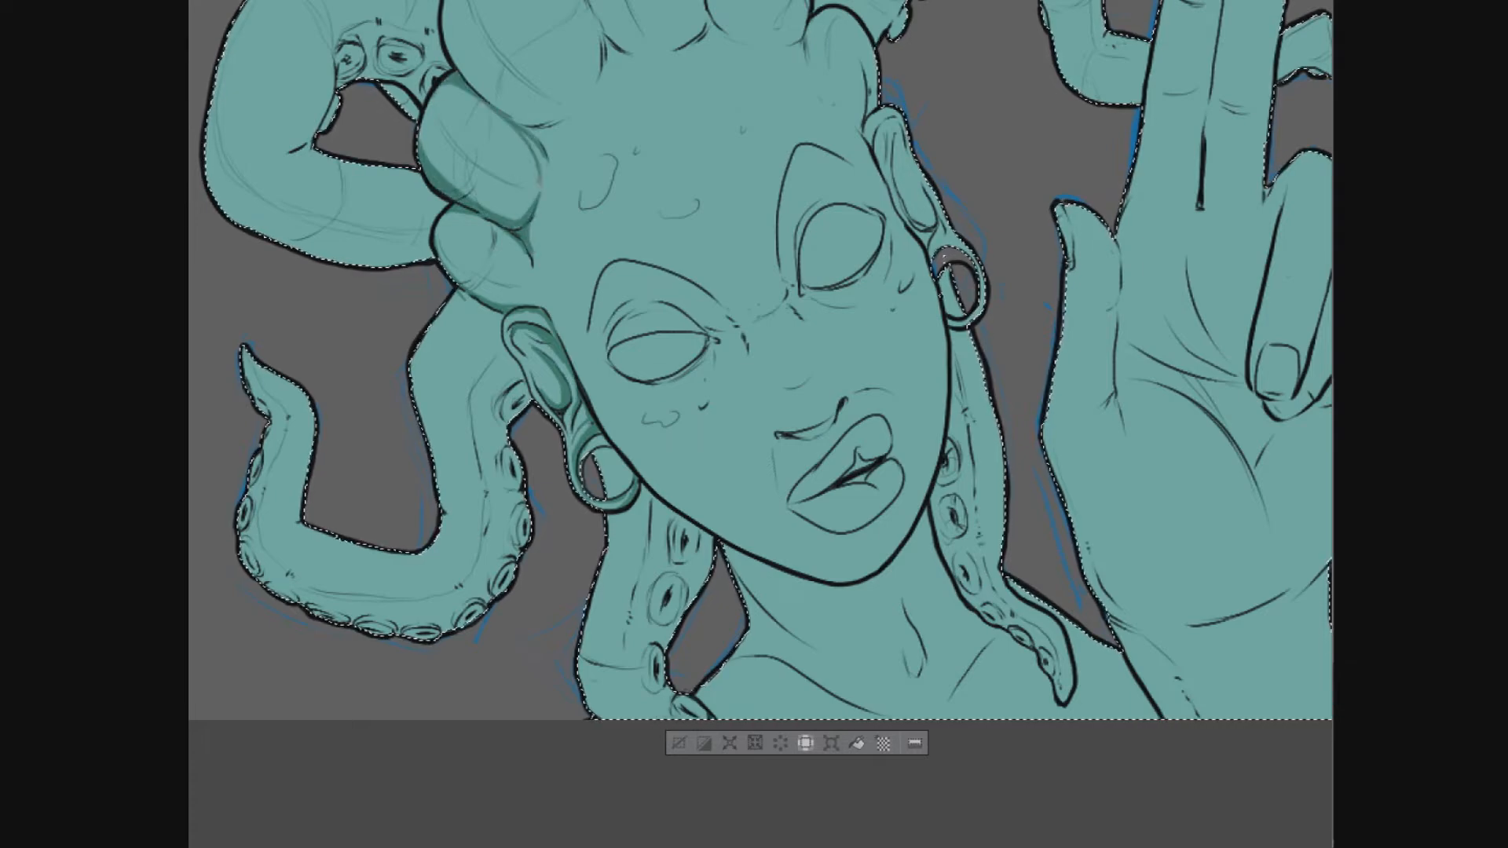
pyautogui.moveTo(754, 314); pyautogui.dragTo(721, 534)
pyautogui.press('e')
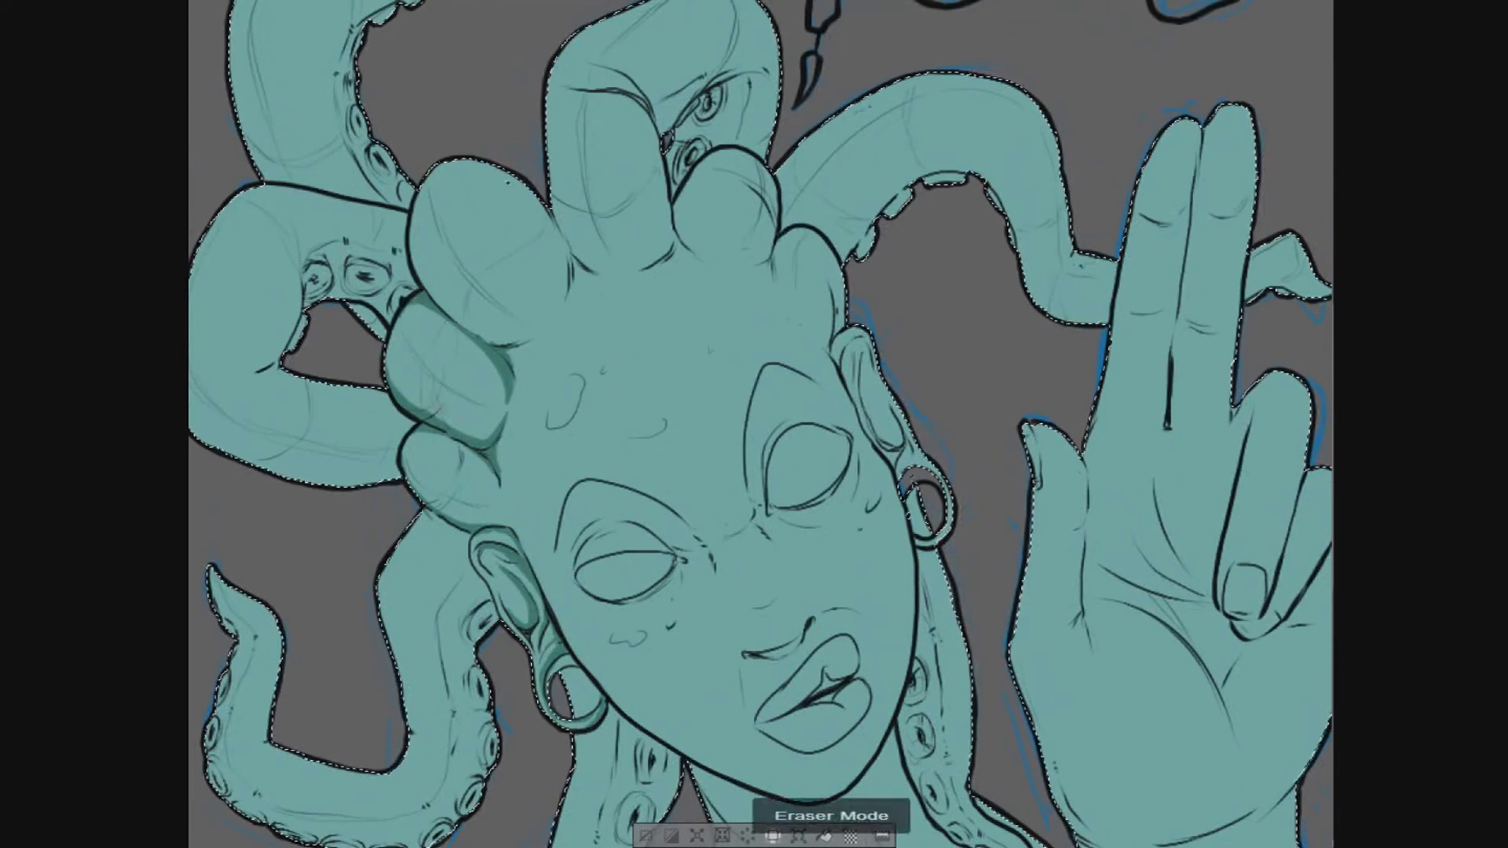
pyautogui.press('p')
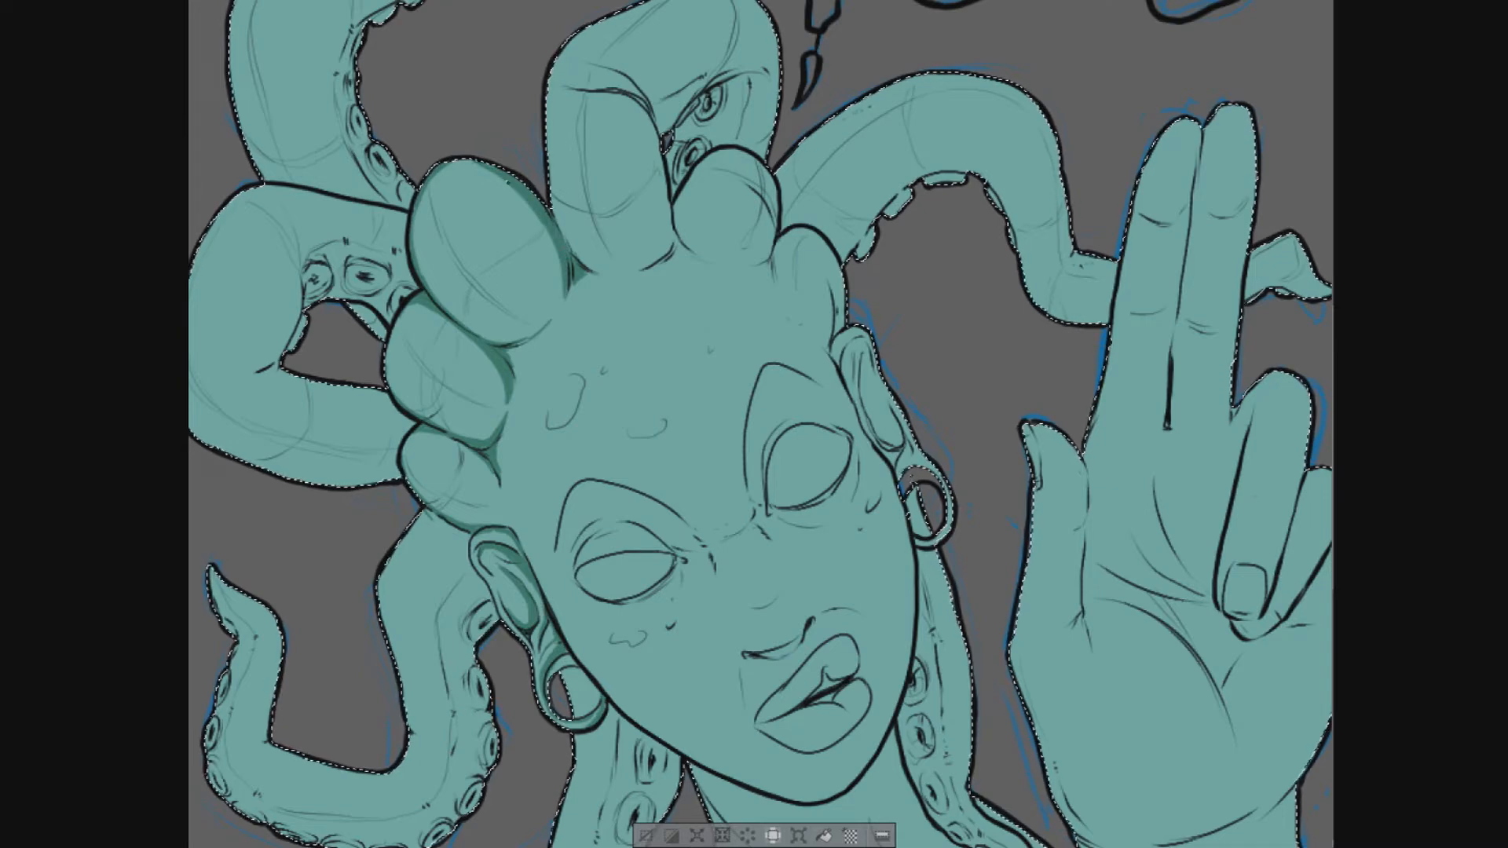
pyautogui.moveTo(690, 253); pyautogui.dragTo(708, 165)
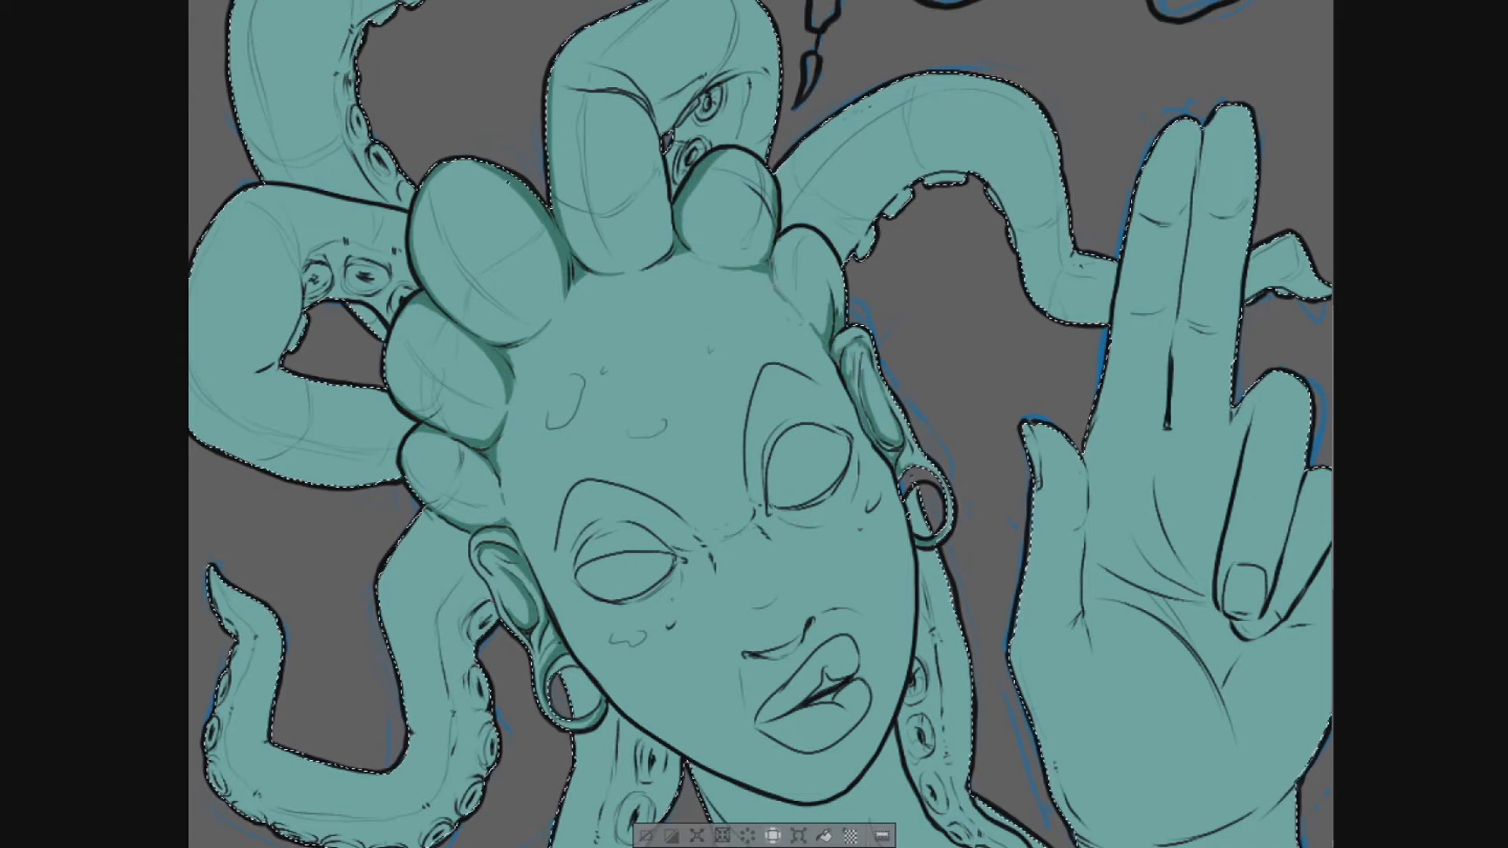
# - Shade around both eyes and brows and accent the small cheek marks in dark green
pyautogui.moveTo(638, 522); pyautogui.dragTo(685, 556)
pyautogui.moveTo(572, 576); pyautogui.dragTo(592, 532)
pyautogui.moveTo(621, 604); pyautogui.dragTo(679, 571)
pyautogui.moveTo(682, 566)
pyautogui.mouseDown()
pyautogui.moveTo(676, 592)
pyautogui.moveTo(680, 577)
pyautogui.mouseUp()
pyautogui.moveTo(770, 508)
pyautogui.mouseDown()
pyautogui.moveTo(826, 524)
pyautogui.moveTo(828, 499)
pyautogui.mouseUp()
pyautogui.moveTo(764, 455)
pyautogui.mouseDown()
pyautogui.moveTo(763, 493)
pyautogui.moveTo(786, 425)
pyautogui.mouseUp()
pyautogui.moveTo(677, 576); pyautogui.dragTo(663, 600)
pyautogui.moveTo(609, 638); pyautogui.dragTo(644, 637)
pyautogui.moveTo(867, 511); pyautogui.dragTo(880, 498)
# - Shade both sides of the nose bridge, trimming the strokes with the eraser, then the nose base and upper lip edge
pyautogui.moveTo(698, 541); pyautogui.dragTo(733, 639)
pyautogui.press('e')
pyautogui.press('p')
pyautogui.moveTo(701, 548)
pyautogui.mouseDown()
pyautogui.moveTo(729, 640)
pyautogui.moveTo(696, 551)
pyautogui.mouseUp()
pyautogui.press('e')
pyautogui.press('p')
pyautogui.moveTo(761, 466)
pyautogui.mouseDown()
pyautogui.moveTo(758, 527)
pyautogui.moveTo(797, 591)
pyautogui.moveTo(733, 639)
pyautogui.mouseUp()
pyautogui.press('e')
pyautogui.press('p')
pyautogui.moveTo(757, 519); pyautogui.dragTo(773, 549)
pyautogui.moveTo(763, 519); pyautogui.dragTo(817, 604)
pyautogui.press('e')
pyautogui.press('p')
pyautogui.press('e')
pyautogui.press('p')
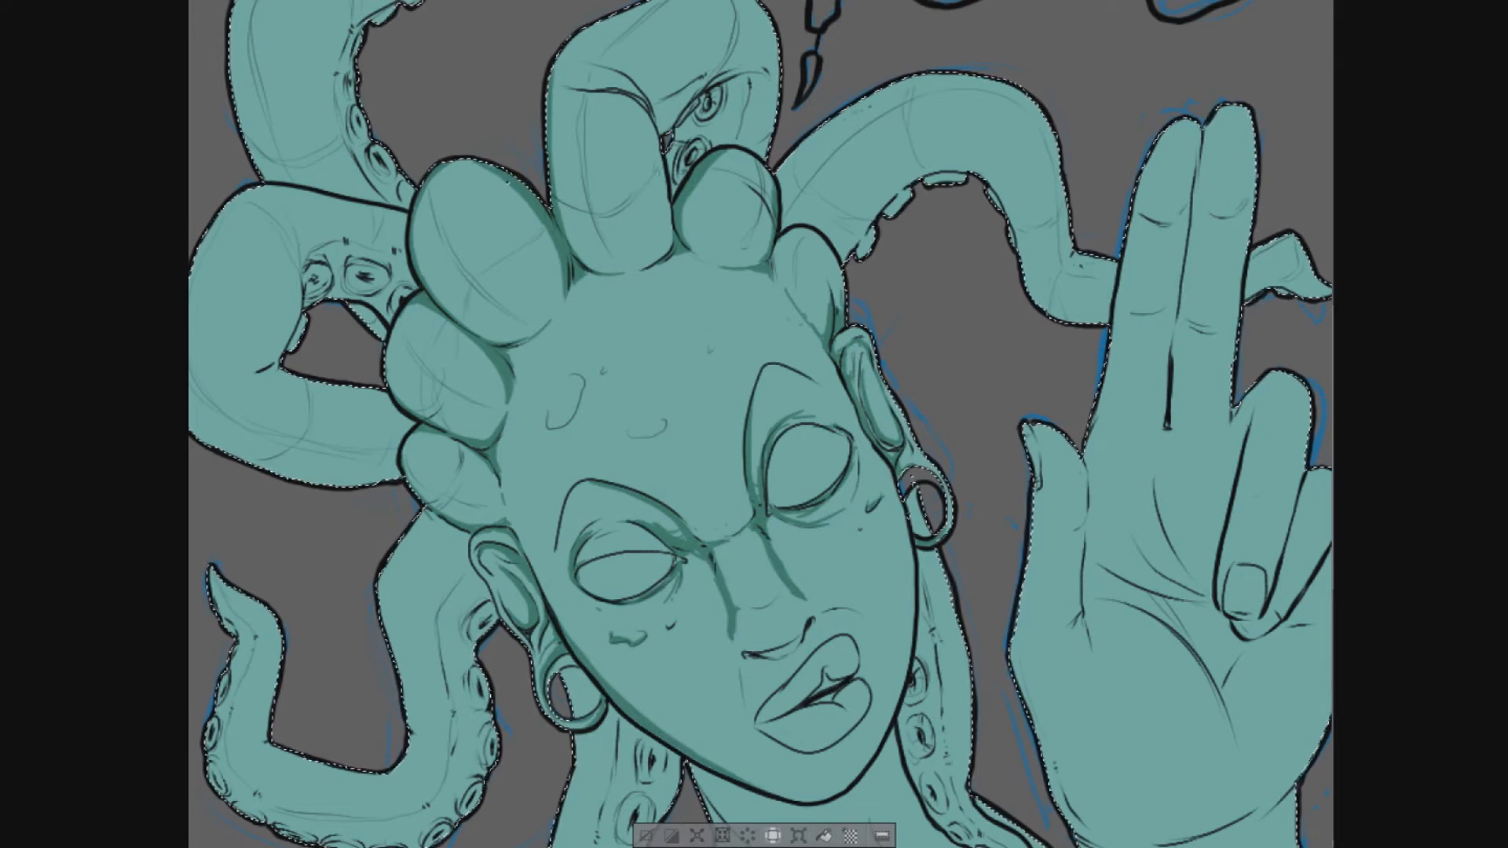
pyautogui.moveTo(773, 654); pyautogui.dragTo(808, 630)
pyautogui.moveTo(744, 680); pyautogui.dragTo(858, 644)
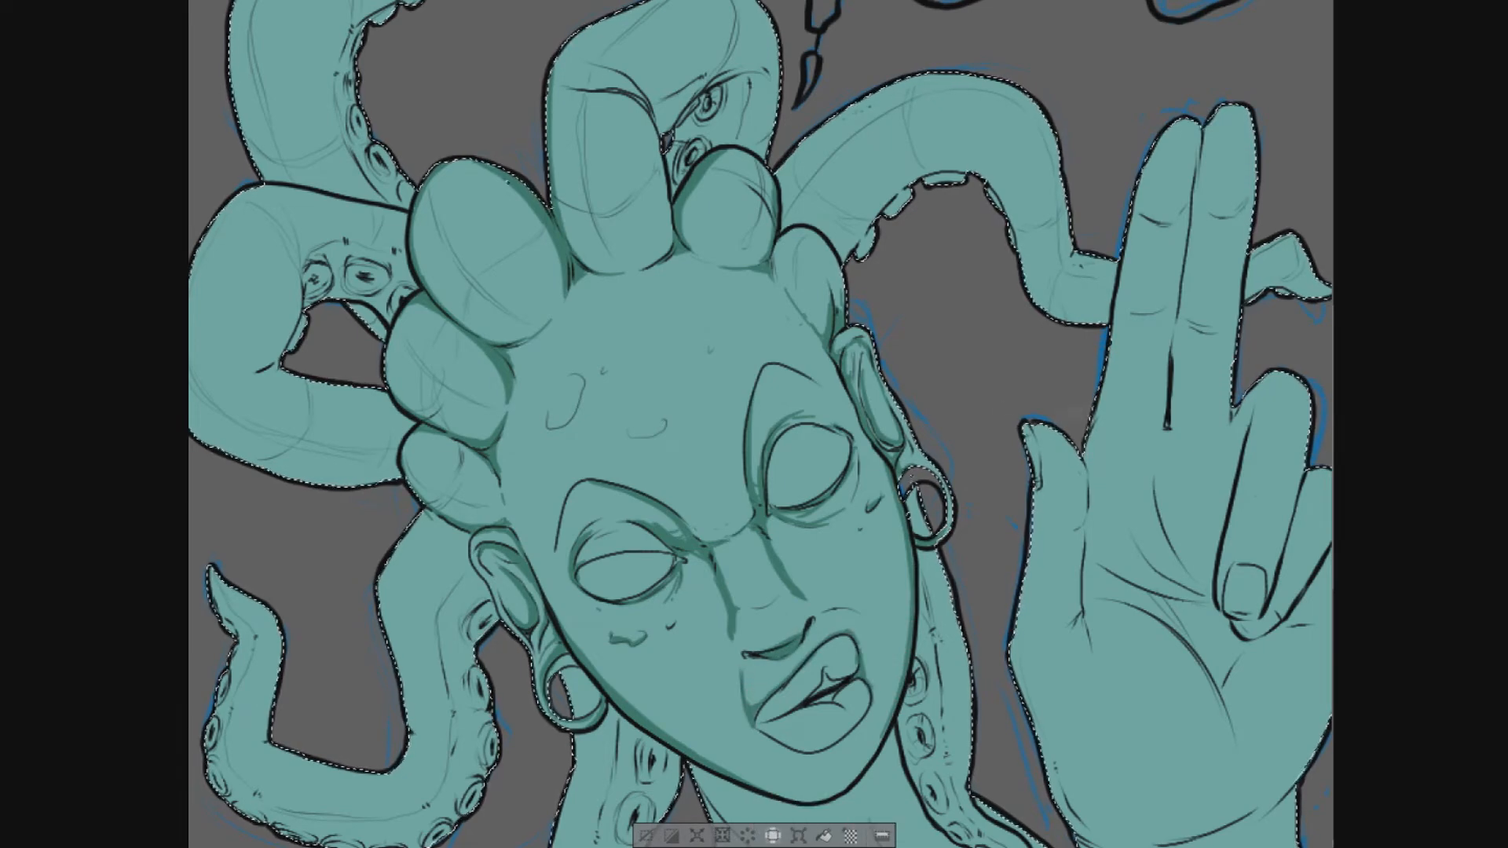
# - Shade the neck under the chin, the shoulder, the locs beside the neck and the top loc's inner fold
pyautogui.scroll(-3, 791, 491)
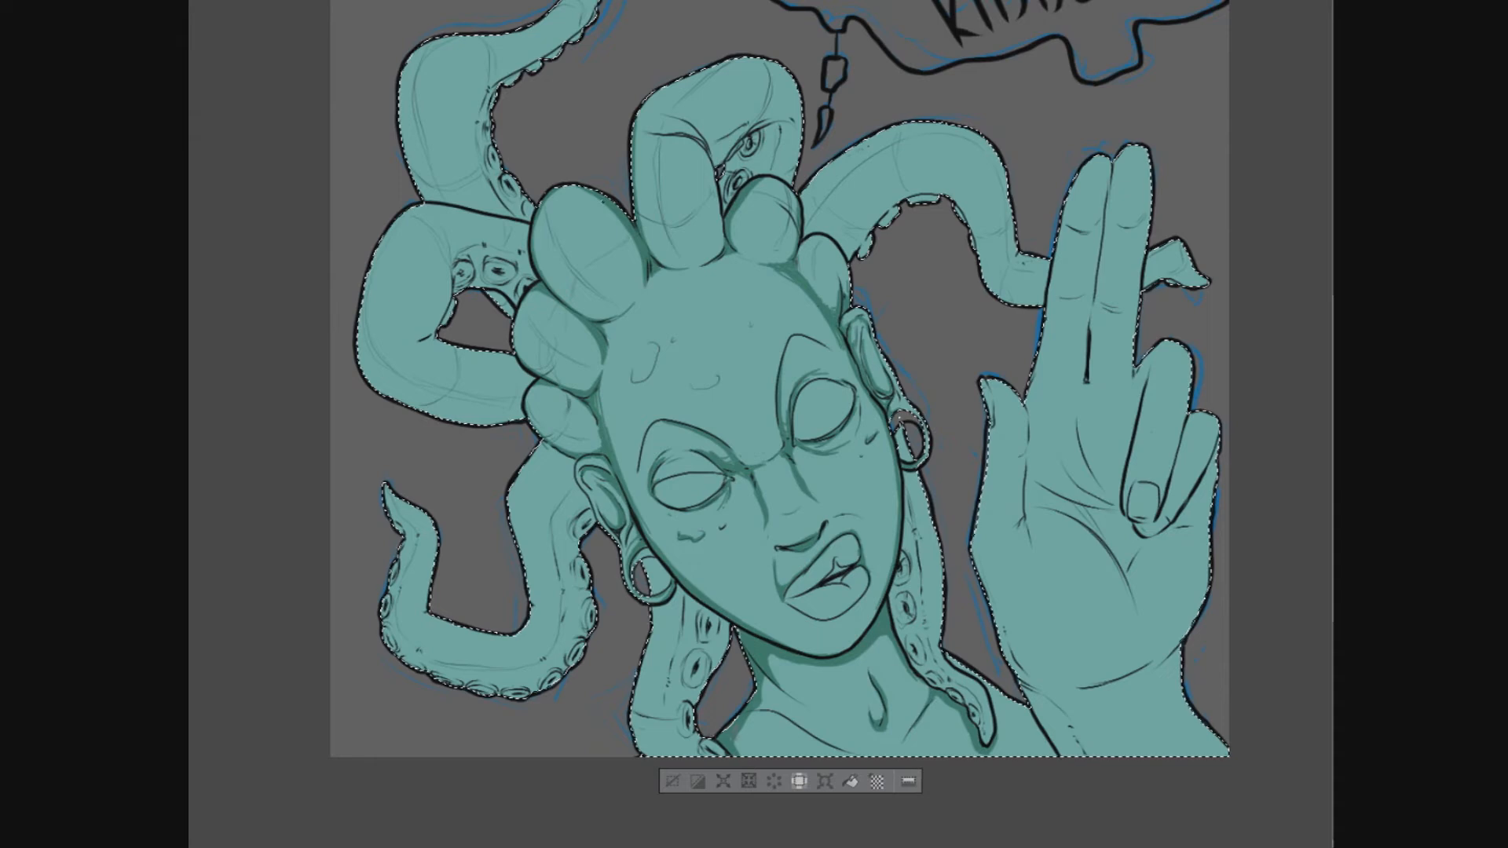
pyautogui.press('e')
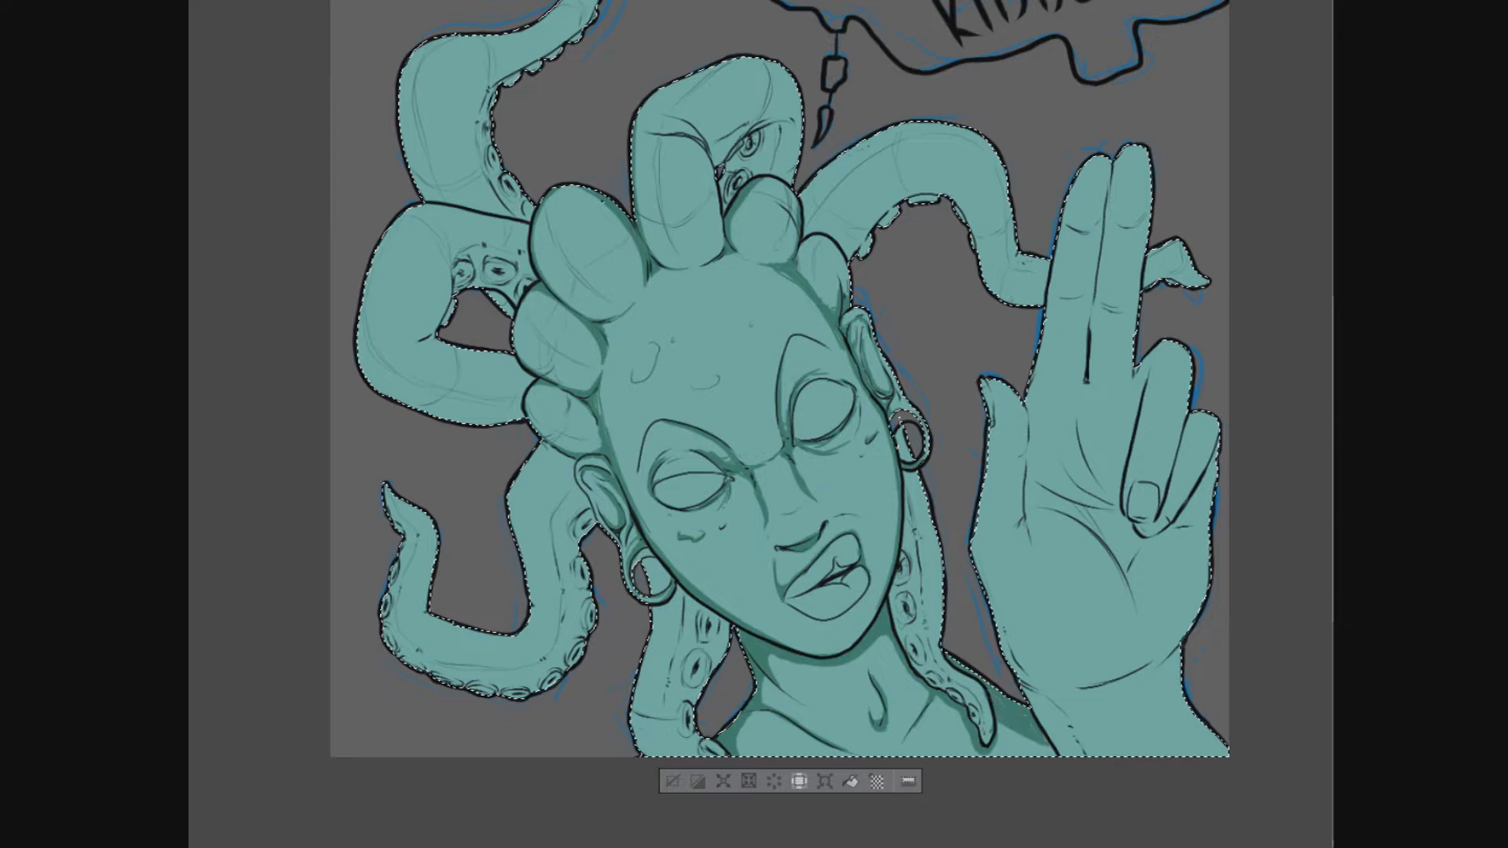
pyautogui.press('e')
pyautogui.press('e')
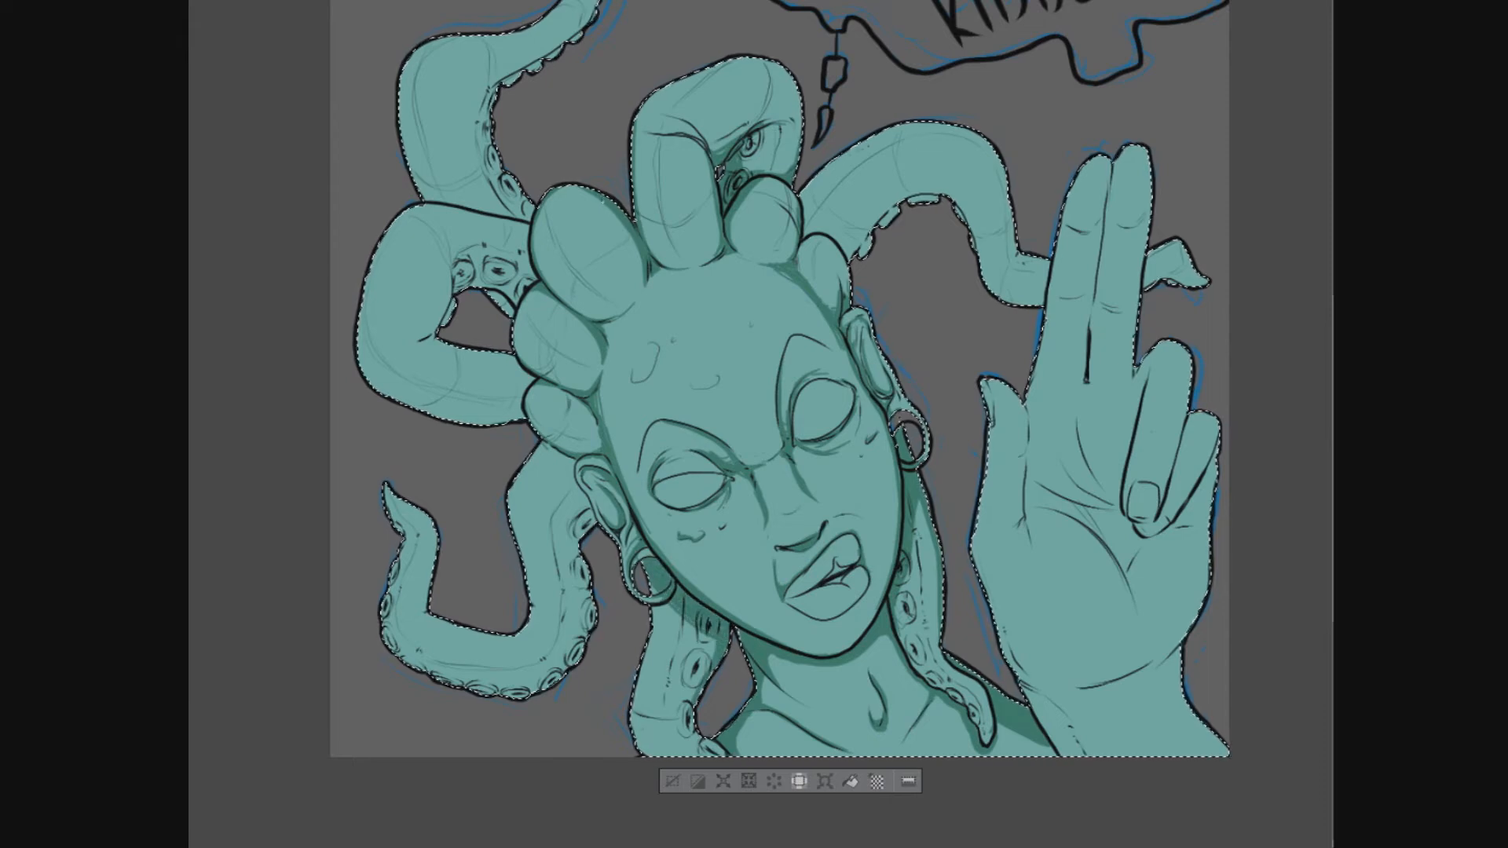
# - Shade the looped left loc's underside and the lower-left loc along its suckers in dark green
pyautogui.press('e')
pyautogui.press('e')
pyautogui.press('e')
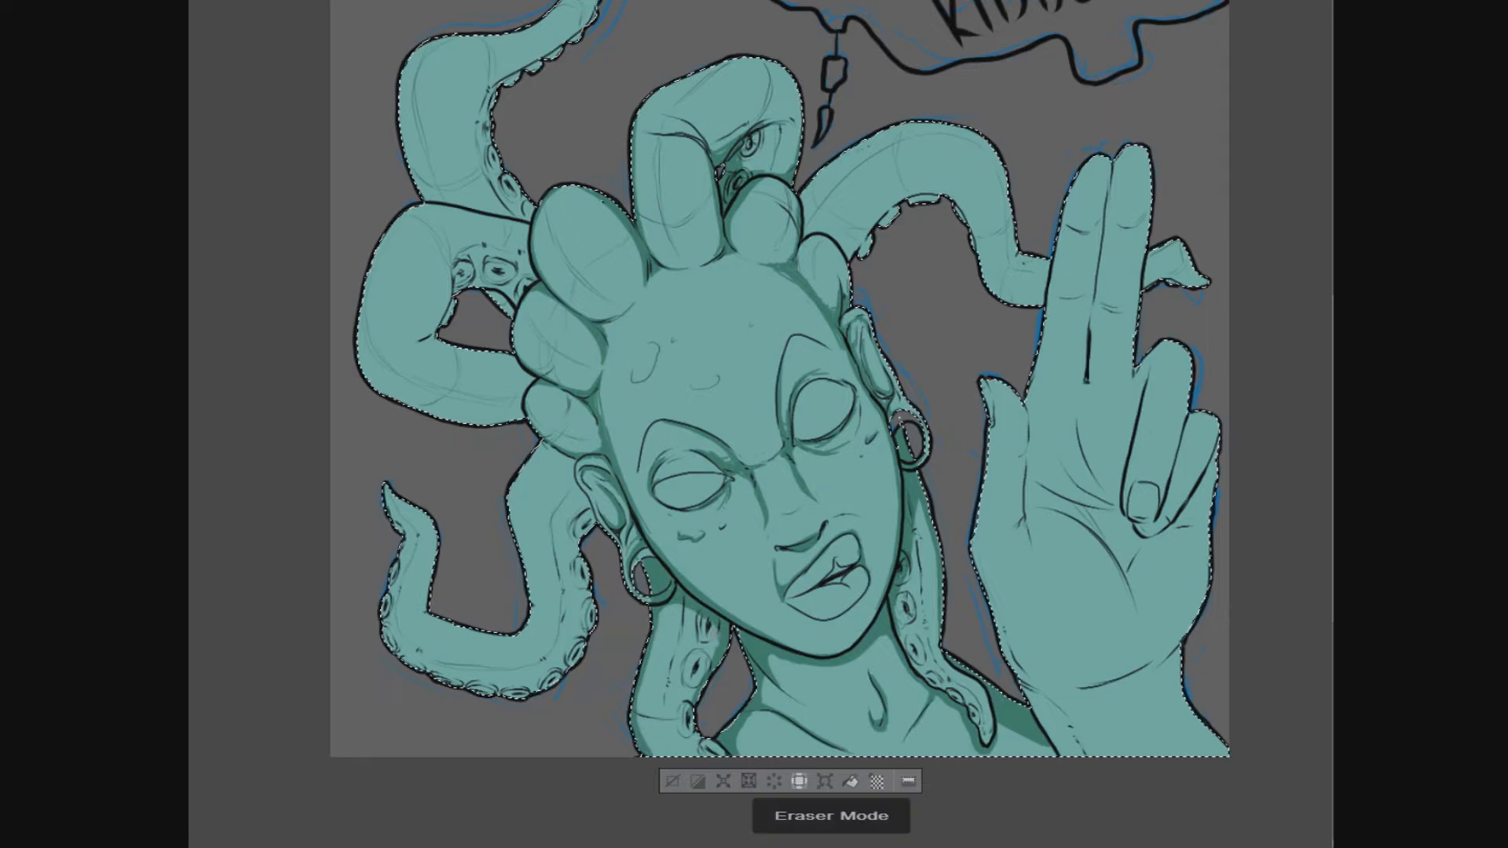
pyautogui.press('e')
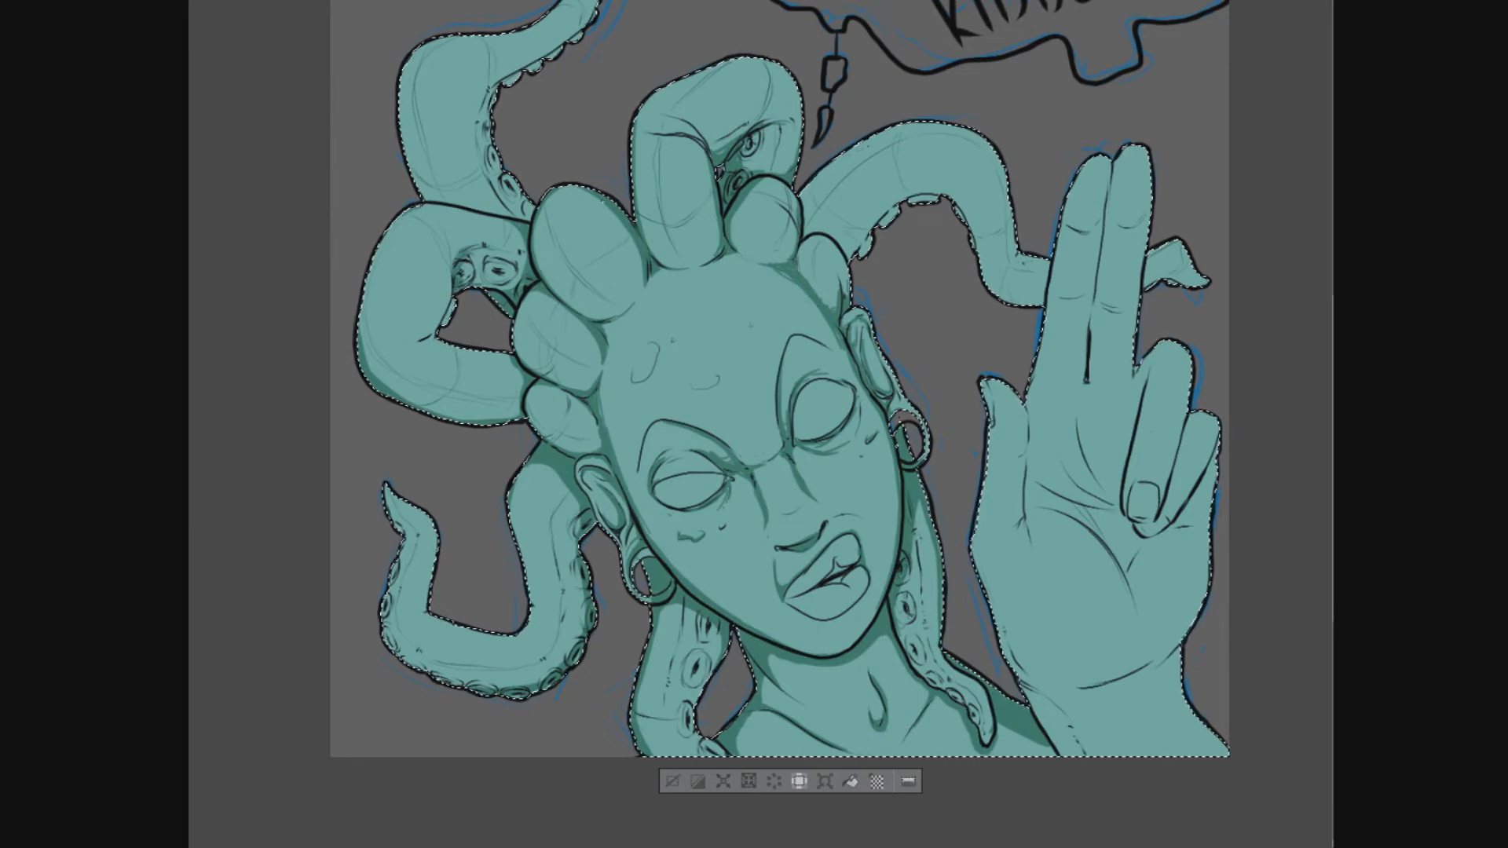
# - Shade the upper-left loc, the long right loc and the fingers, palm and wrist of the raised hand
pyautogui.moveTo(498, 199)
pyautogui.mouseDown()
pyautogui.moveTo(531, 218)
pyautogui.moveTo(481, 272)
pyautogui.mouseUp()
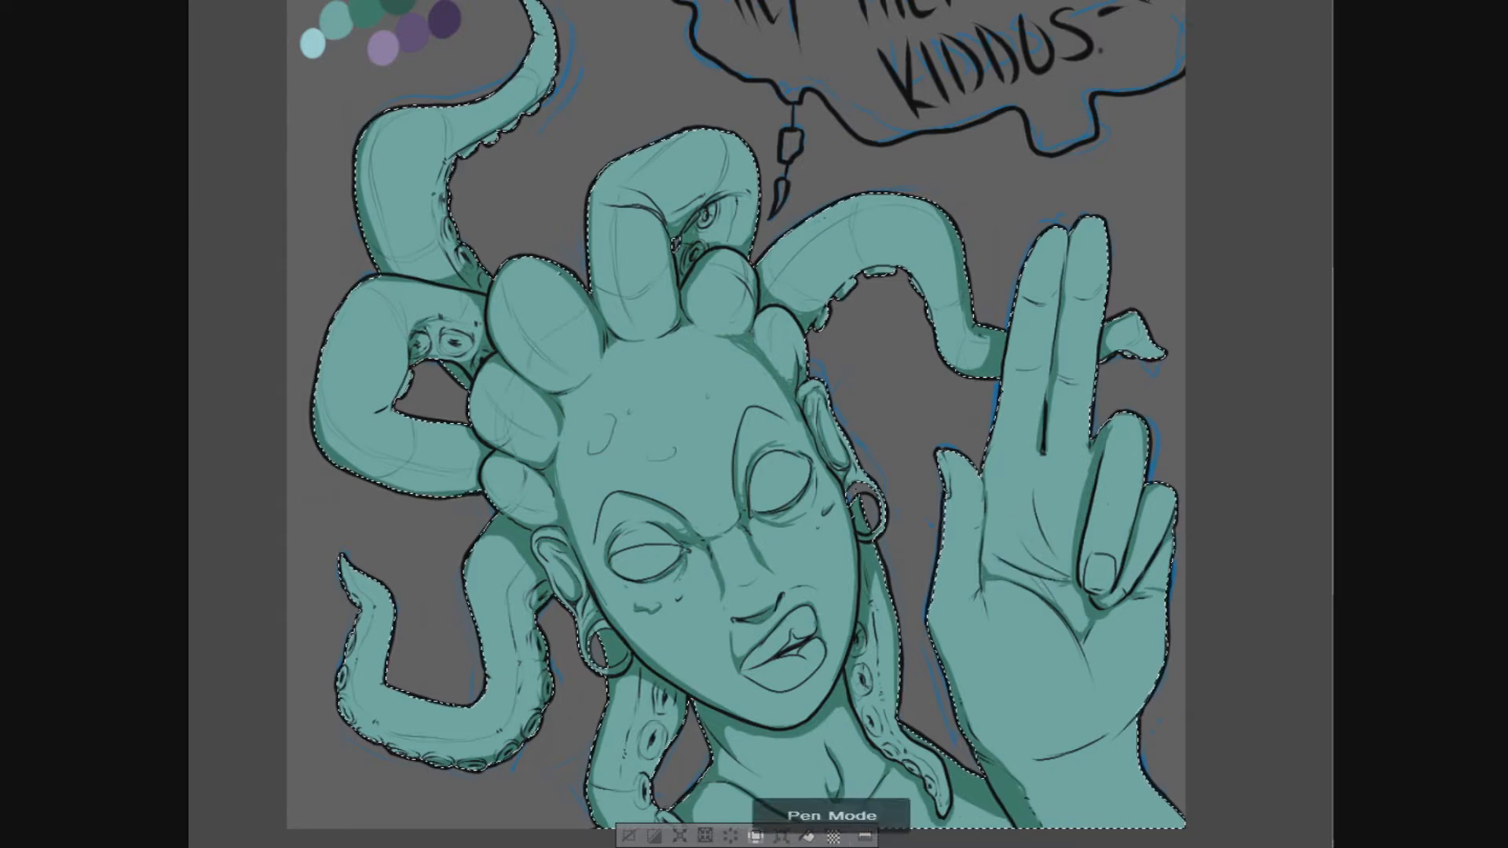
pyautogui.press('e')
pyautogui.moveTo(1038, 487); pyautogui.dragTo(1052, 495)
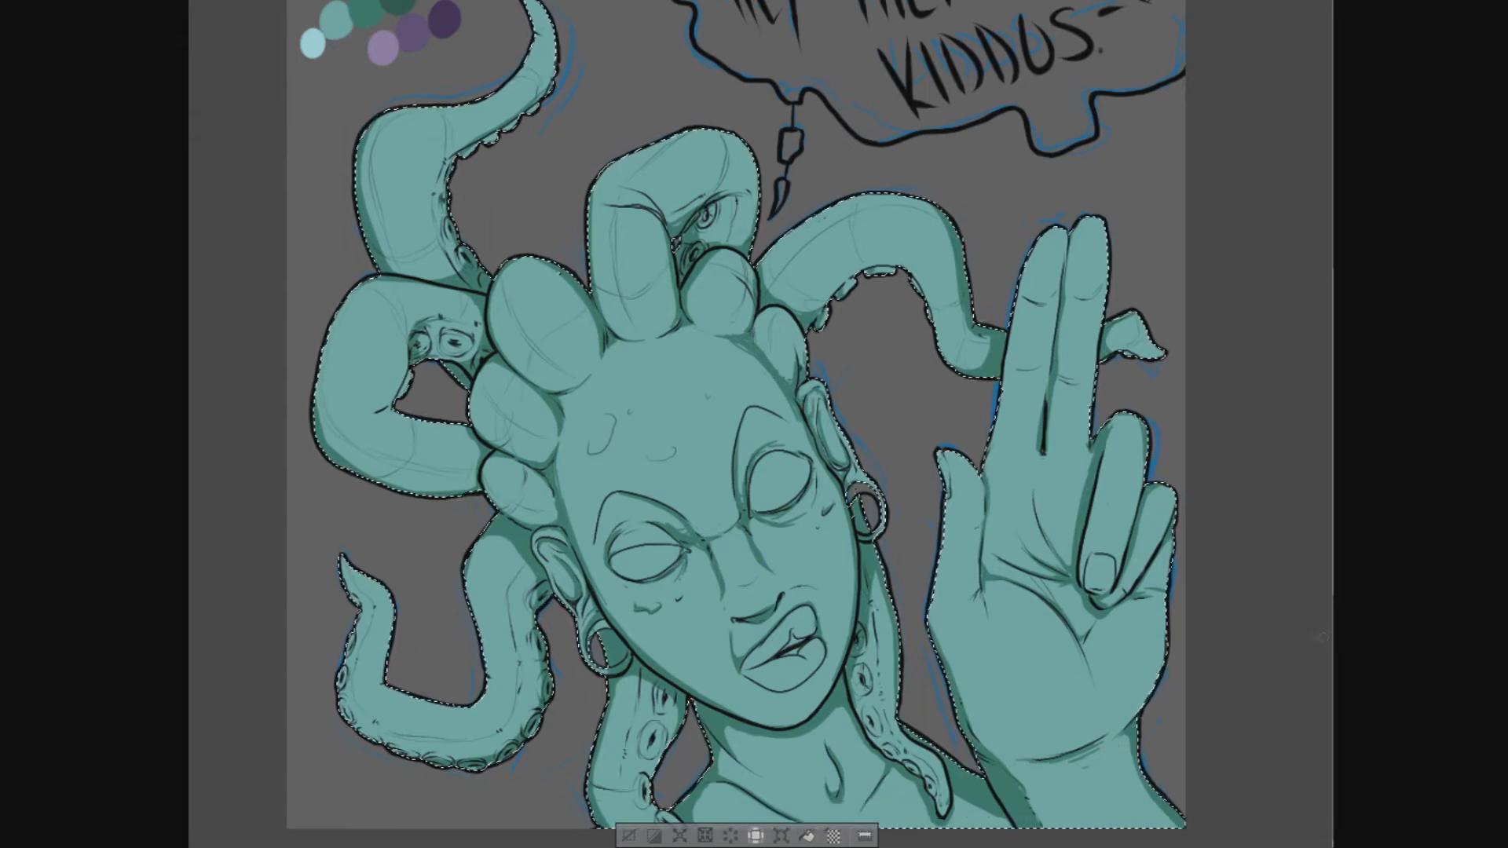
# - Add dark green shading to the forehead marks, the lips, the nose underside and below the right eye
pyautogui.moveTo(592, 453); pyautogui.dragTo(613, 429)
pyautogui.moveTo(654, 459); pyautogui.dragTo(674, 450)
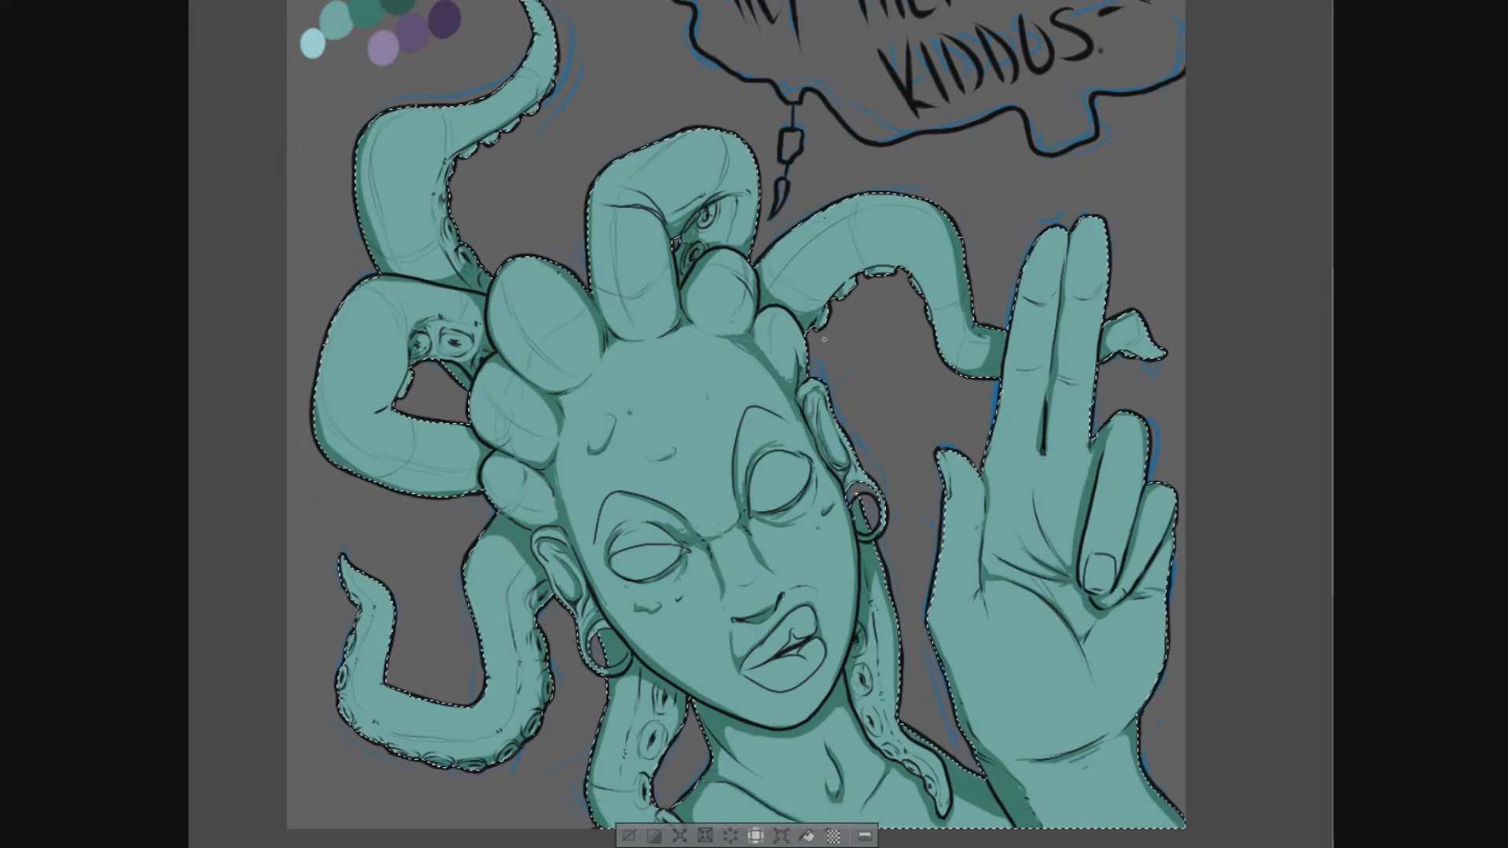
pyautogui.moveTo(815, 643); pyautogui.dragTo(759, 662)
pyautogui.moveTo(795, 640); pyautogui.dragTo(817, 632)
pyautogui.moveTo(778, 693)
pyautogui.mouseDown()
pyautogui.moveTo(800, 693)
pyautogui.moveTo(824, 662)
pyautogui.moveTo(782, 696)
pyautogui.moveTo(815, 678)
pyautogui.mouseUp()
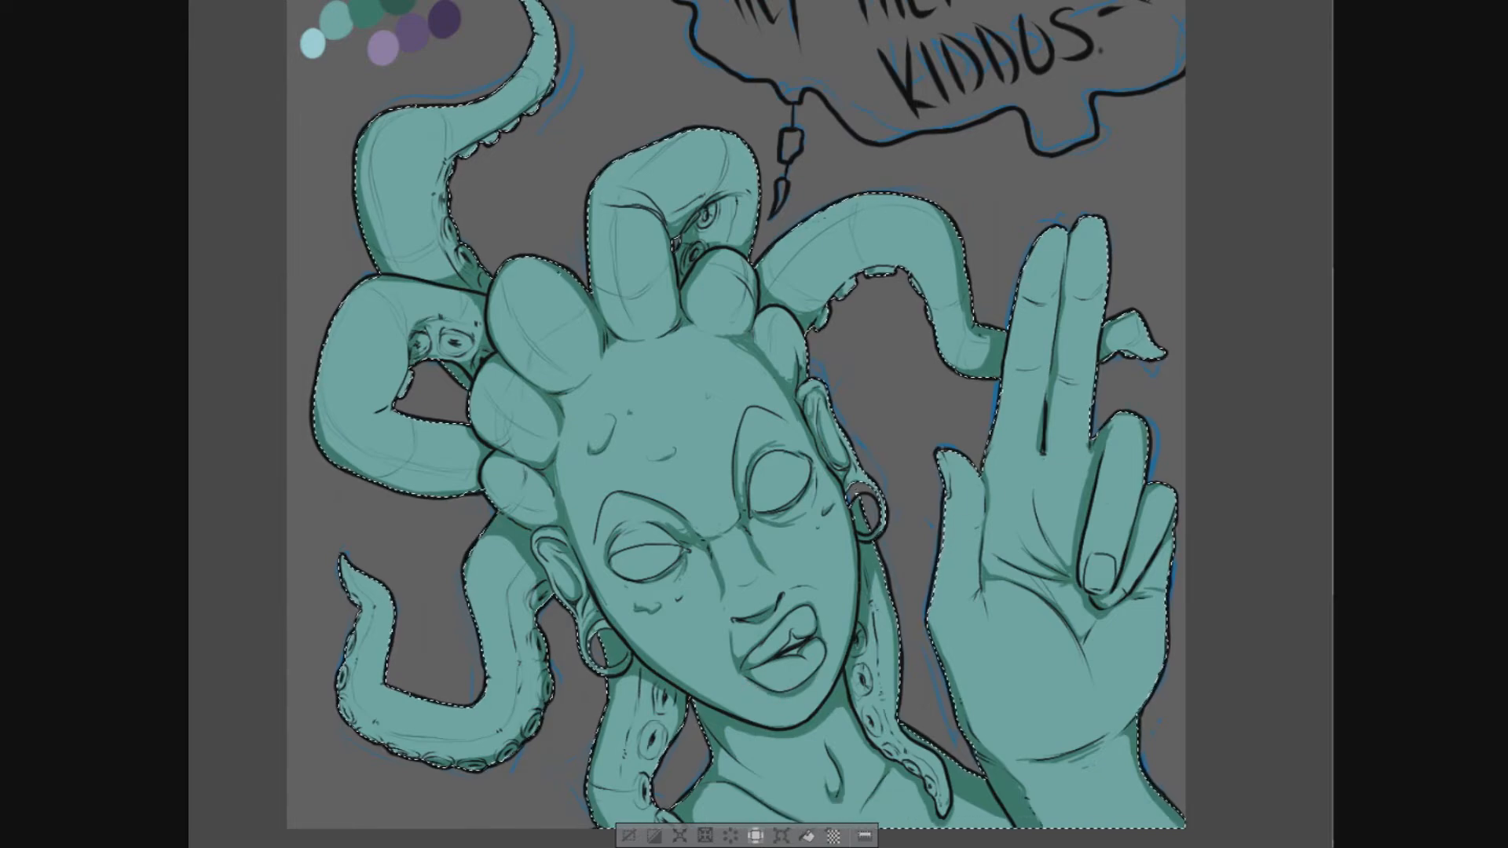
pyautogui.moveTo(777, 607)
pyautogui.mouseDown()
pyautogui.moveTo(806, 587)
pyautogui.moveTo(794, 597)
pyautogui.mouseUp()
pyautogui.moveTo(769, 531); pyautogui.dragTo(791, 529)
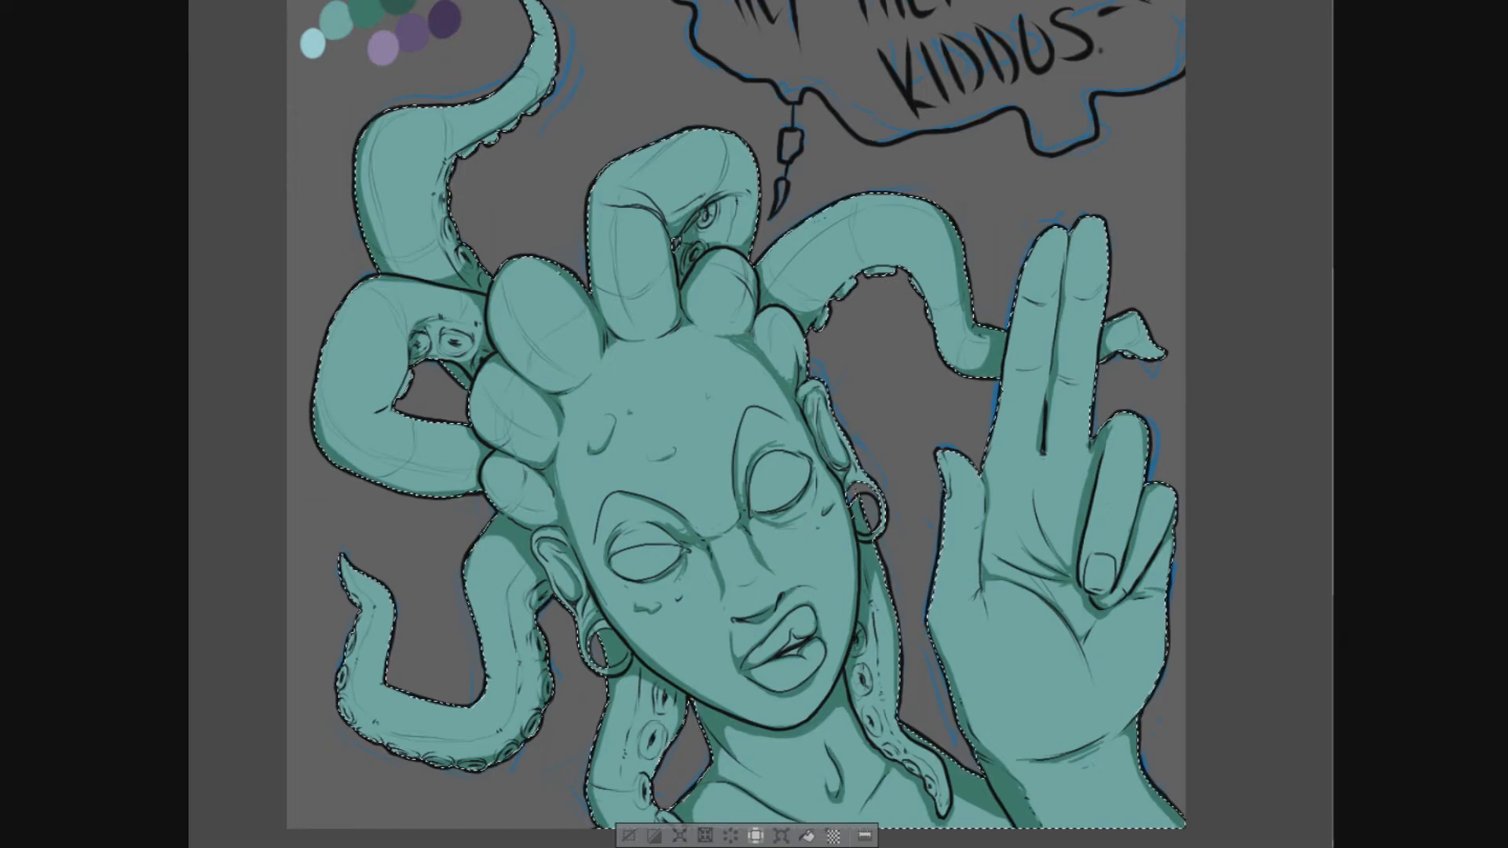
pyautogui.press('e')
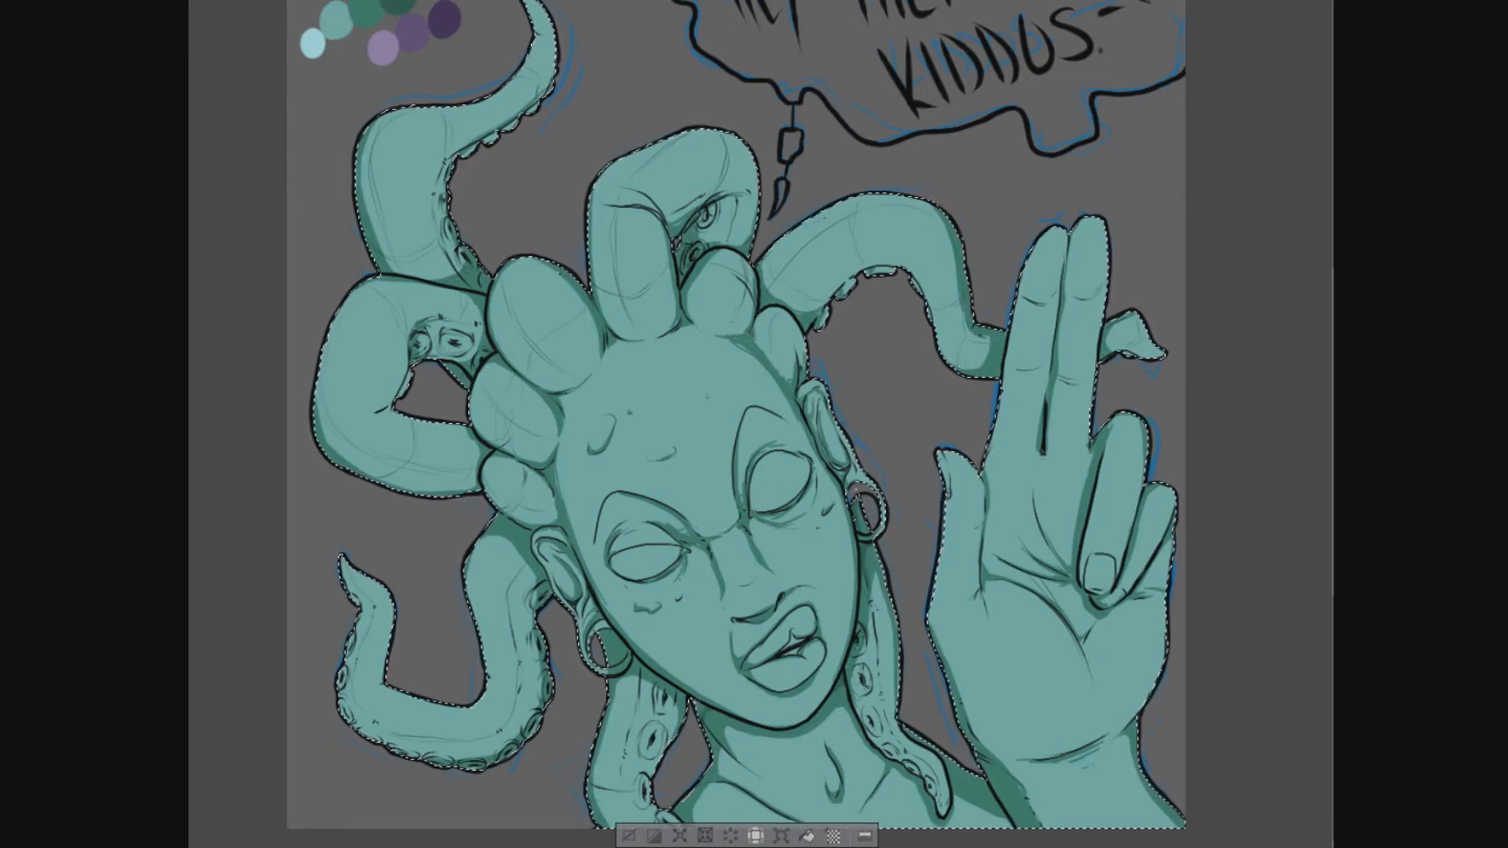
pyautogui.press('e')
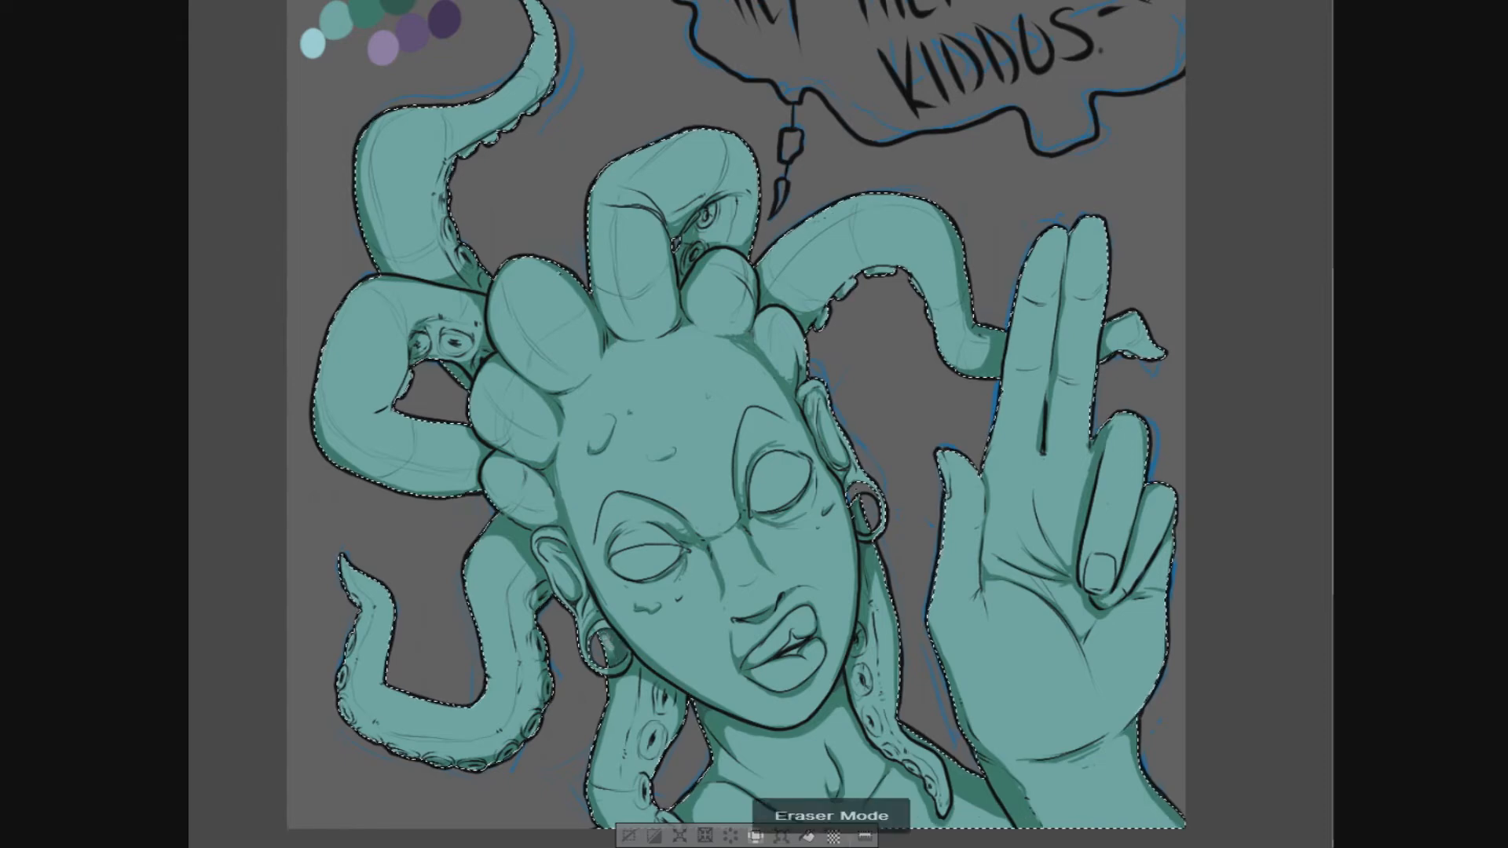
# - Paint light teal highlights on the nose and on the palm, fingers and thumb of the raised hand
pyautogui.press('e')
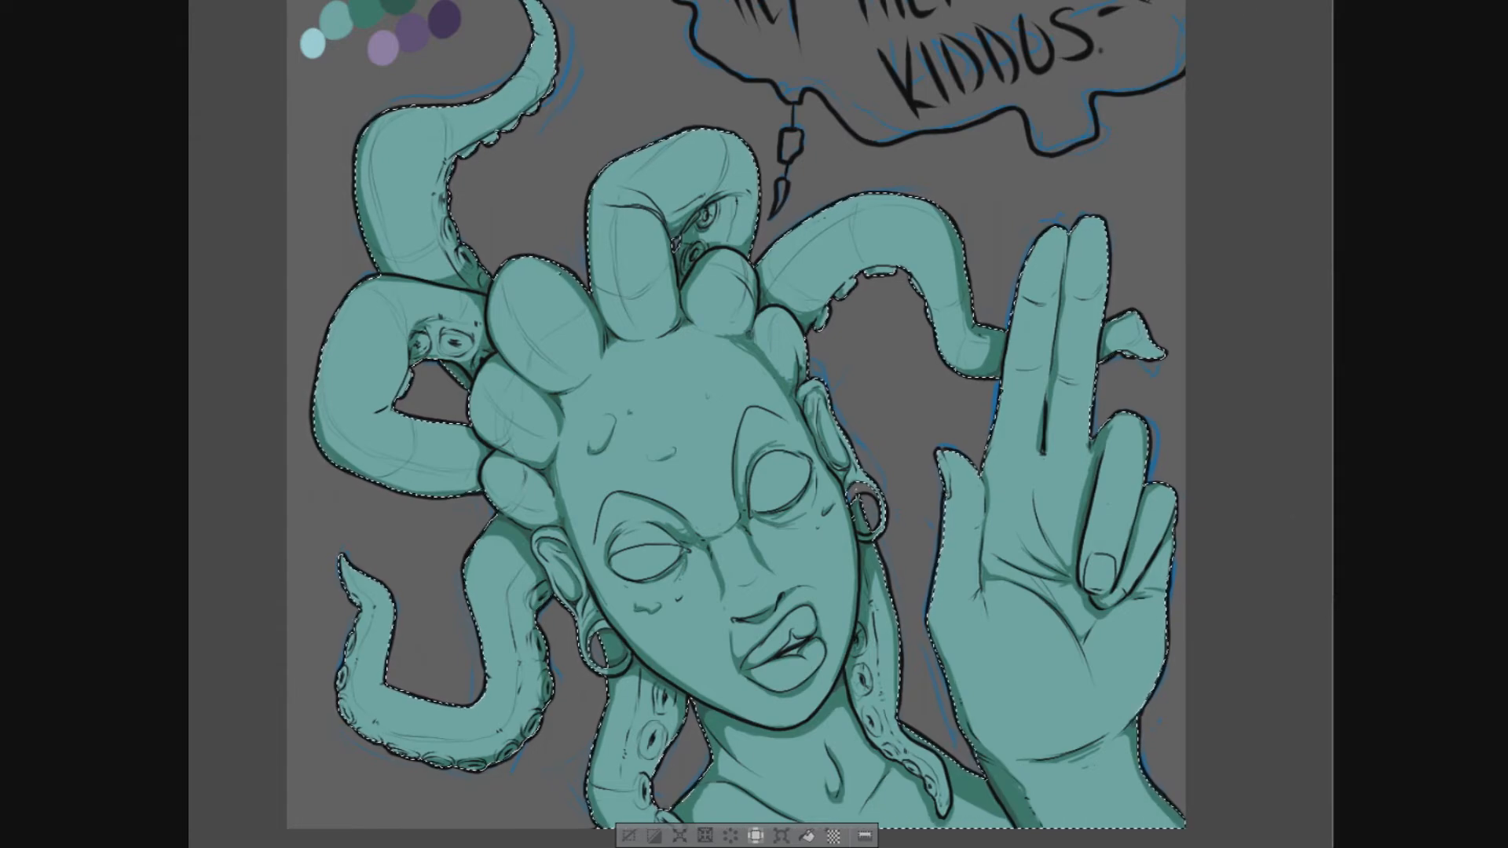
pyautogui.moveTo(739, 536)
pyautogui.mouseDown()
pyautogui.moveTo(744, 494)
pyautogui.moveTo(760, 533)
pyautogui.mouseUp()
pyautogui.moveTo(776, 540); pyautogui.dragTo(772, 558)
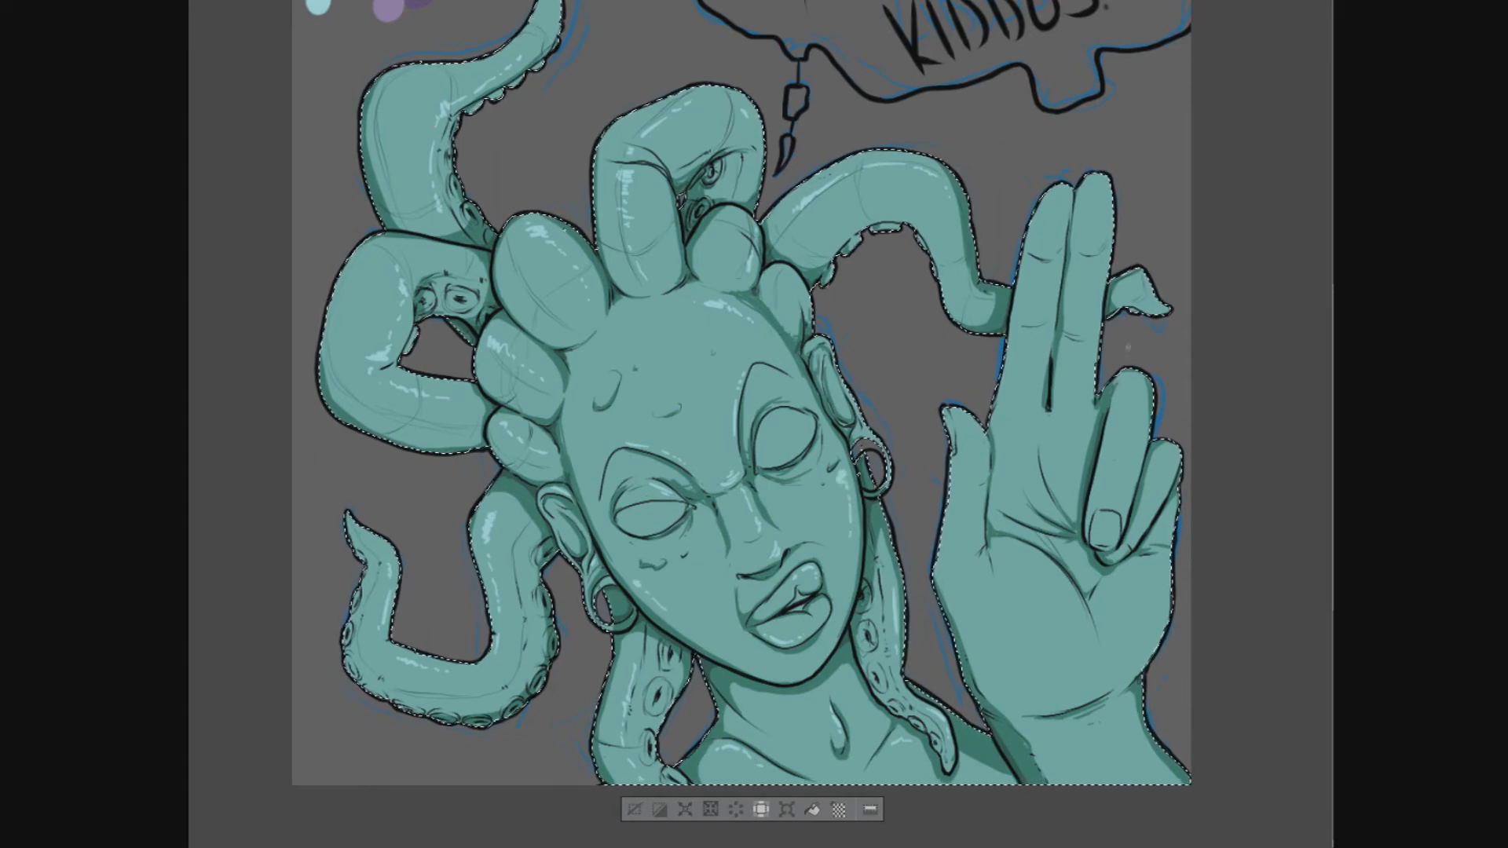
pyautogui.moveTo(1042, 570); pyautogui.dragTo(1065, 589)
pyautogui.moveTo(1073, 602); pyautogui.dragTo(1089, 658)
pyautogui.moveTo(1072, 417)
pyautogui.mouseDown()
pyautogui.moveTo(1087, 427)
pyautogui.moveTo(1036, 418)
pyautogui.moveTo(976, 465)
pyautogui.mouseUp()
pyautogui.moveTo(952, 514); pyautogui.dragTo(947, 549)
pyautogui.scroll(2, 826, 513)
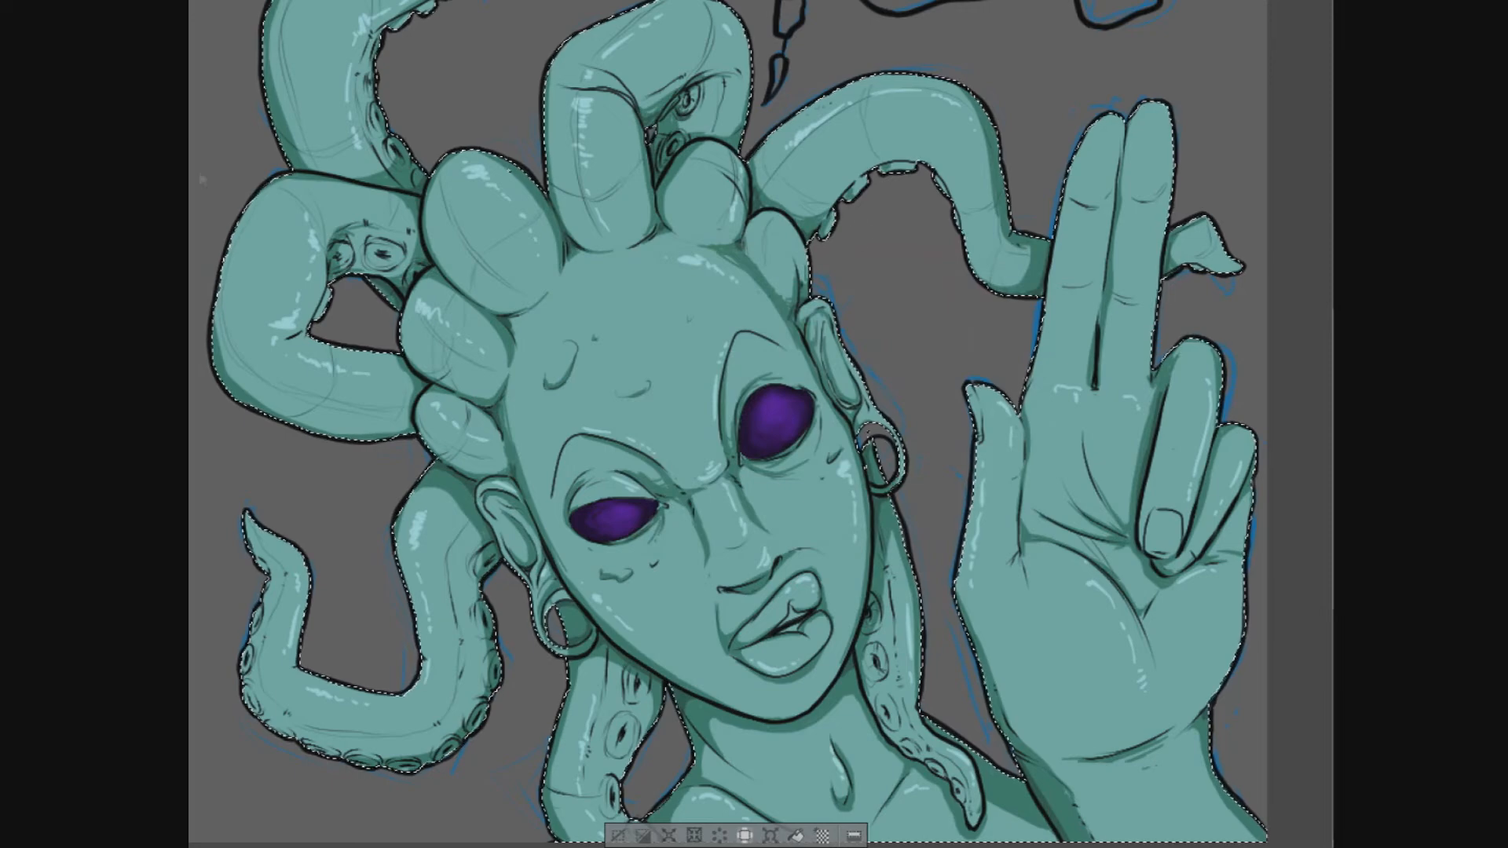
# - Add white glints to both purple eyes and colour the gap between the lips pink with cream teeth
pyautogui.moveTo(771, 397); pyautogui.dragTo(782, 401)
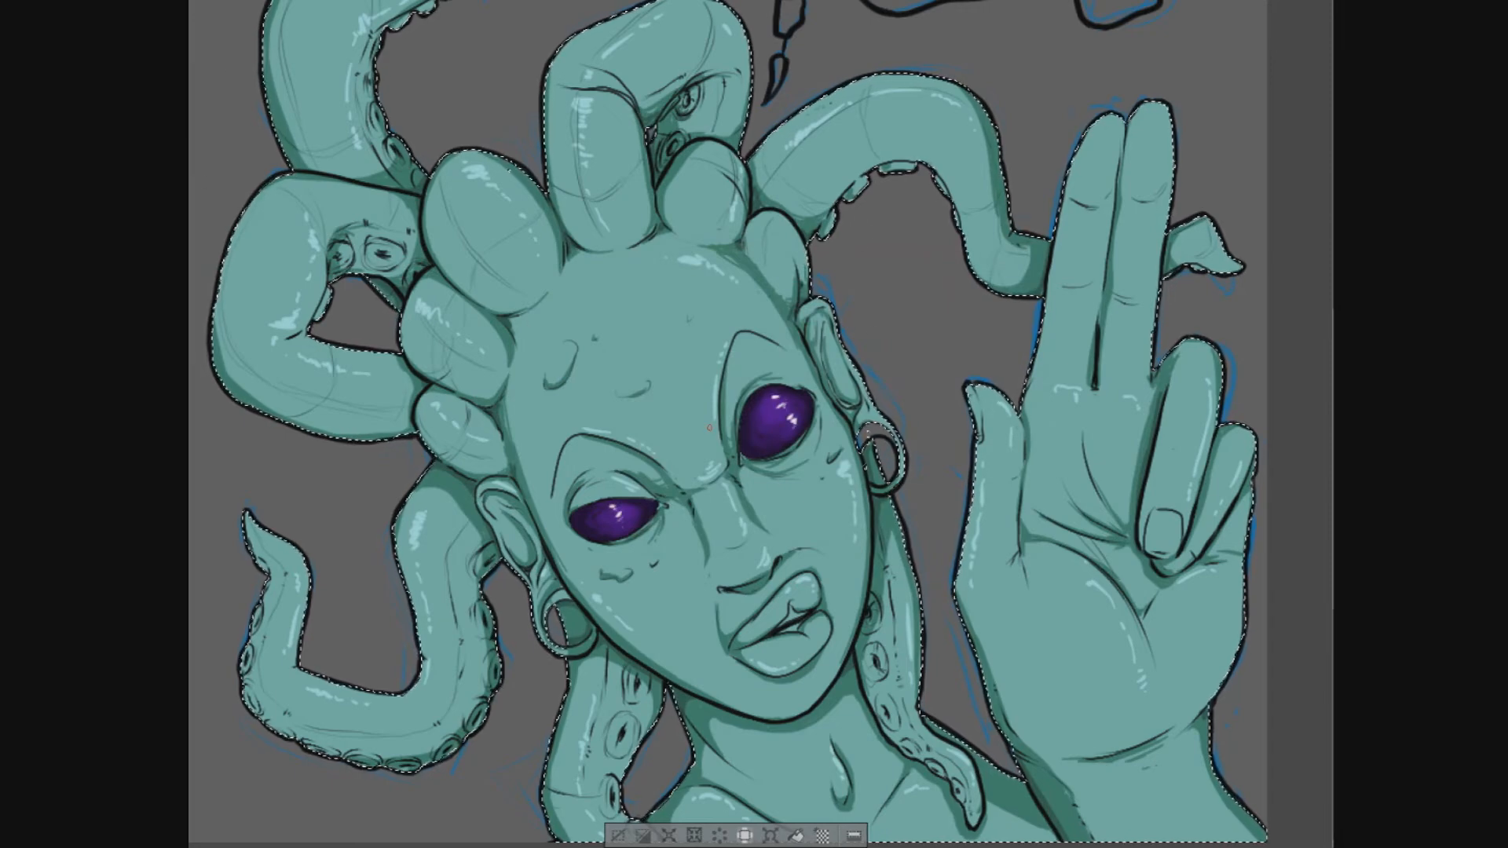
pyautogui.moveTo(746, 329); pyautogui.dragTo(721, 549)
pyautogui.moveTo(746, 628); pyautogui.dragTo(727, 338)
pyautogui.moveTo(747, 537); pyautogui.dragTo(752, 550)
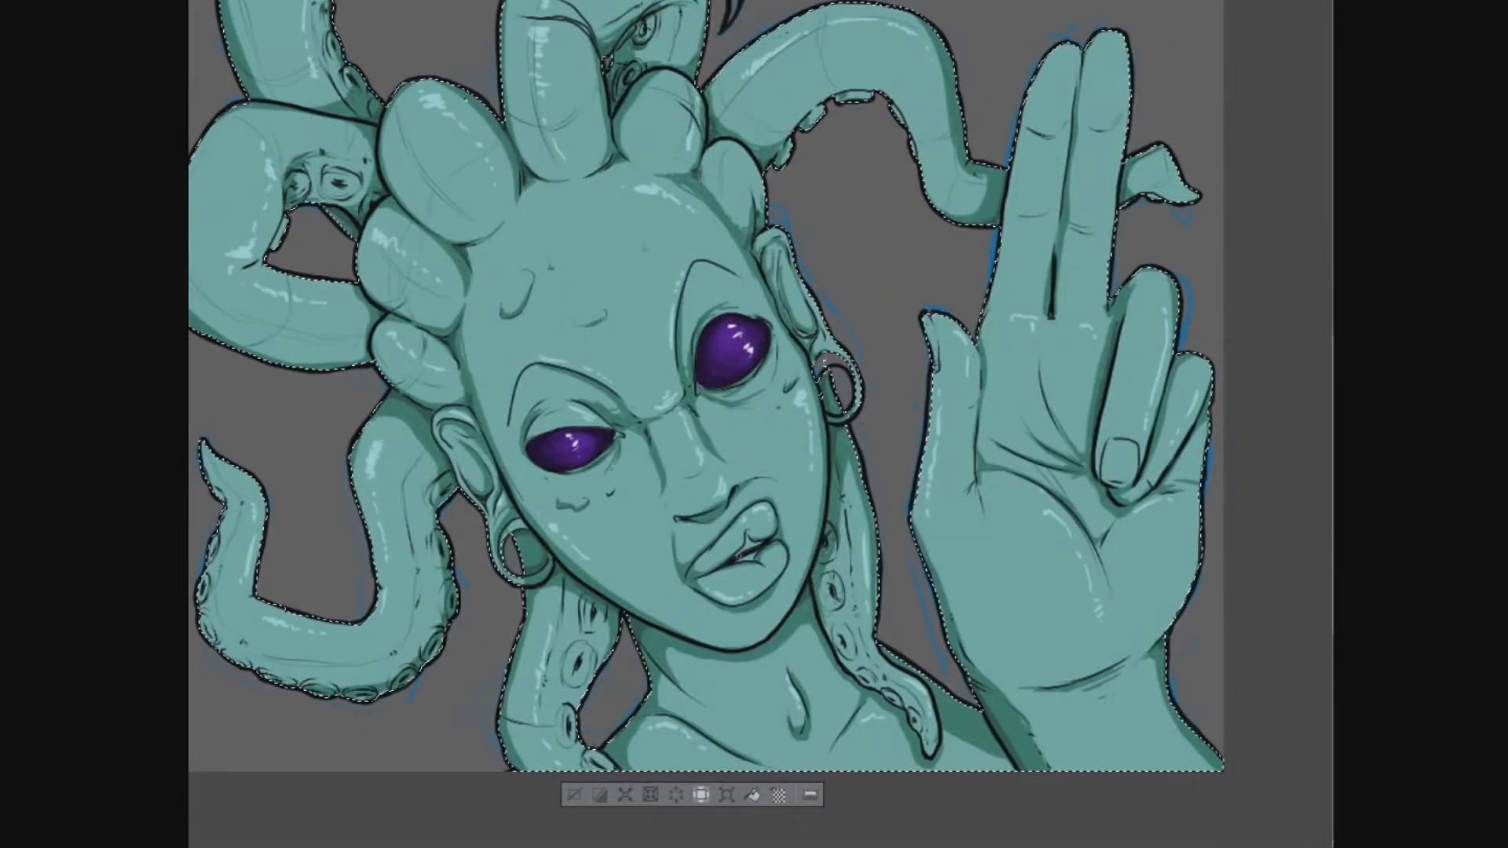
pyautogui.moveTo(747, 329); pyautogui.dragTo(717, 280)
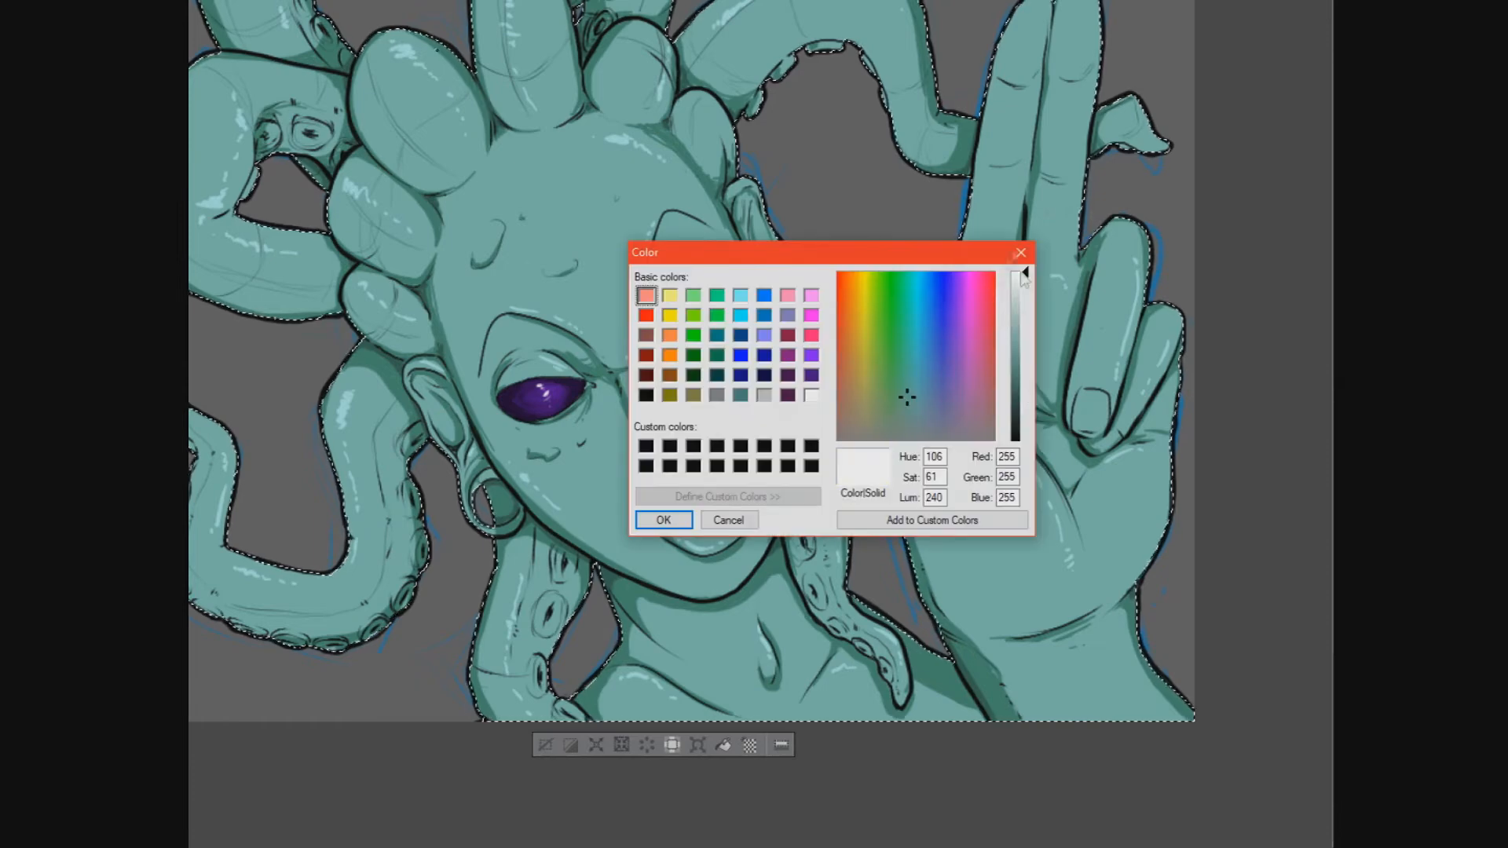
pyautogui.moveTo(708, 511); pyautogui.dragTo(726, 504)
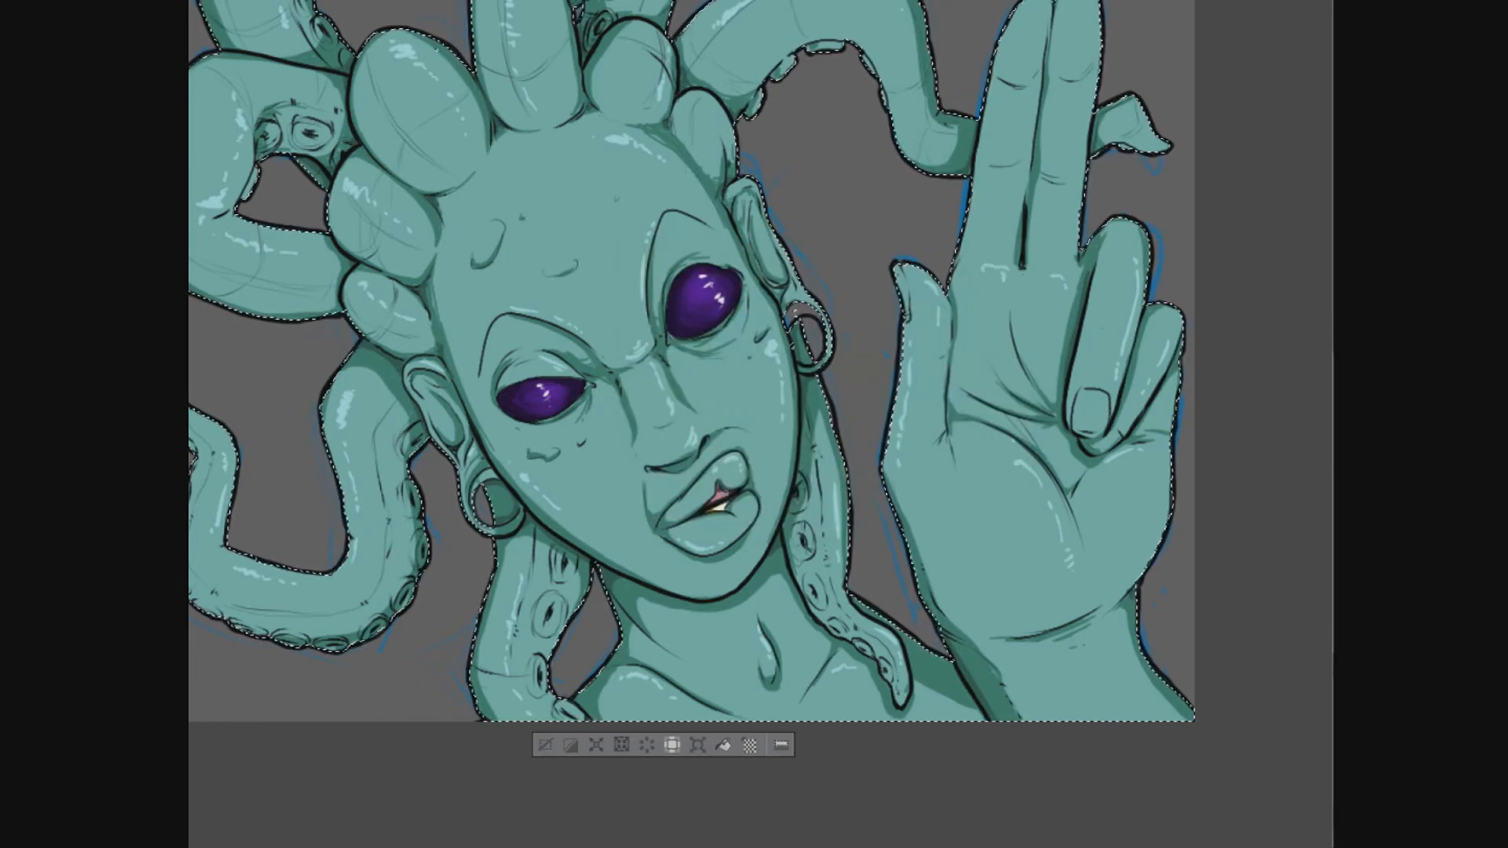
# - Choose a dark grey and paint the inner bands of both earlobe rings with it
pyautogui.scroll(-1, 920, 306)
pyautogui.scroll(-2, 921, 306)
pyautogui.moveTo(921, 306); pyautogui.dragTo(1214, 259)
pyautogui.scroll(4, 1115, 323)
pyautogui.scroll(2, 1119, 365)
pyautogui.click(648, 394)
pyautogui.moveTo(1023, 433); pyautogui.dragTo(1023, 414)
pyautogui.click(664, 520)
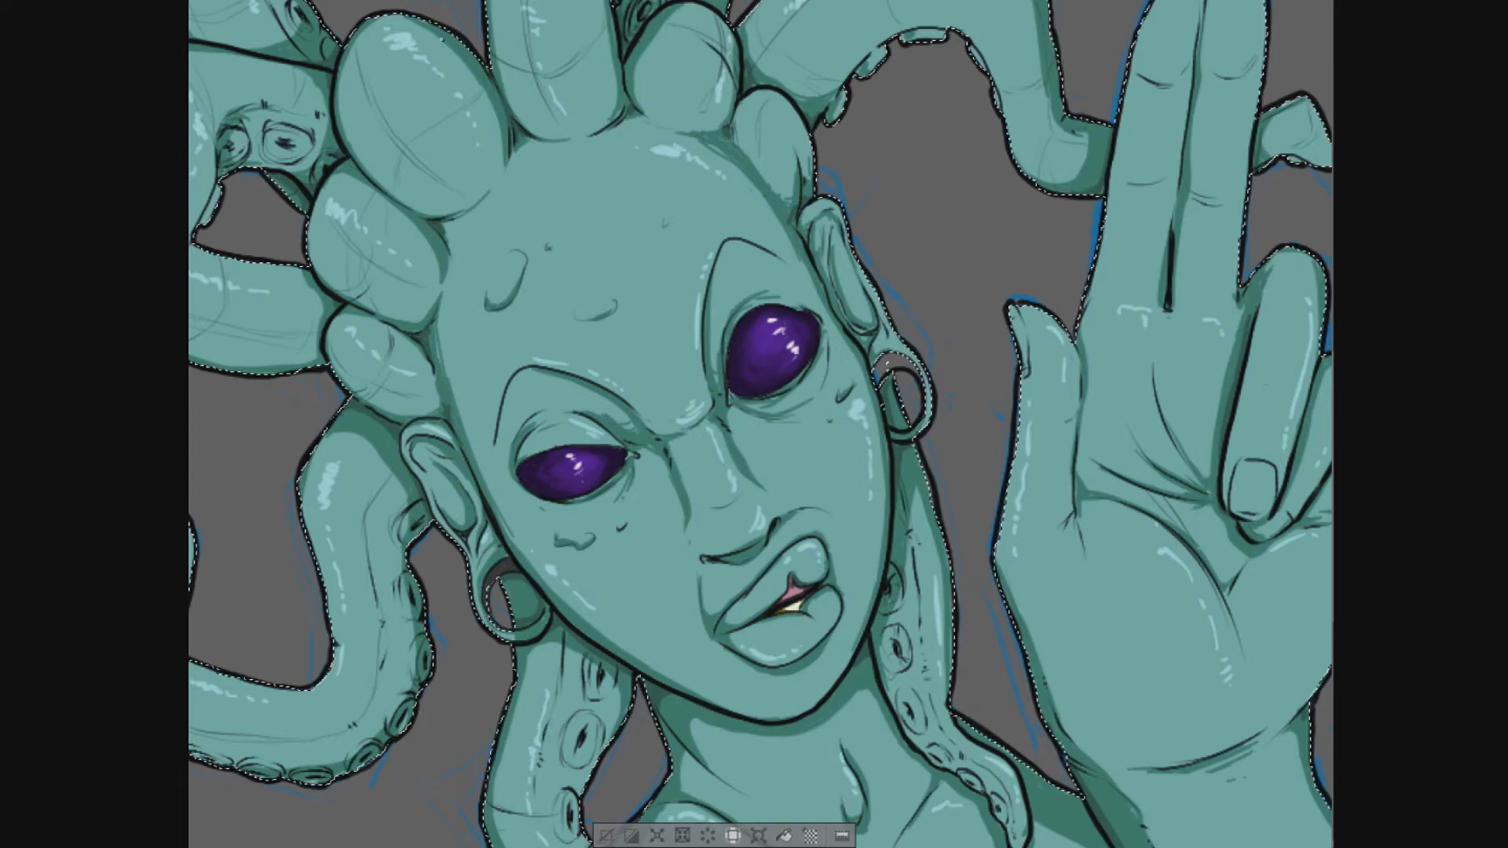
pyautogui.hotkey('ctrl', 'd')
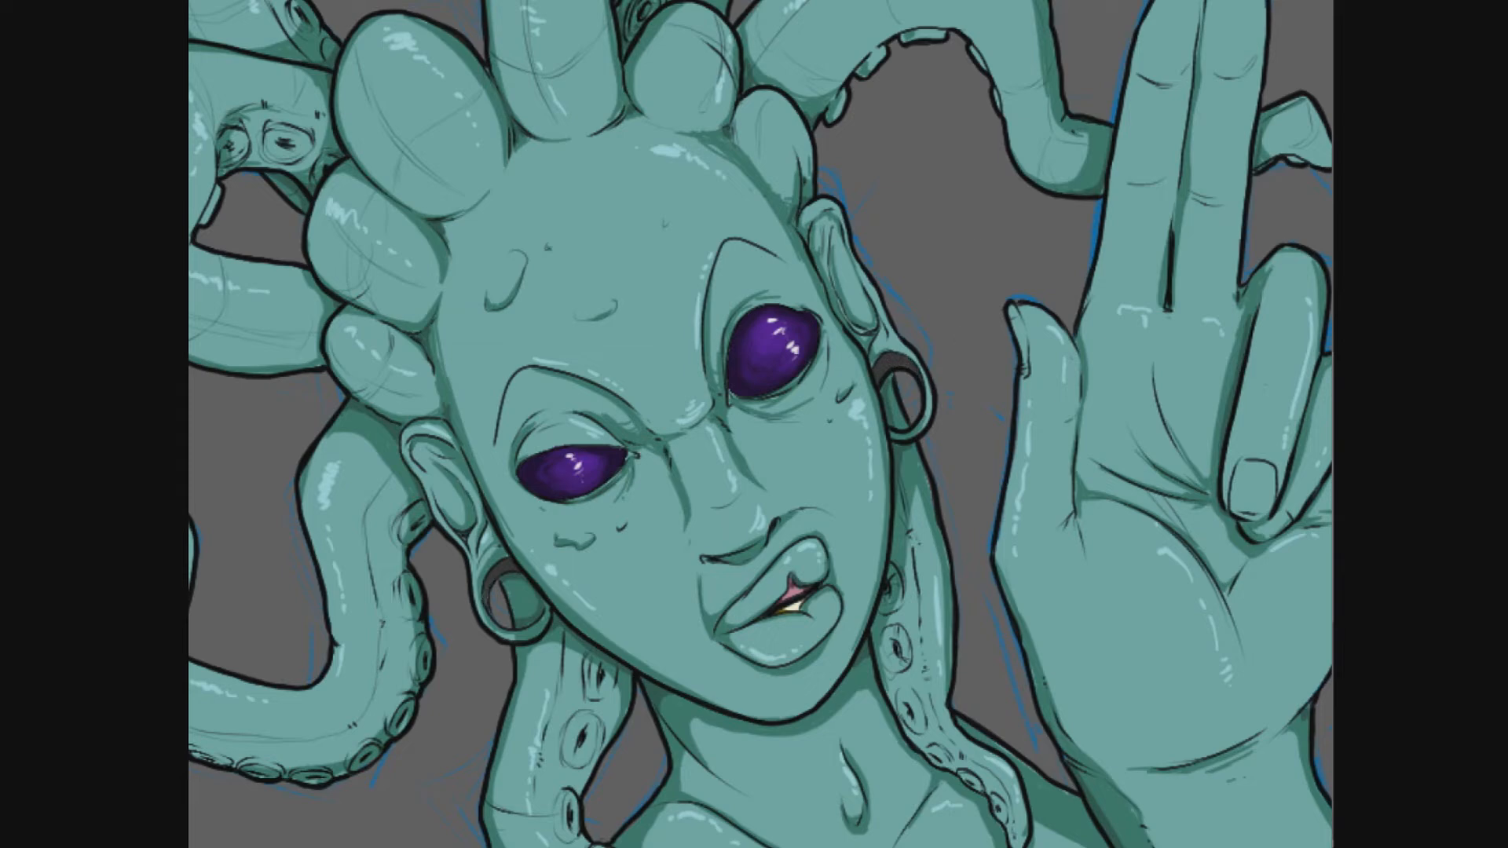
pyautogui.press('Escape')
pyautogui.scroll(-4, 1029, 240)
pyautogui.moveTo(1010, 269); pyautogui.dragTo(960, 451)
pyautogui.scroll(3, 881, 310)
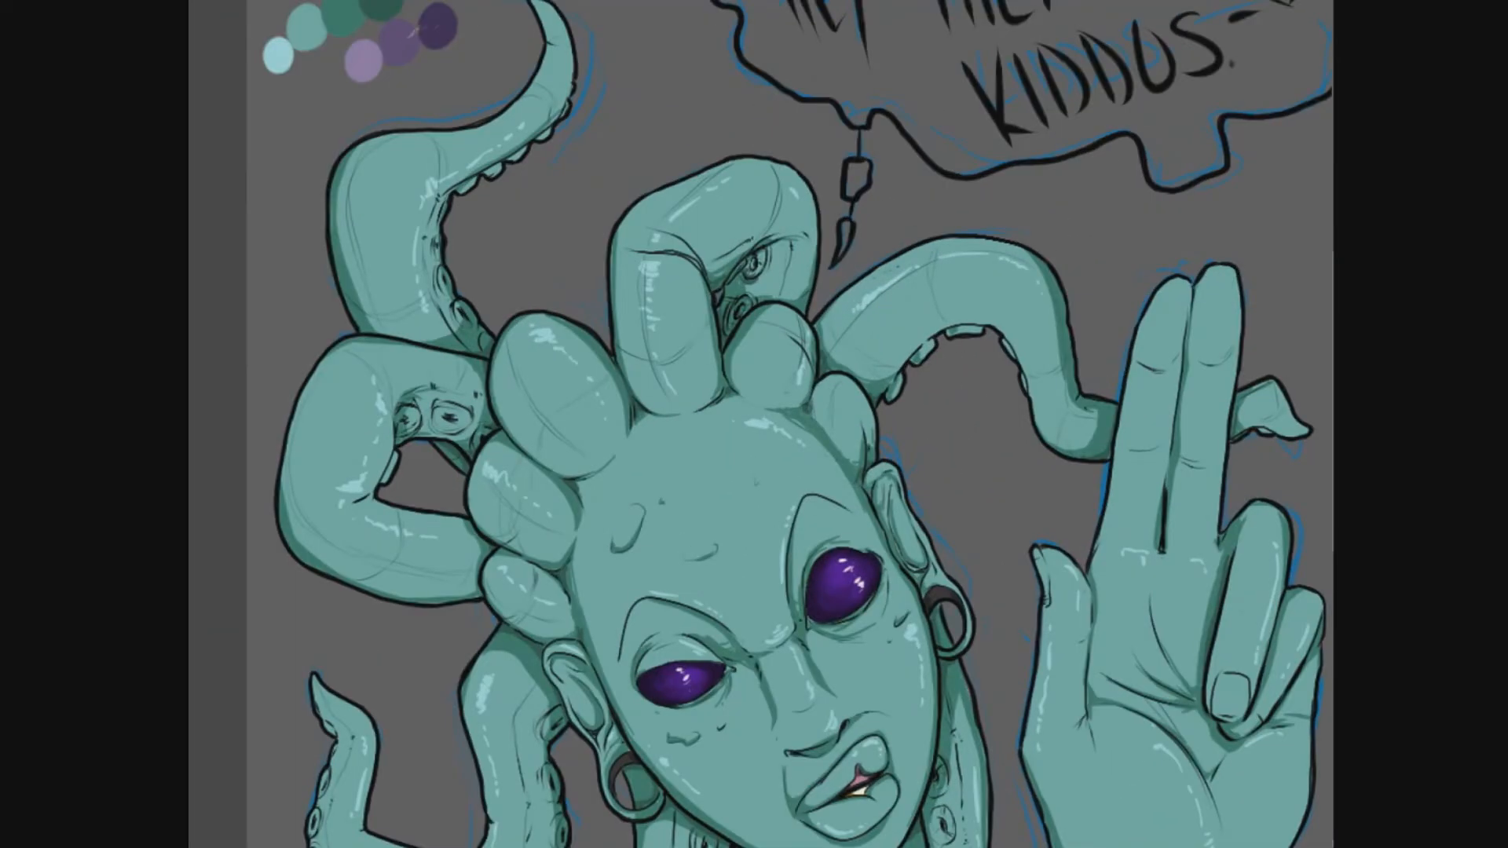
pyautogui.hotkey('ctrl', 'shift', 'd')
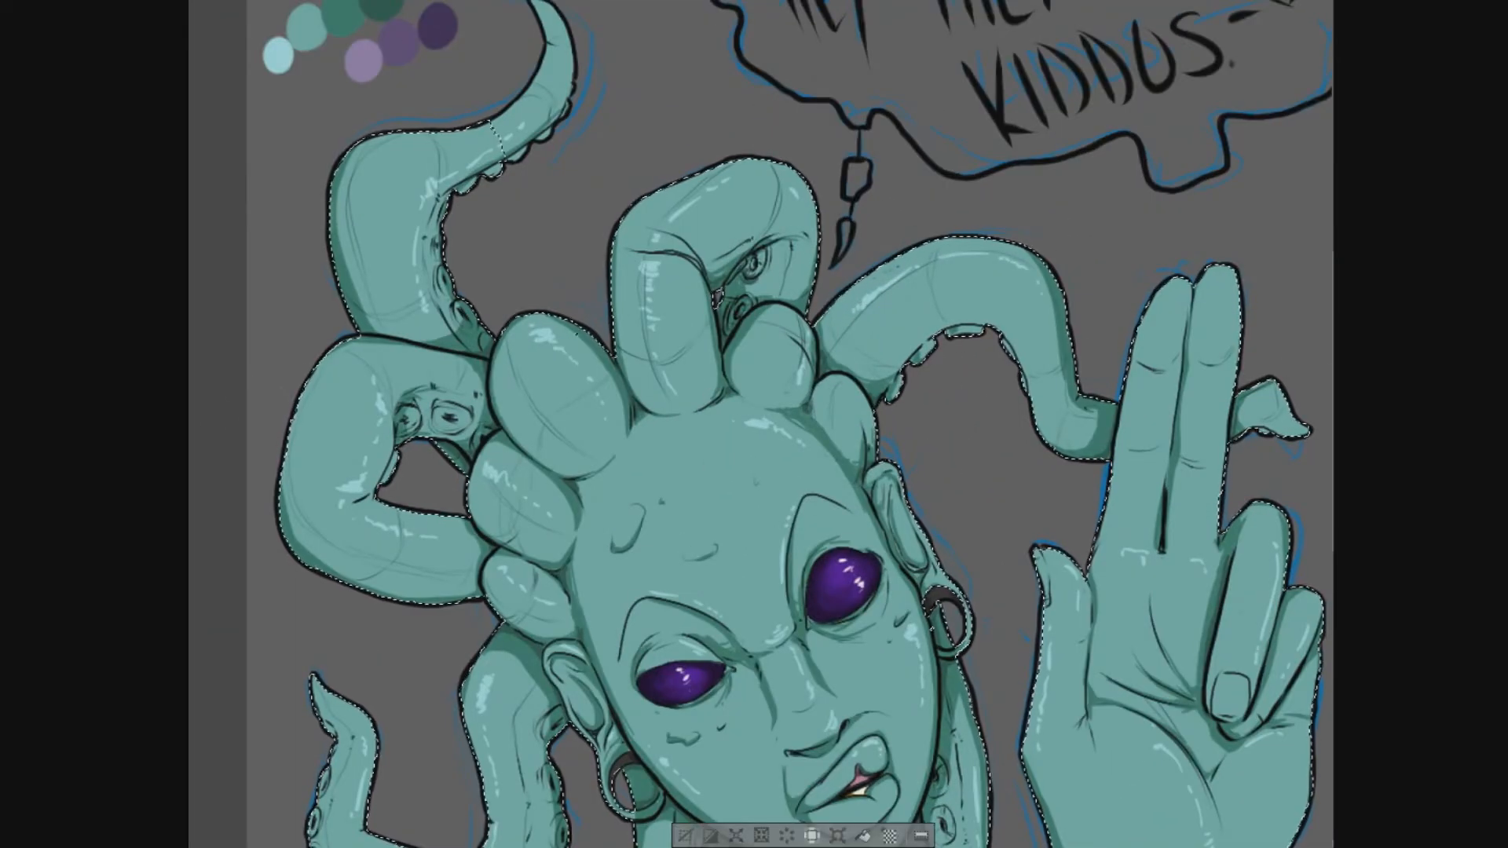
pyautogui.moveTo(785, 393); pyautogui.dragTo(850, 494)
pyautogui.click(625, 198)
pyautogui.hotkey('ctrl', 'z')
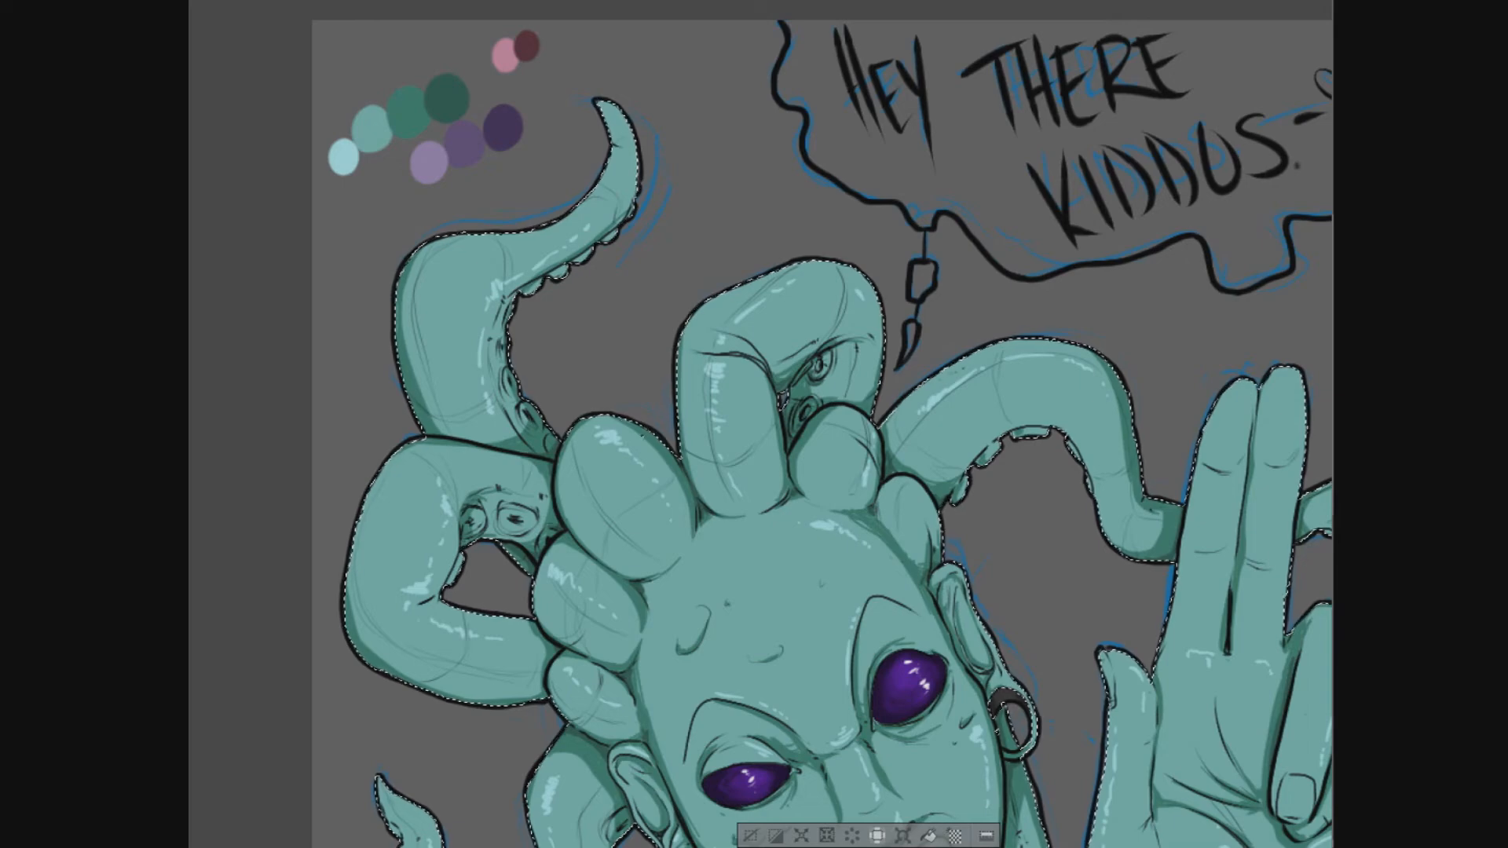
# - Colour the upper-left loc dusty purple from a ragged boundary near its base up to its tip
pyautogui.moveTo(416, 410); pyautogui.dragTo(519, 408)
pyautogui.moveTo(451, 428); pyautogui.dragTo(519, 417)
pyautogui.moveTo(534, 244)
pyautogui.mouseDown()
pyautogui.moveTo(428, 372)
pyautogui.moveTo(486, 393)
pyautogui.moveTo(616, 94)
pyautogui.mouseUp()
pyautogui.moveTo(426, 425); pyautogui.dragTo(516, 426)
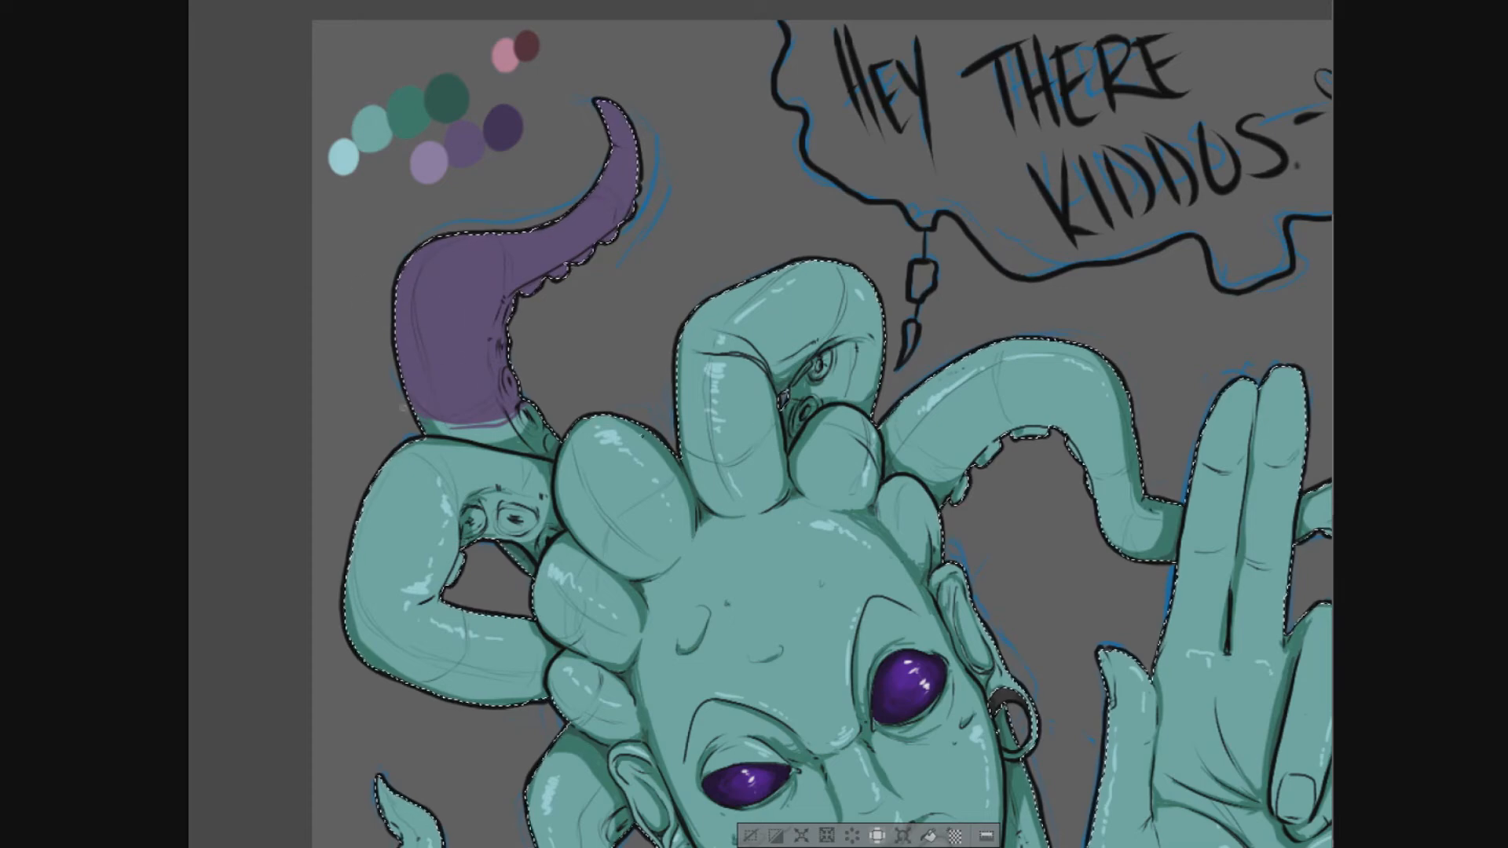
# - Outline a purple boundary across the looped left loc and fill its suckered end section with purple
pyautogui.moveTo(539, 323); pyautogui.dragTo(590, 192)
pyautogui.moveTo(453, 318)
pyautogui.mouseDown()
pyautogui.moveTo(512, 422)
pyautogui.moveTo(502, 391)
pyautogui.moveTo(548, 406)
pyautogui.mouseUp()
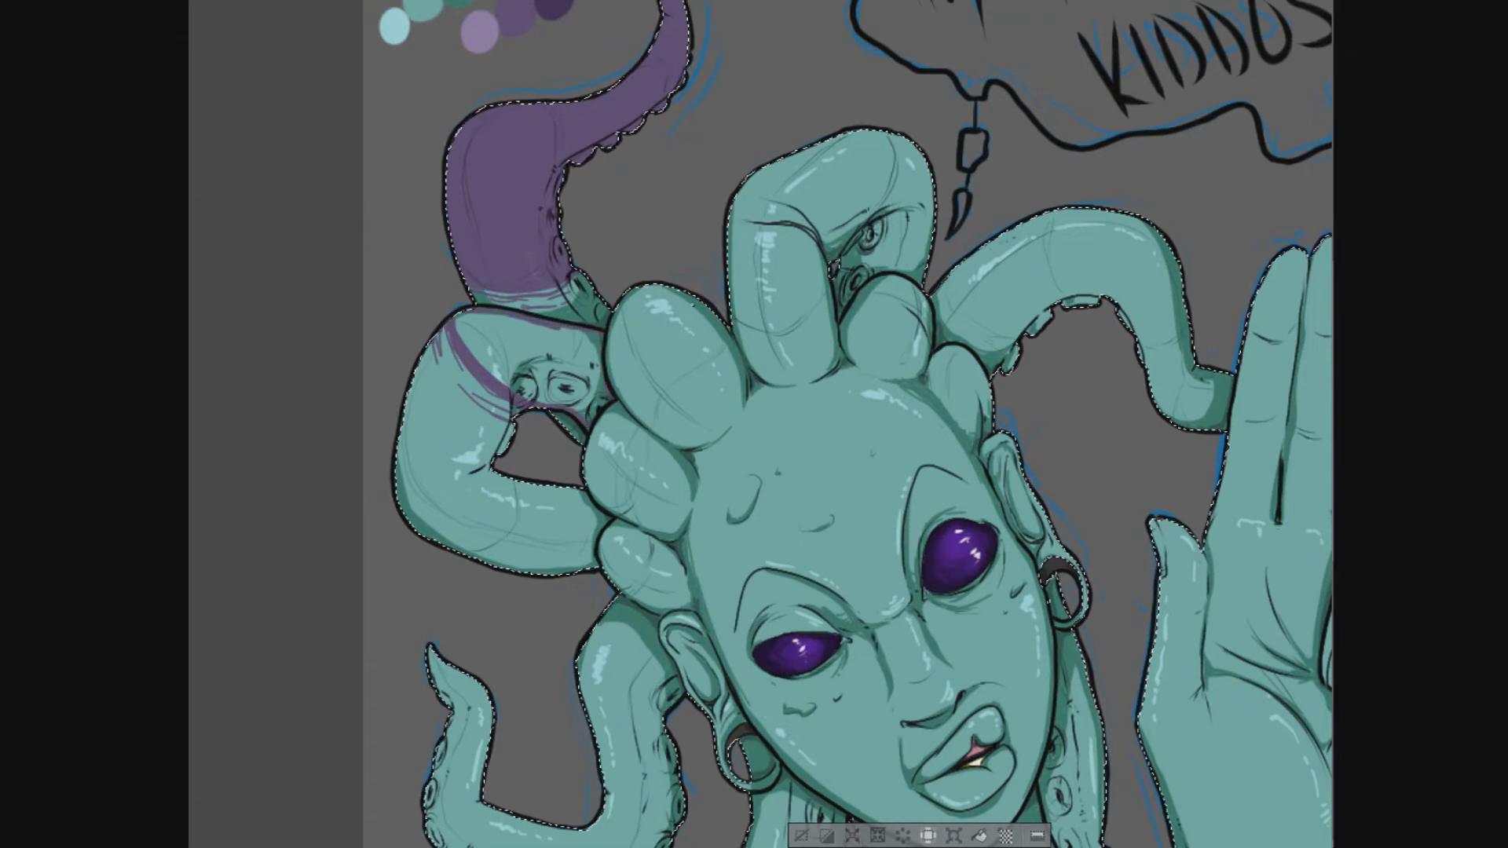
pyautogui.click(506, 353)
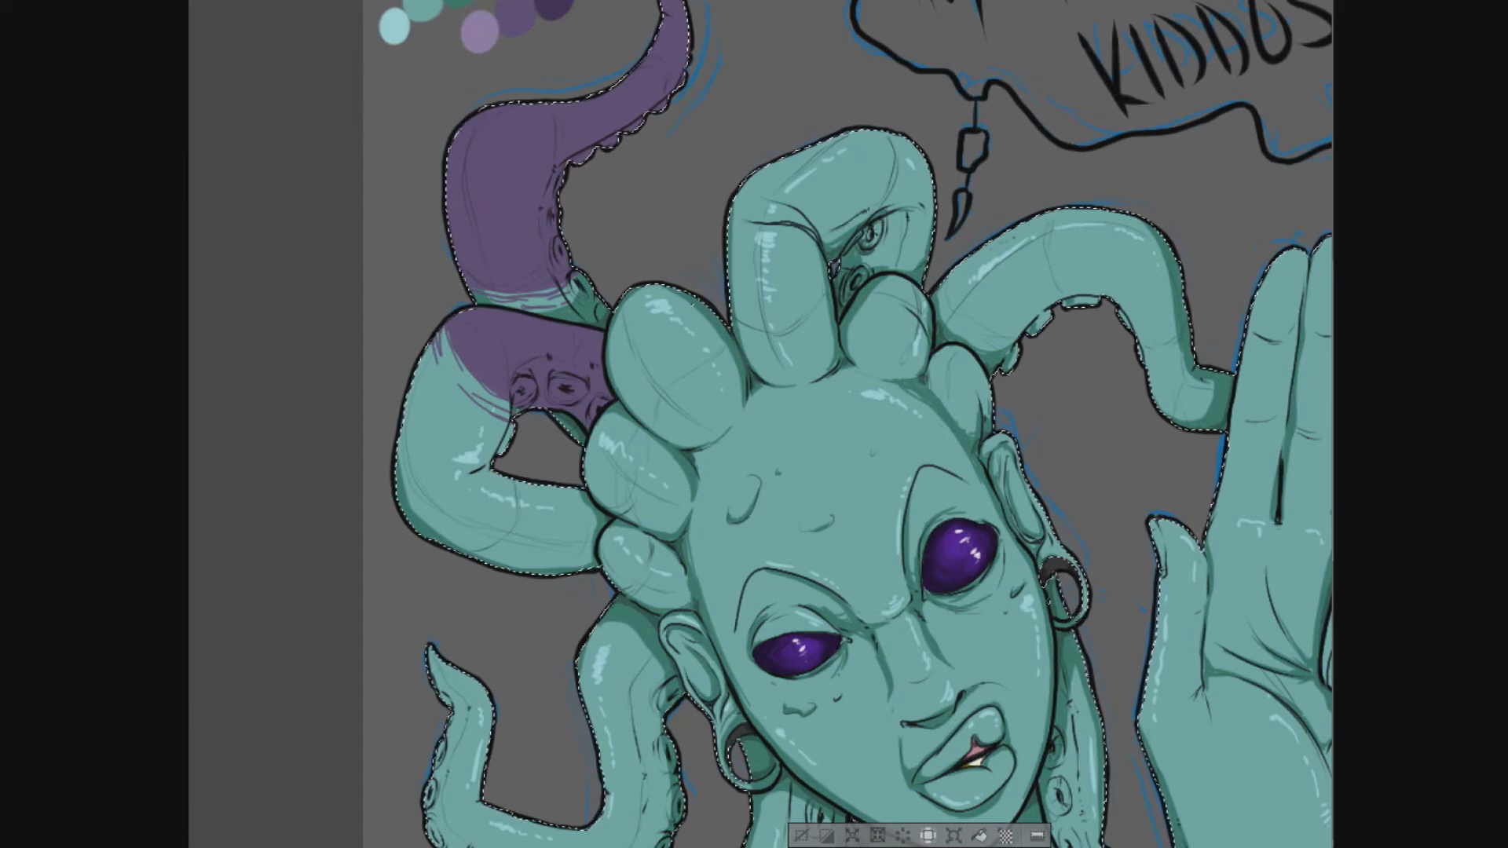
# - Draw a ragged purple boundary across the long right loc and fill from there to the tip behind the fingers
pyautogui.moveTo(516, 316); pyautogui.dragTo(481, 206)
pyautogui.moveTo(902, 345); pyautogui.dragTo(624, 353)
pyautogui.moveTo(766, 109); pyautogui.dragTo(785, 191)
pyautogui.hotkey('ctrl', 'z')
pyautogui.moveTo(766, 109); pyautogui.dragTo(792, 194)
pyautogui.hotkey('ctrl', 'z')
pyautogui.hotkey('ctrl', 'z')
pyautogui.moveTo(775, 109); pyautogui.dragTo(784, 192)
pyautogui.moveTo(766, 109)
pyautogui.mouseDown()
pyautogui.moveTo(758, 168)
pyautogui.moveTo(764, 135)
pyautogui.moveTo(778, 190)
pyautogui.mouseUp()
pyautogui.moveTo(775, 110); pyautogui.dragTo(784, 193)
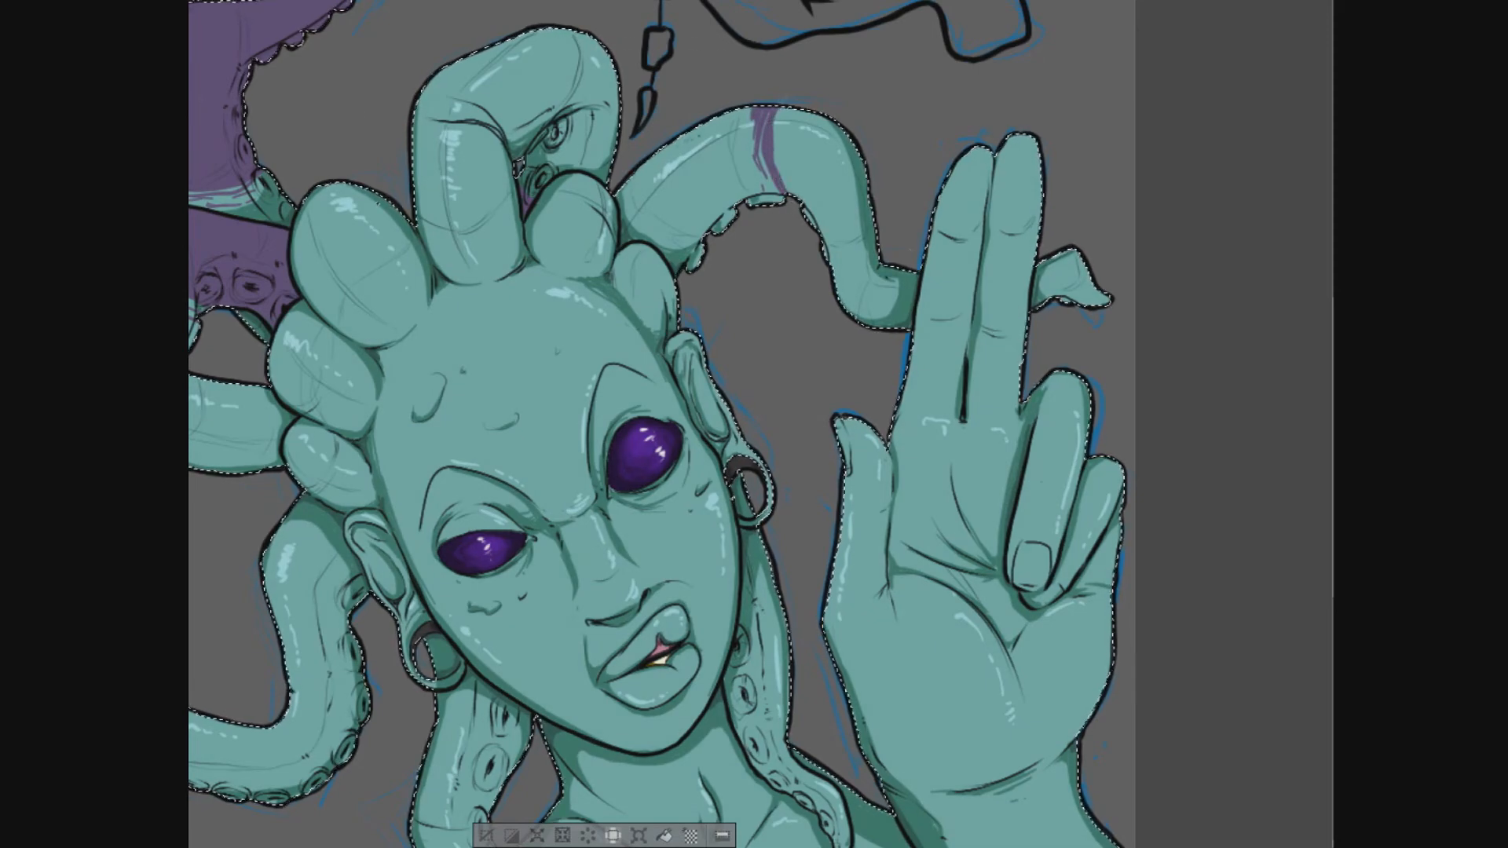
pyautogui.click(829, 188)
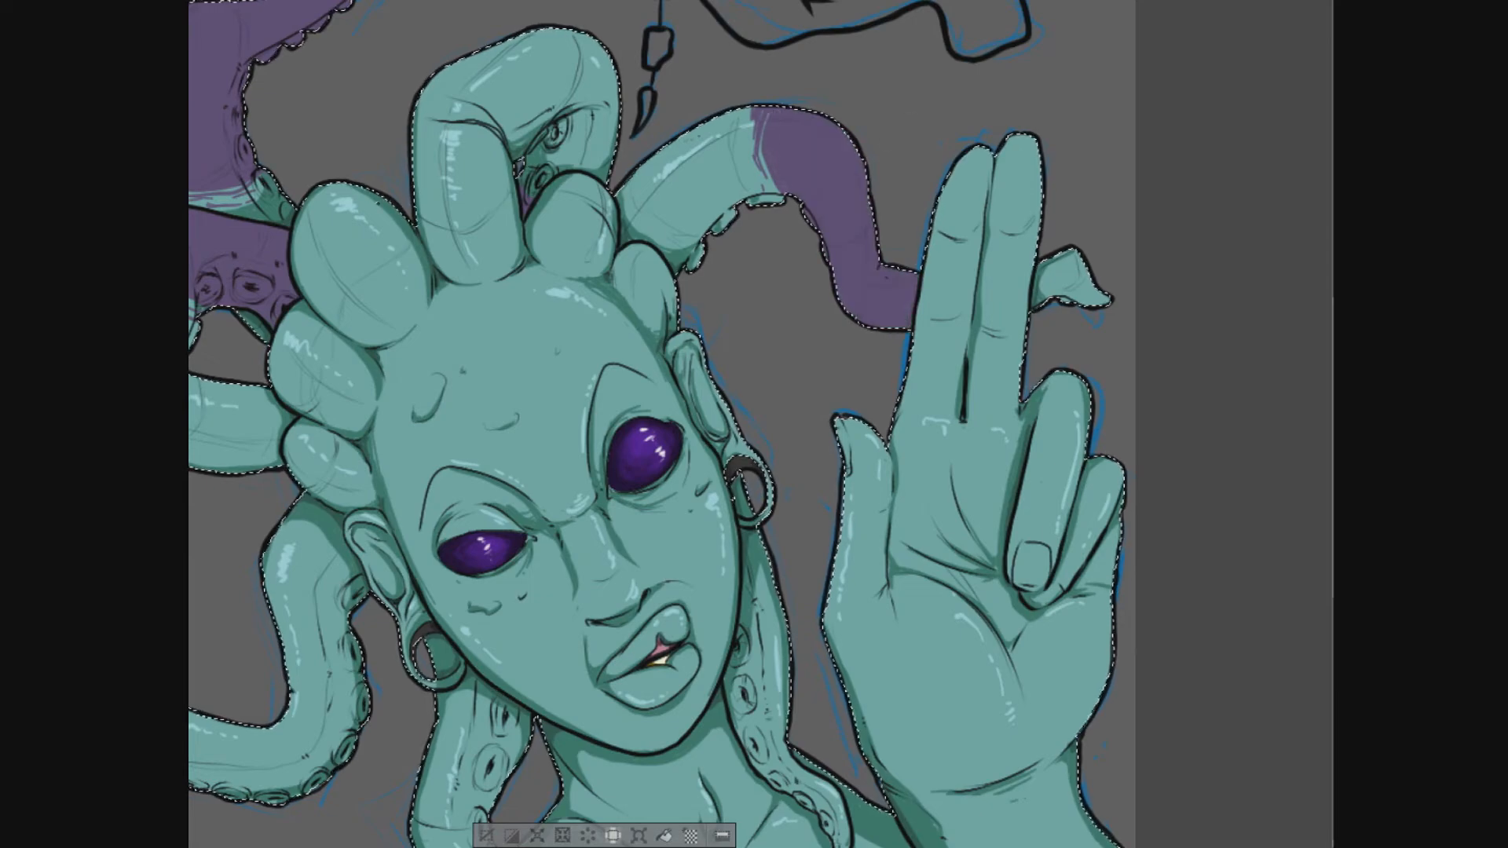
pyautogui.moveTo(1058, 259); pyautogui.dragTo(1053, 300)
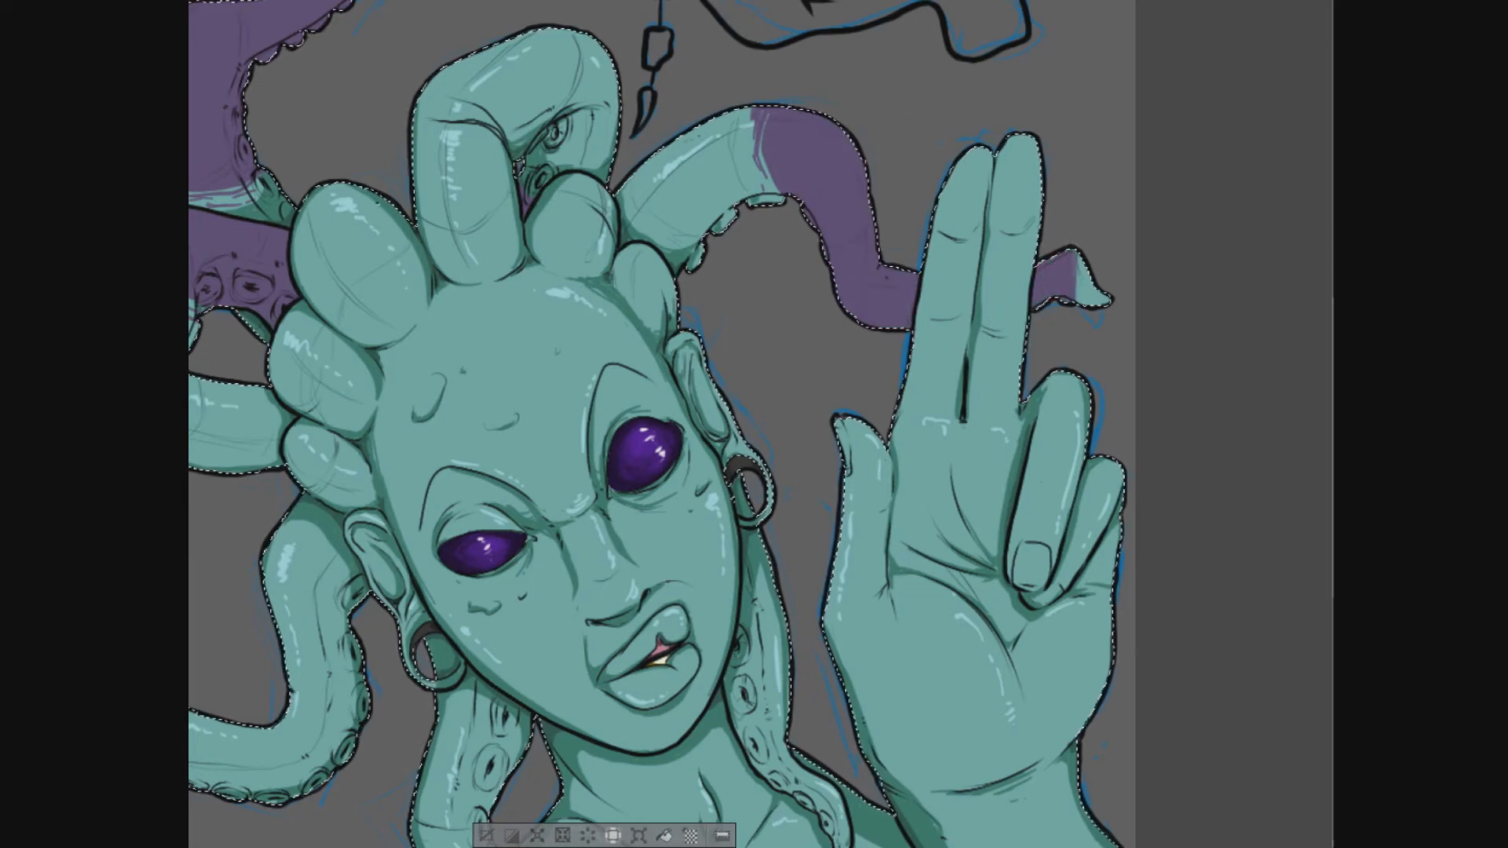
# - Draw a purple boundary across the lower-left loc and fill its suckered half to the tip with purple
pyautogui.moveTo(628, 392)
pyautogui.mouseDown()
pyautogui.moveTo(840, 491)
pyautogui.moveTo(846, 296)
pyautogui.mouseUp()
pyautogui.moveTo(507, 579); pyautogui.dragTo(581, 580)
pyautogui.moveTo(510, 564); pyautogui.dragTo(579, 567)
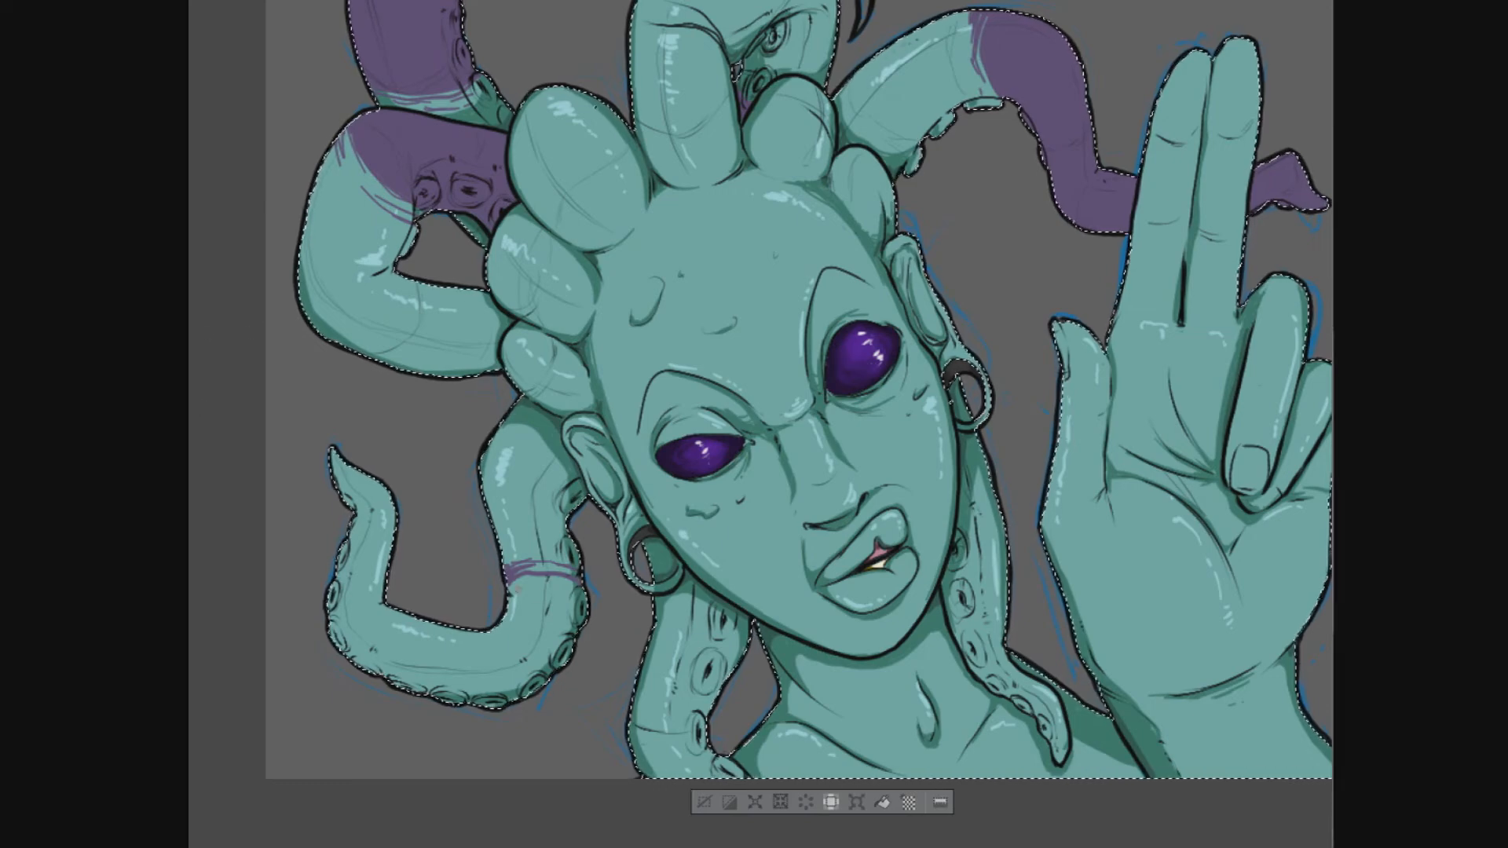
pyautogui.click(537, 617)
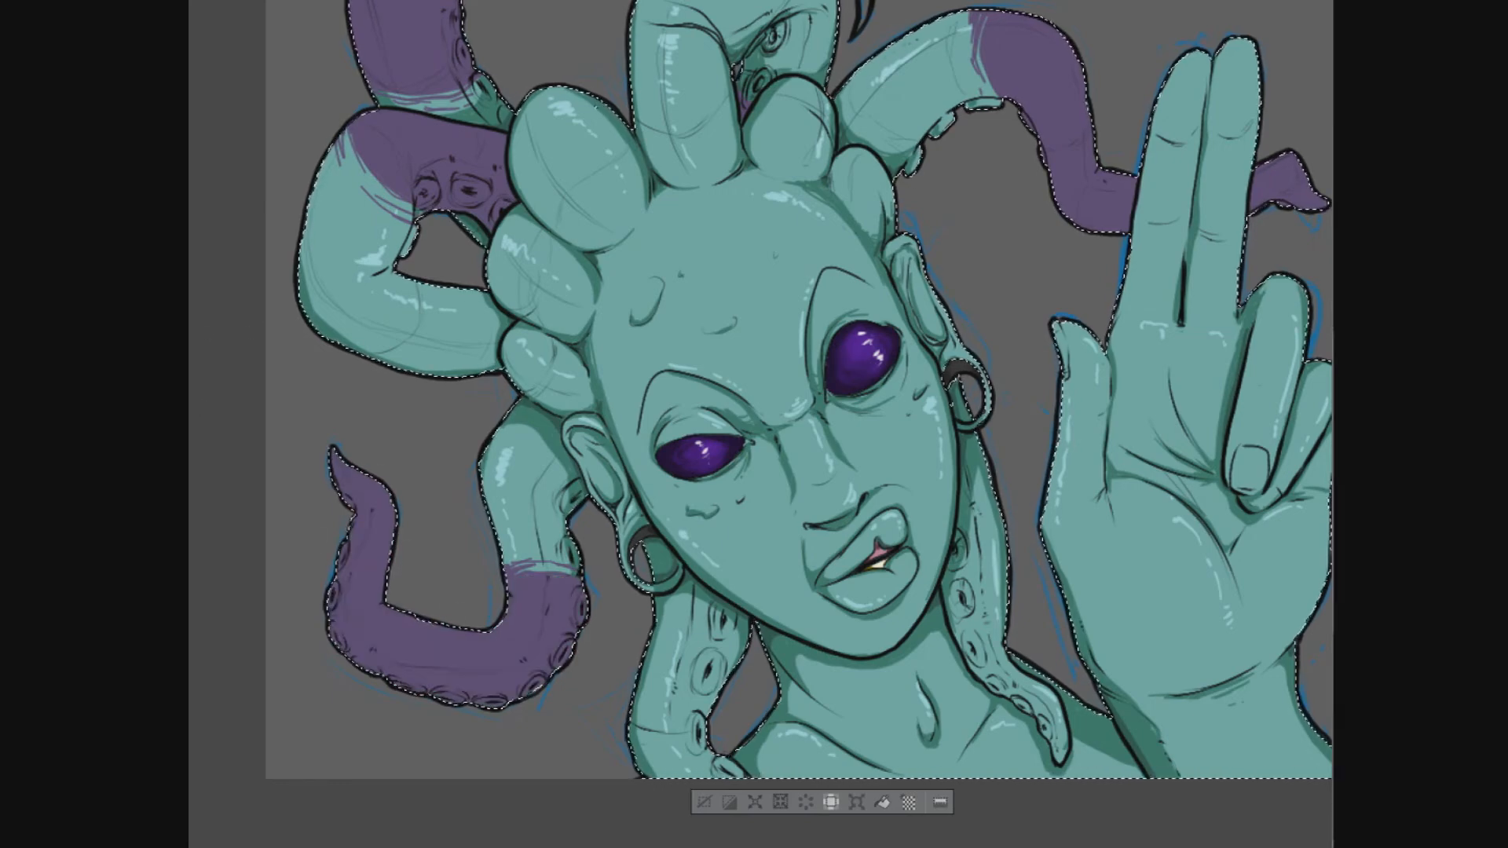
pyautogui.moveTo(515, 555); pyautogui.dragTo(549, 554)
# - Colour the lower ends of the two locs hanging on either side of the neck purple
pyautogui.moveTo(667, 628); pyautogui.dragTo(565, 512)
pyautogui.moveTo(610, 638); pyautogui.dragTo(574, 658)
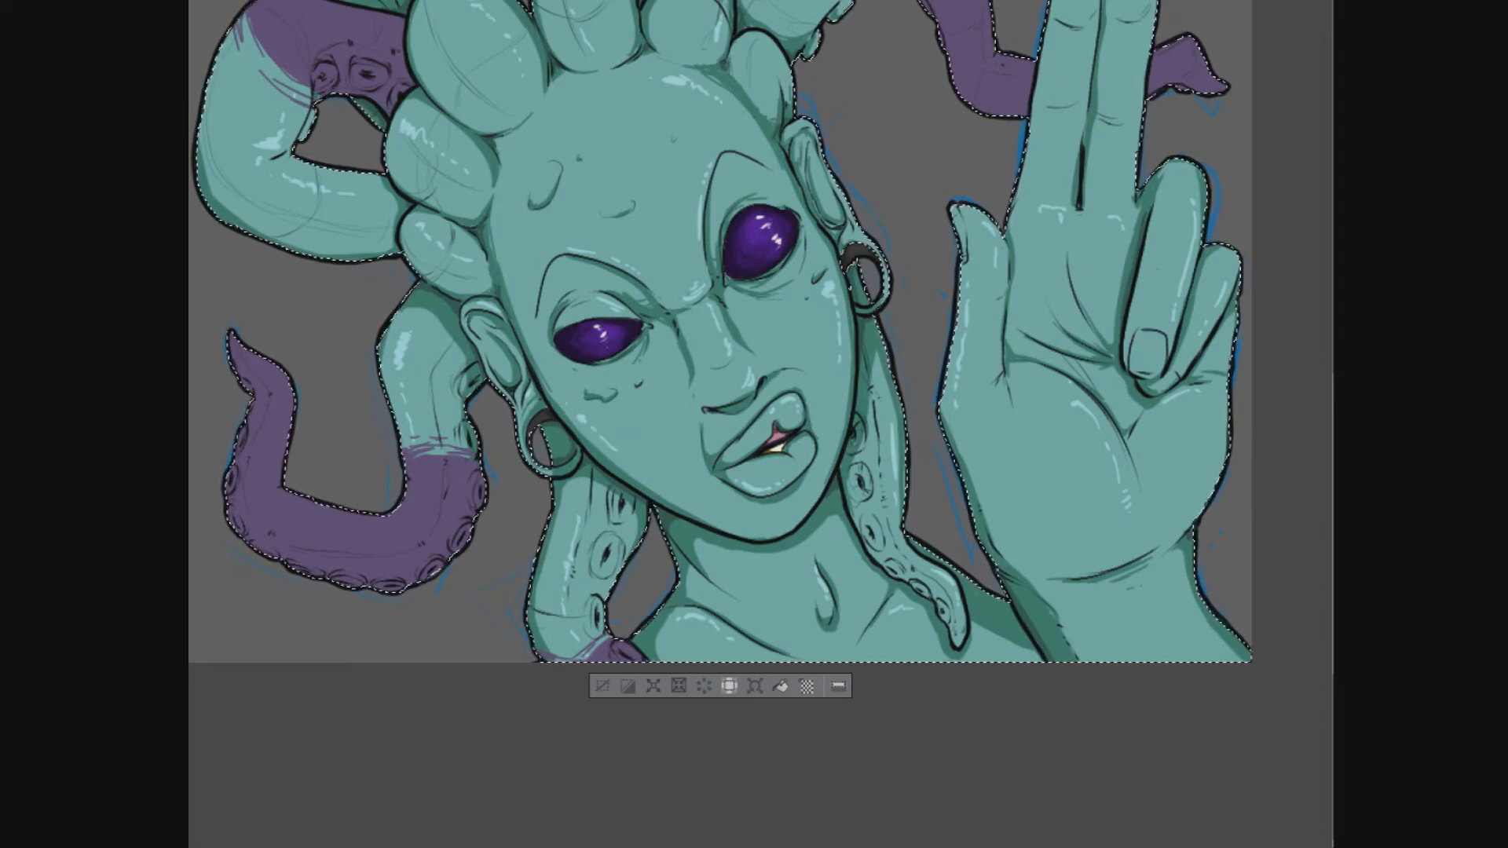
pyautogui.moveTo(891, 384); pyautogui.dragTo(857, 398)
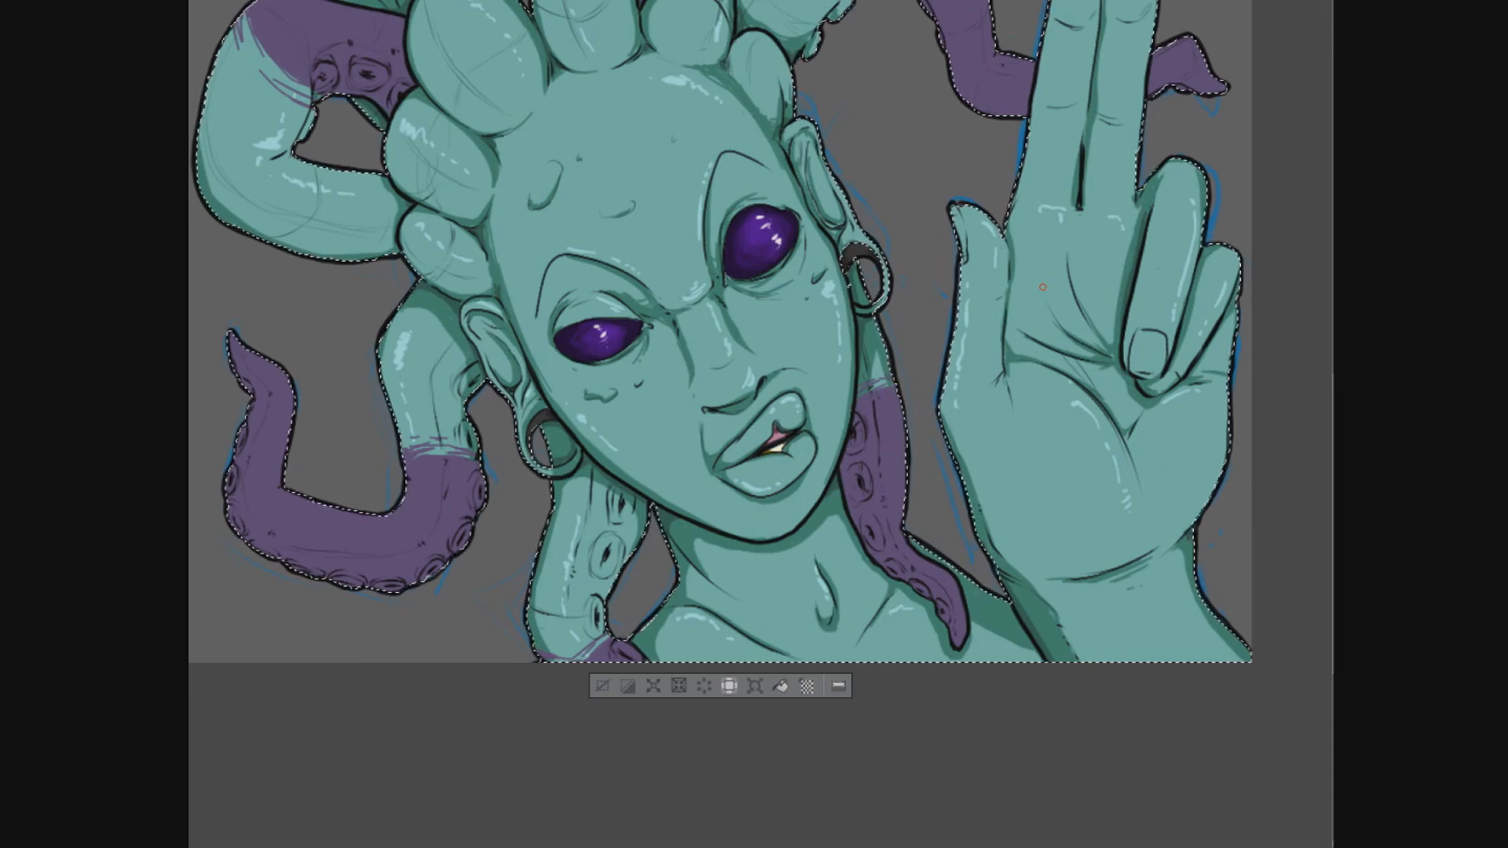
# - Soften the purple layer on the locs so the teal colouring beneath shows through
pyautogui.scroll(-1, 1042, 287)
pyautogui.moveTo(1129, 272); pyautogui.dragTo(1120, 456)
pyautogui.scroll(1, 1119, 463)
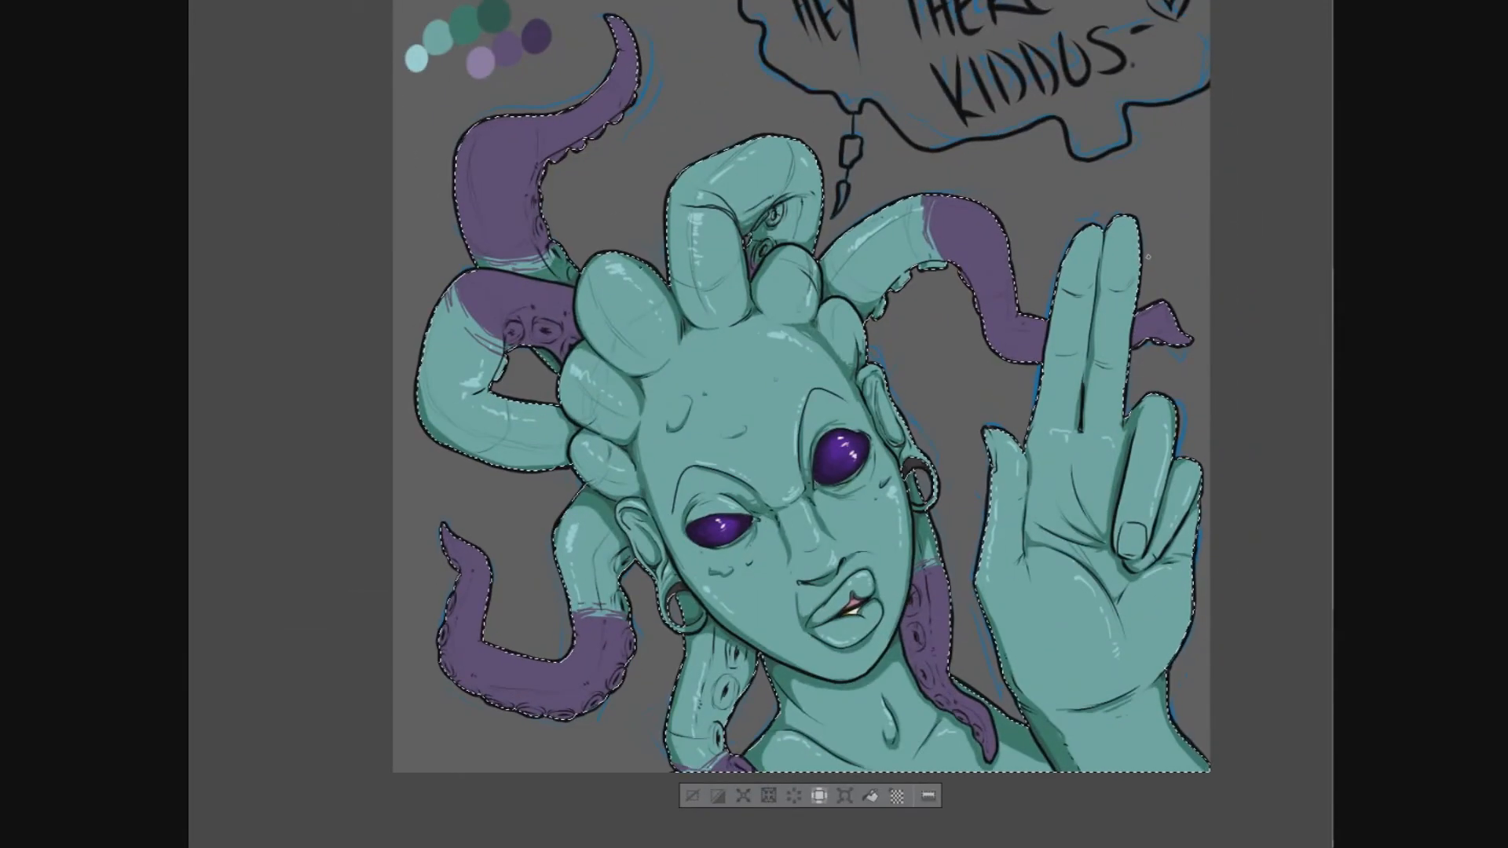
pyautogui.scroll(1, 1138, 254)
pyautogui.rightClick(1445, 334)
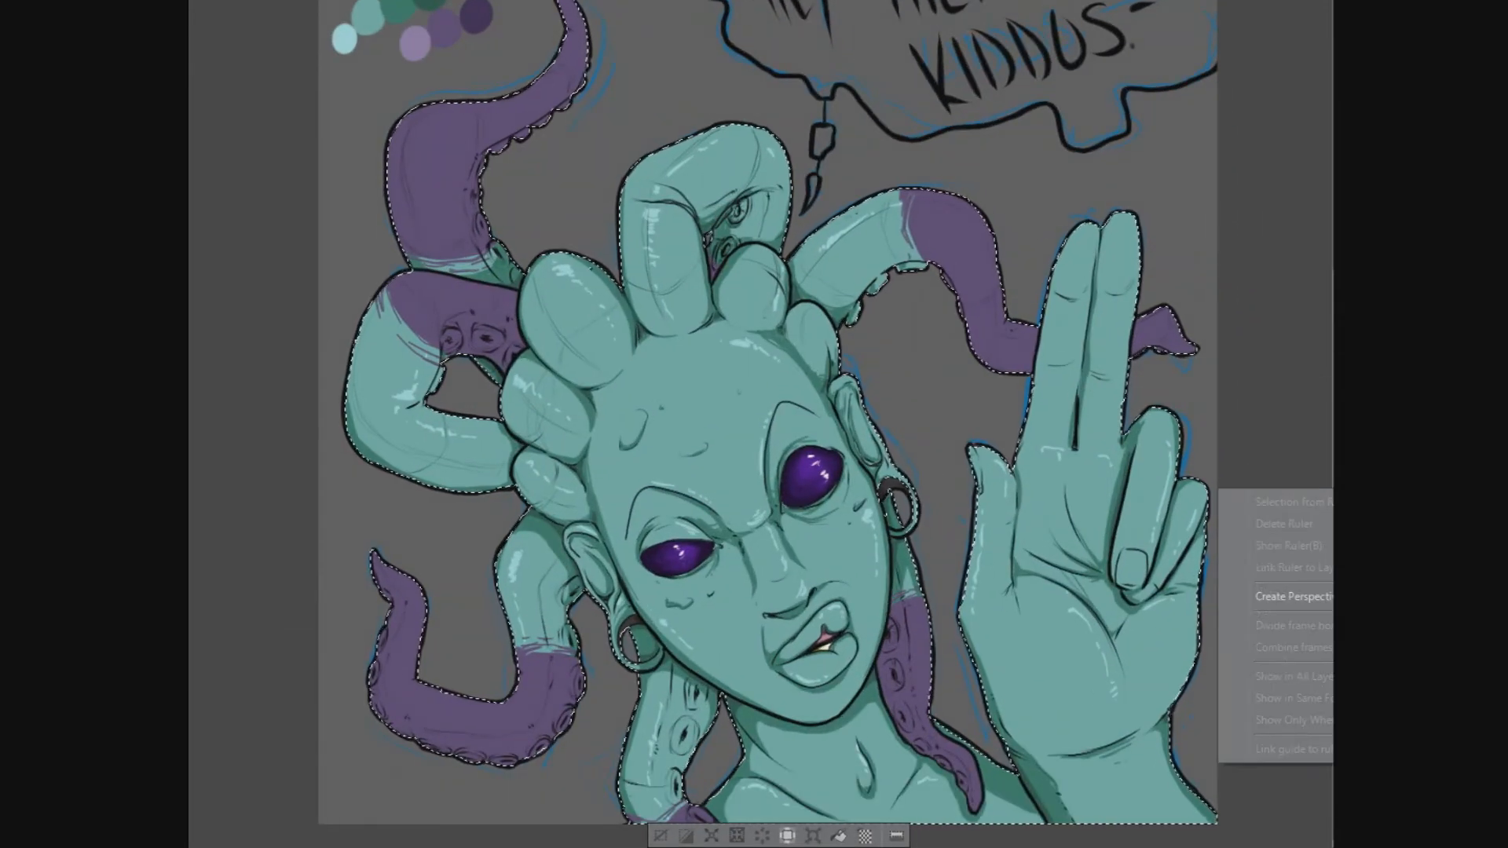
pyautogui.moveTo(1460, 543)
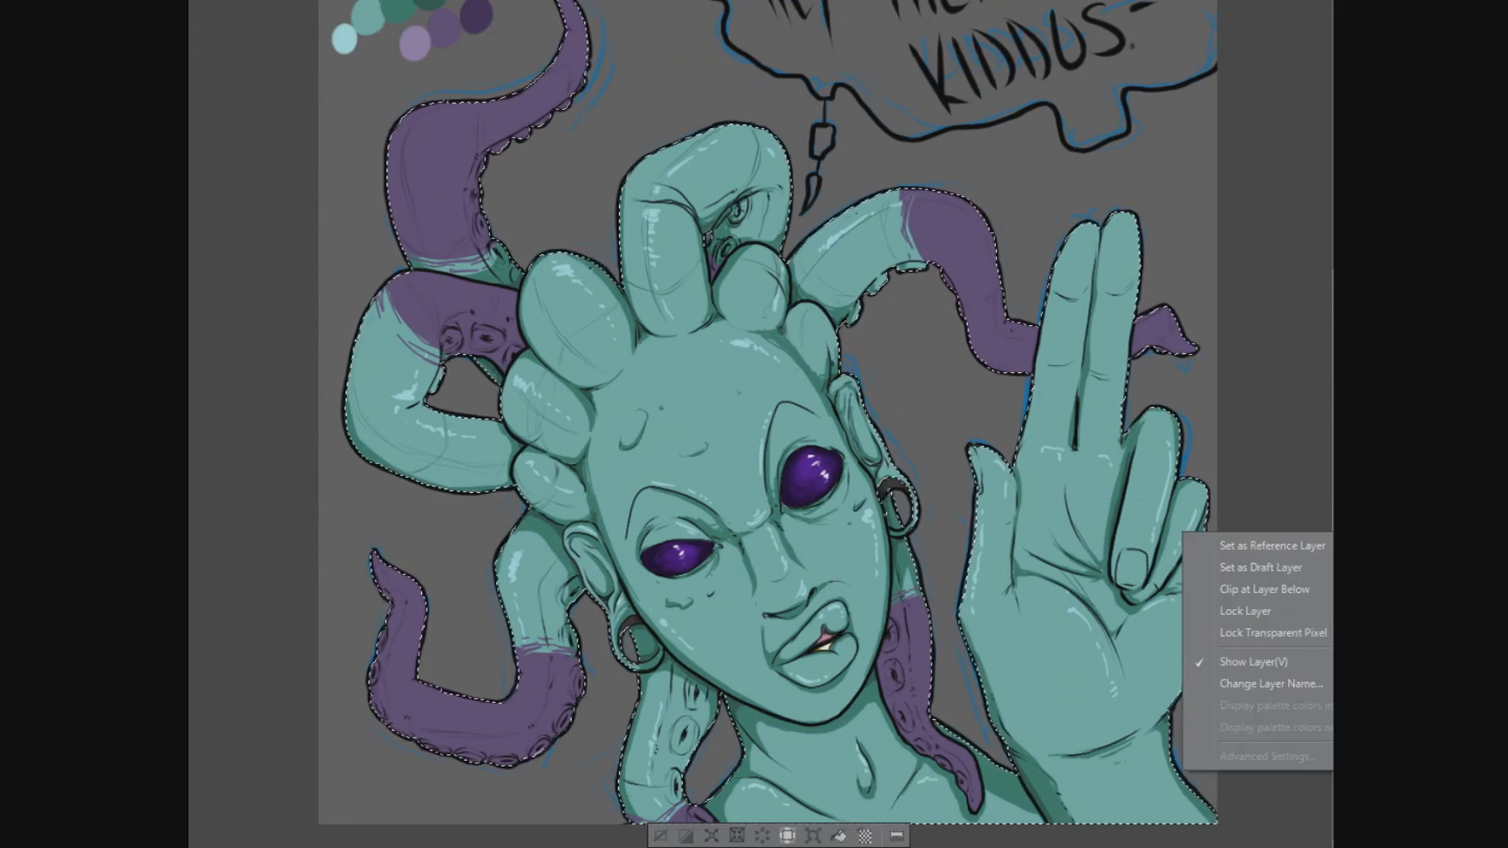
pyautogui.click(1453, 615)
pyautogui.click(1193, 328)
pyautogui.click(1178, 350)
pyautogui.click(1331, 328)
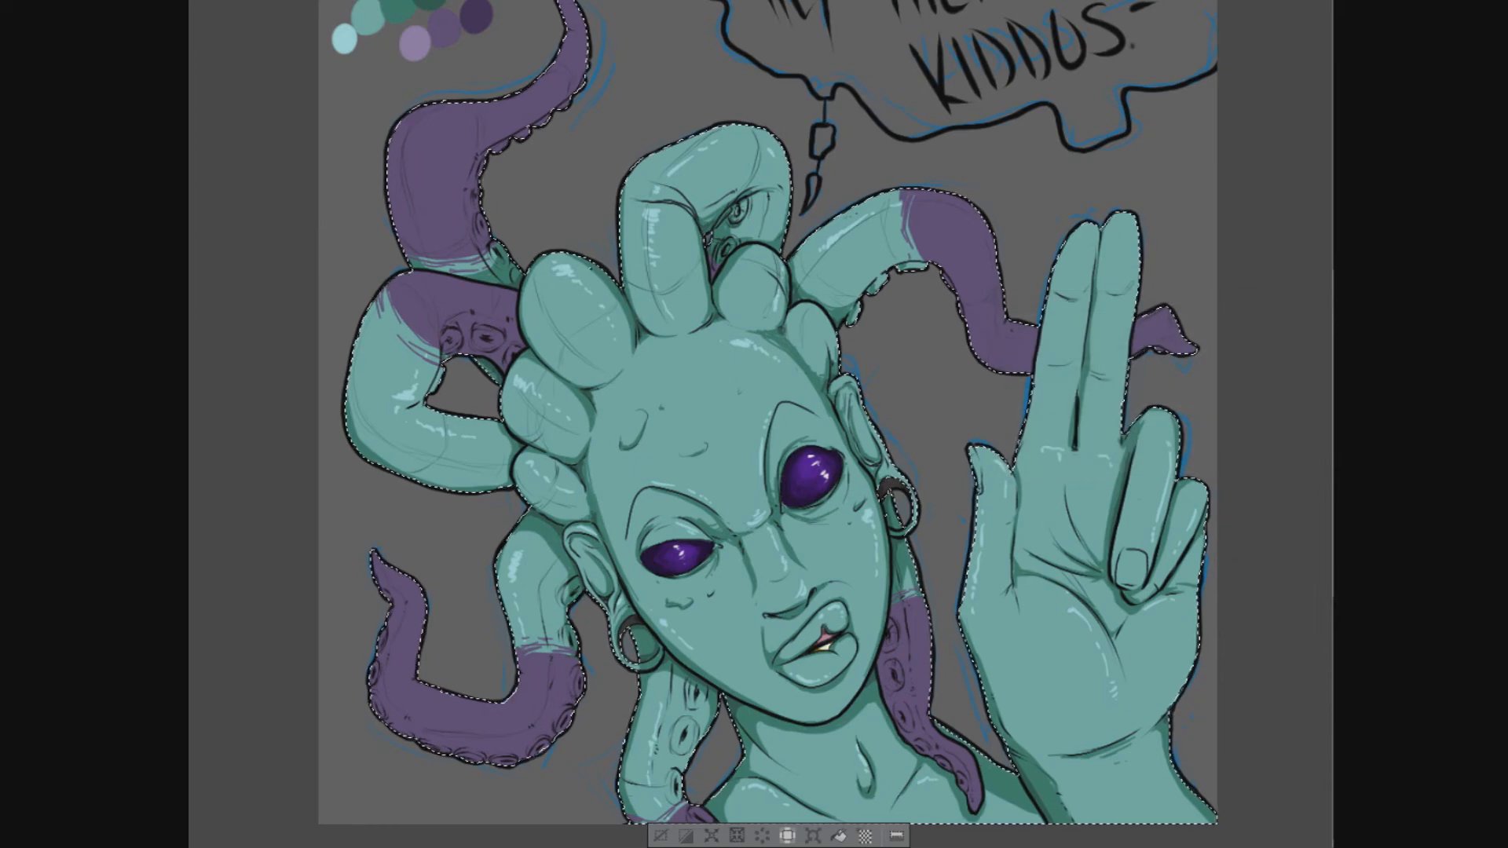
pyautogui.moveTo(1461, 540)
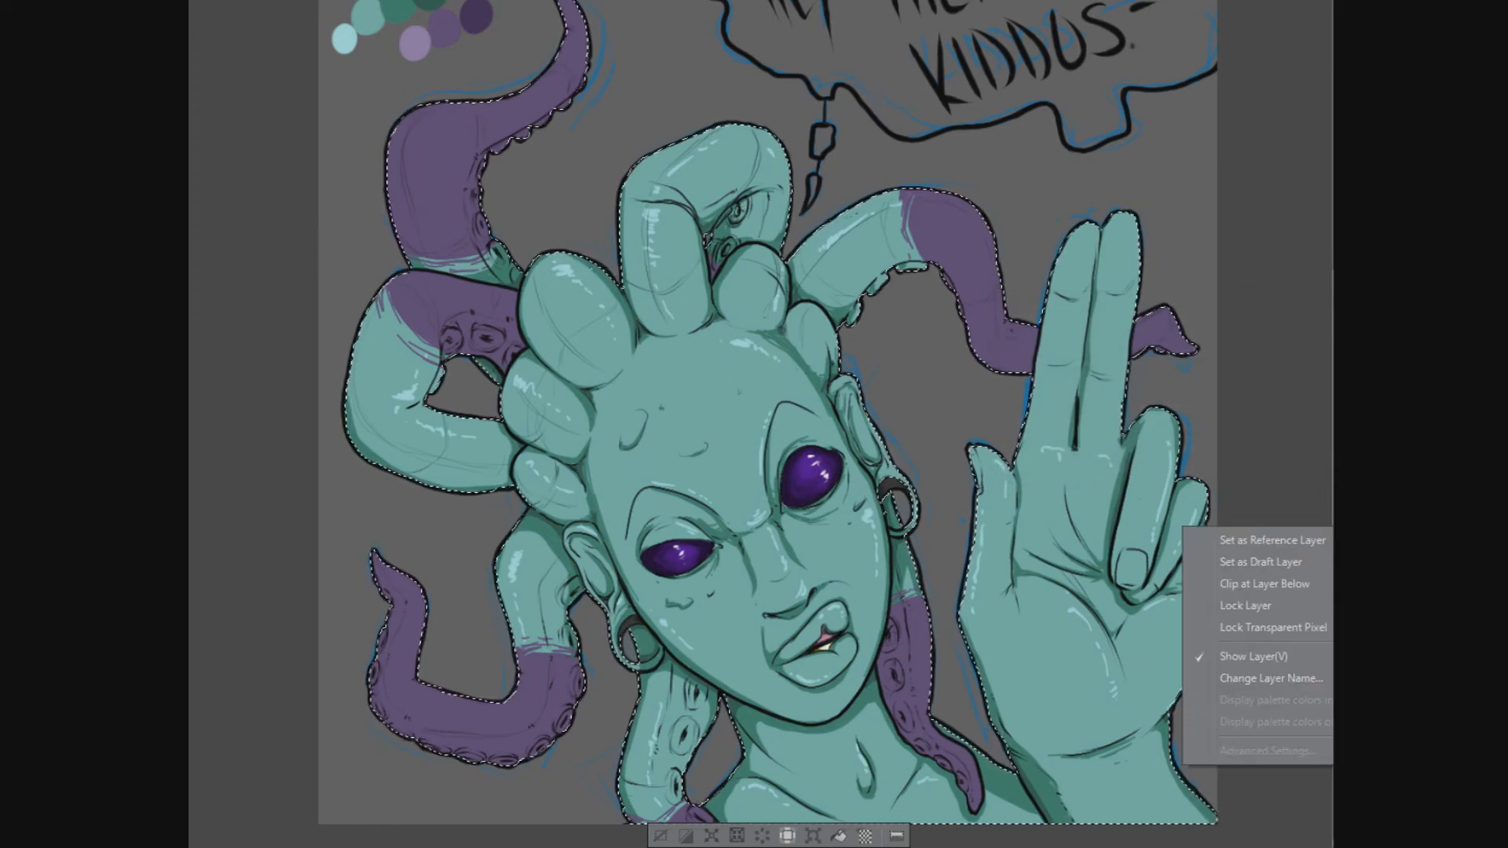
pyautogui.moveTo(1461, 465)
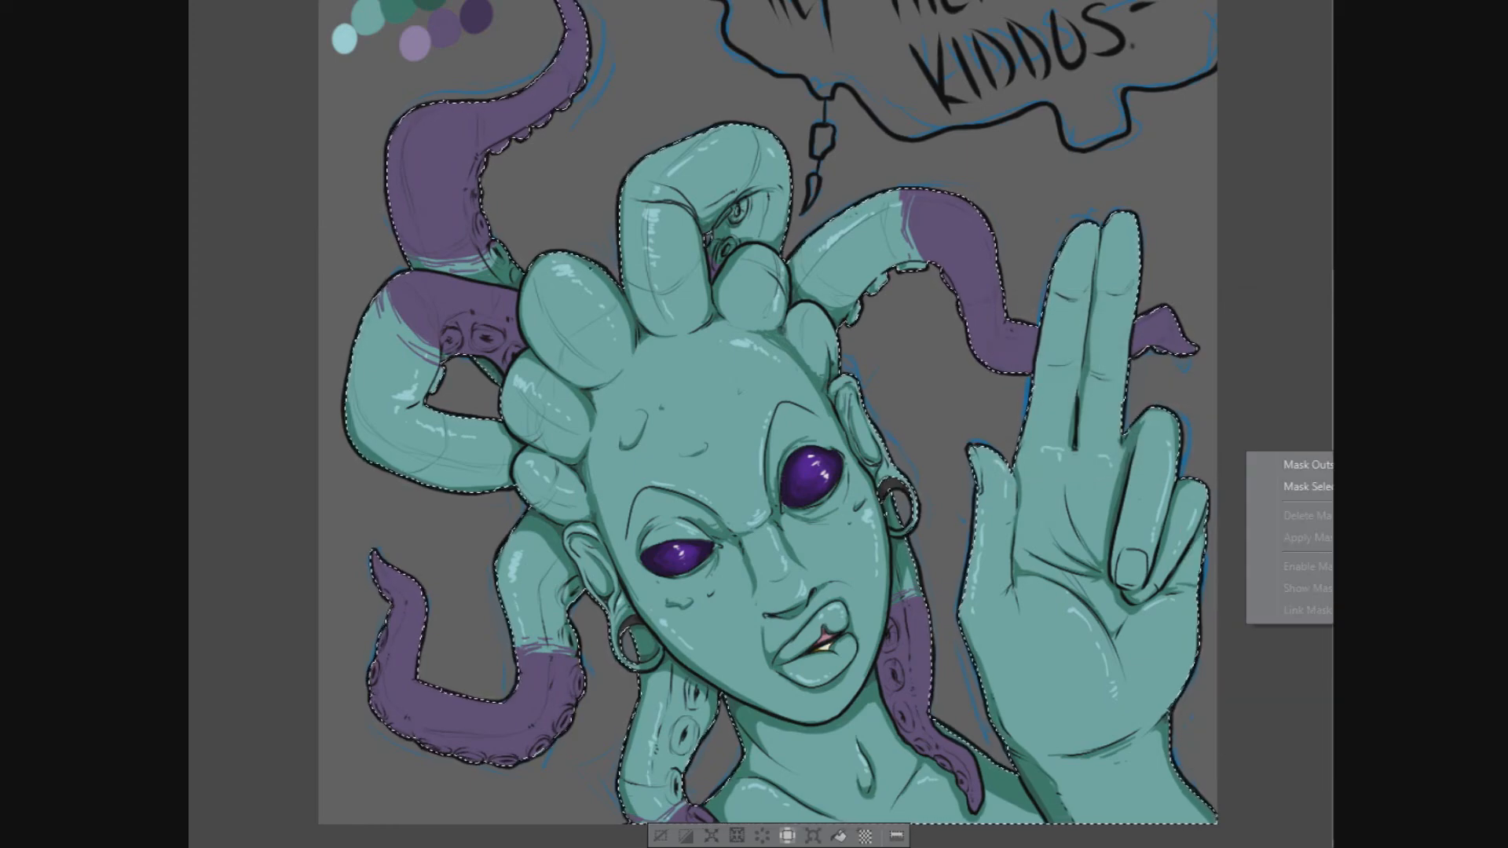
pyautogui.moveTo(1461, 369)
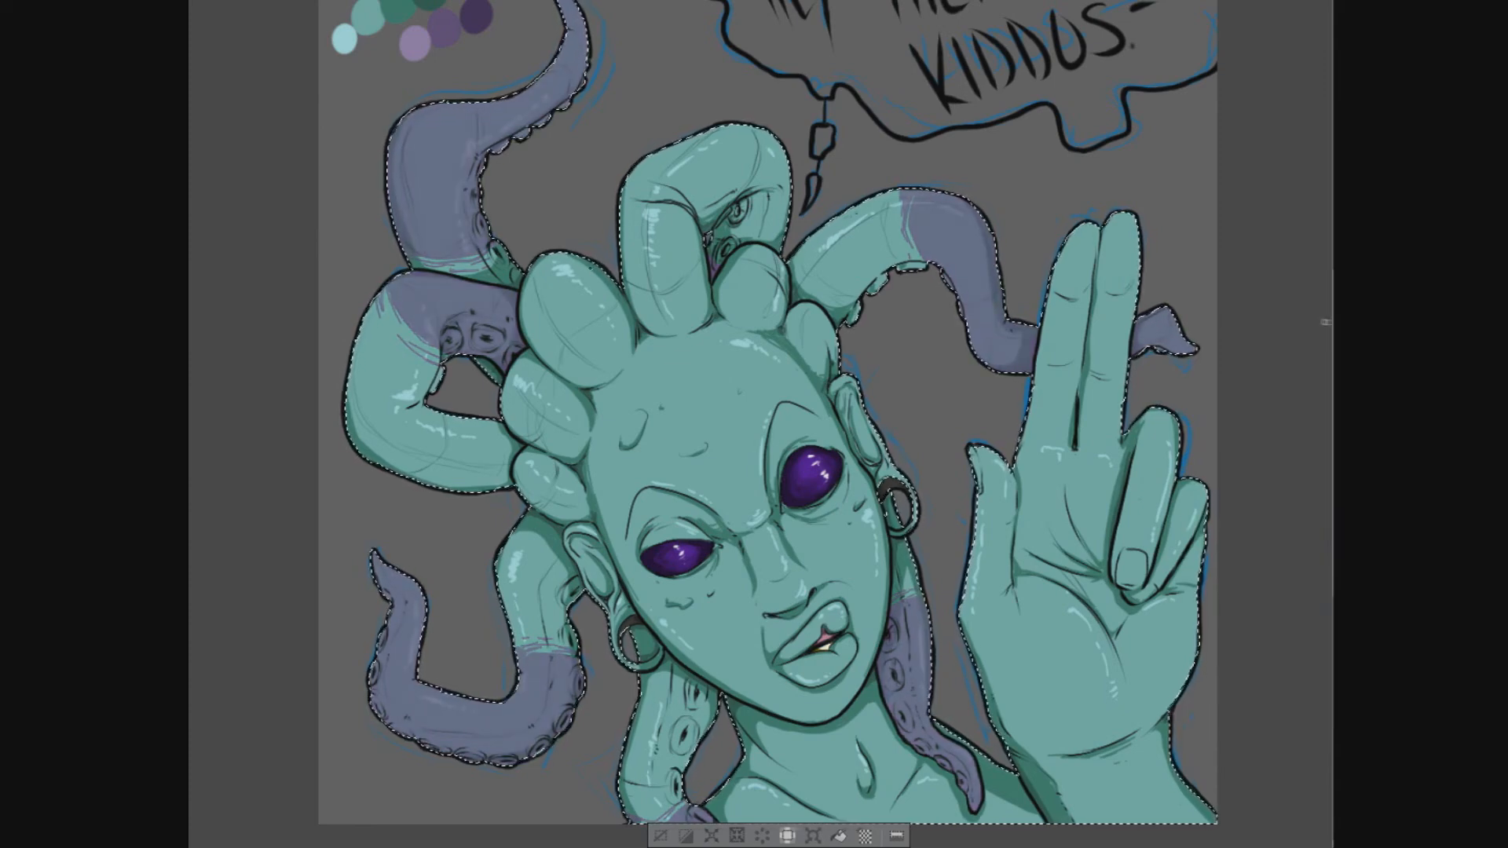
# - Clear the figure's selection, select the inside of the speech bubble and fill it with pale lilac
pyautogui.moveTo(1298, 383); pyautogui.dragTo(1289, 494)
pyautogui.scroll(-1, 1259, 525)
pyautogui.scroll(1, 1259, 525)
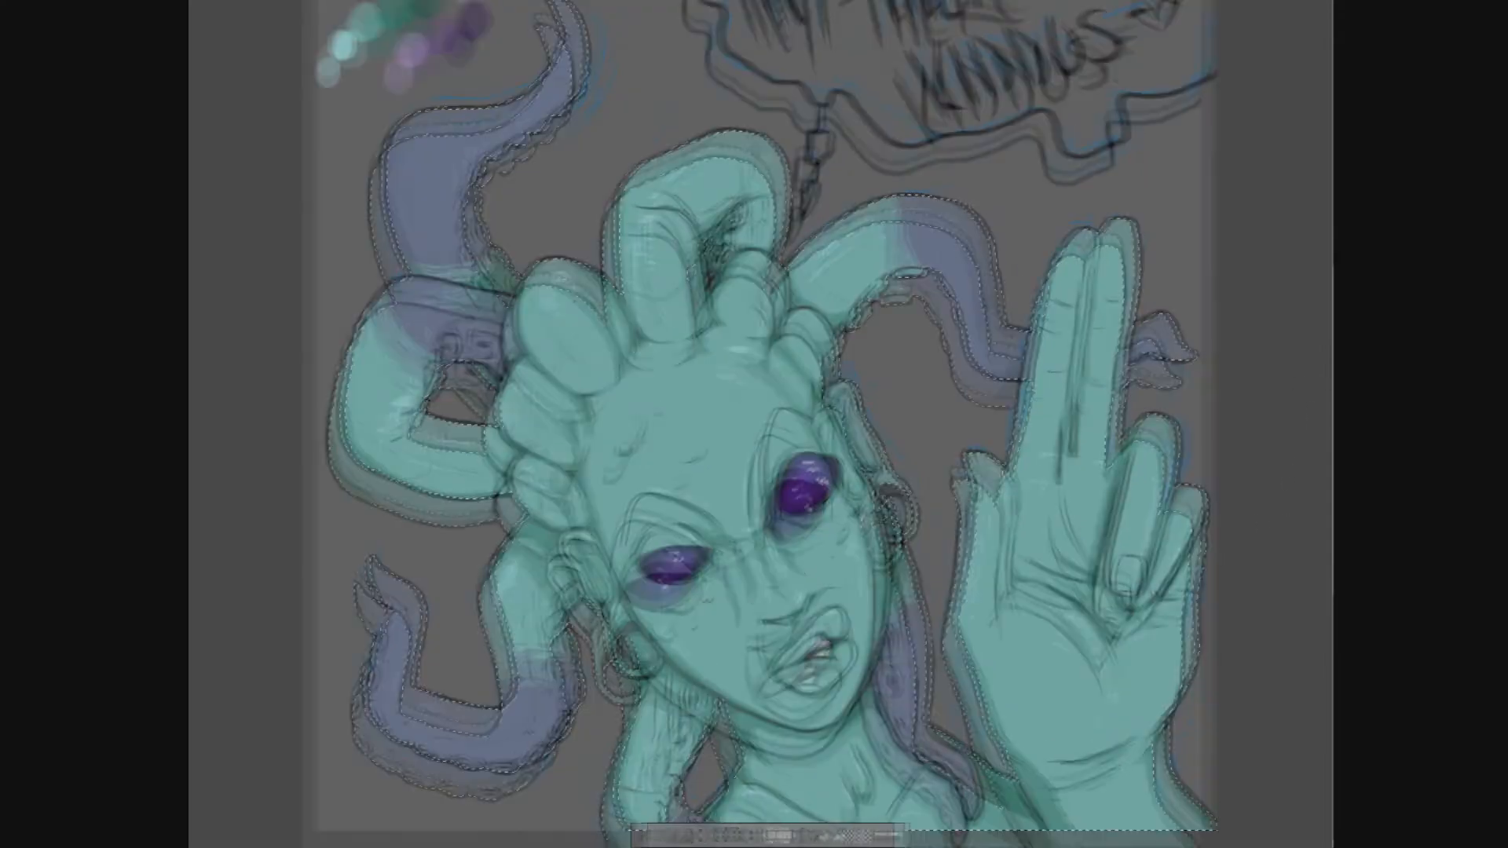
pyautogui.moveTo(1280, 196); pyautogui.dragTo(1271, 312)
pyautogui.hotkey('ctrl', 'd')
pyautogui.scroll(-2, 266, 217)
pyautogui.scroll(1, 266, 219)
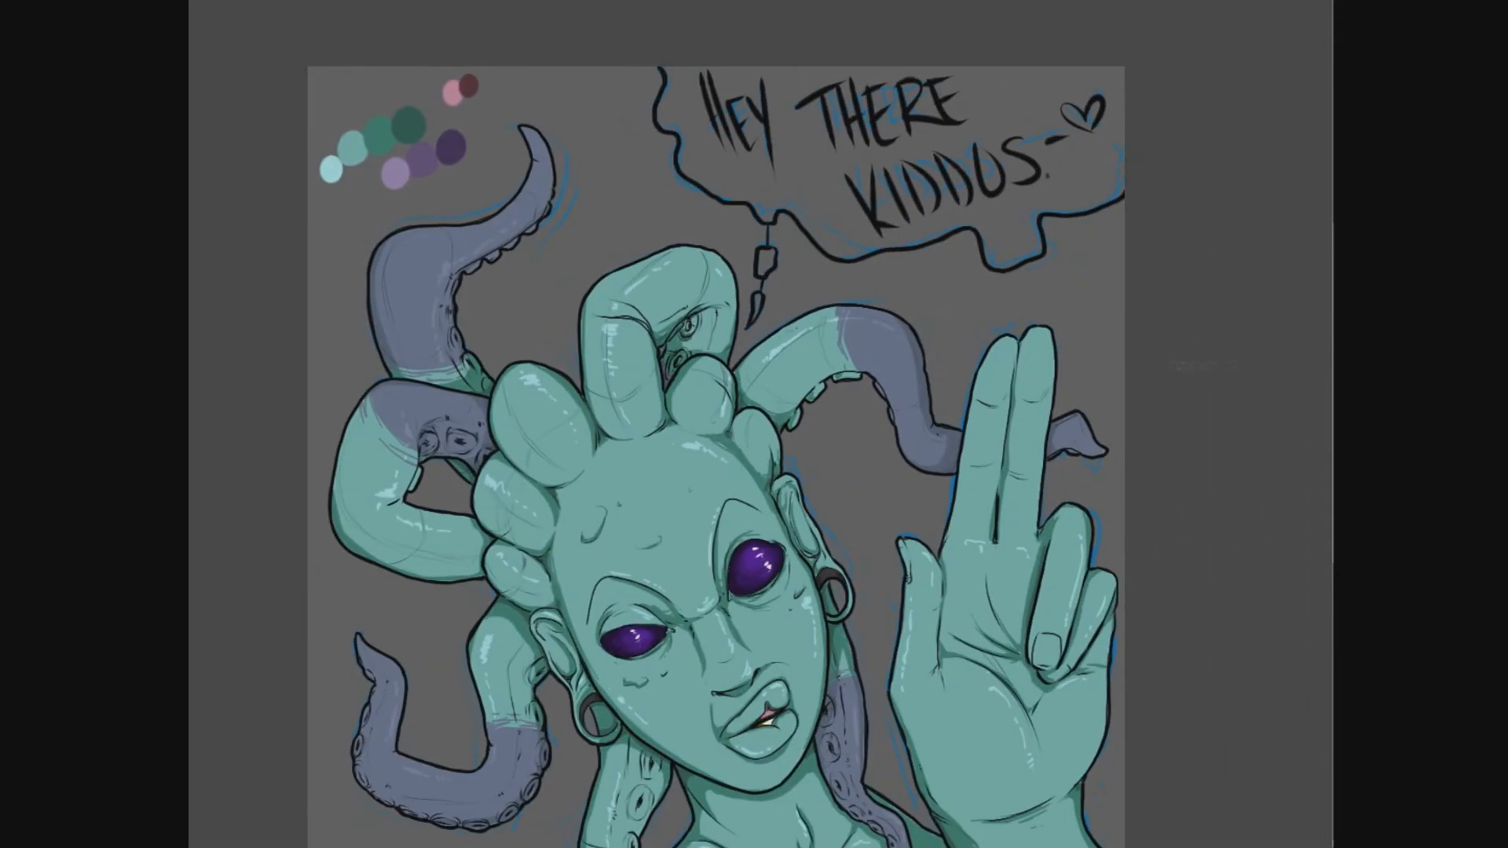
pyautogui.click(663, 519)
pyautogui.moveTo(1048, 210)
pyautogui.mouseDown()
pyautogui.moveTo(740, 33)
pyautogui.moveTo(664, 65)
pyautogui.mouseUp()
pyautogui.hotkey('alt', 'Delete')
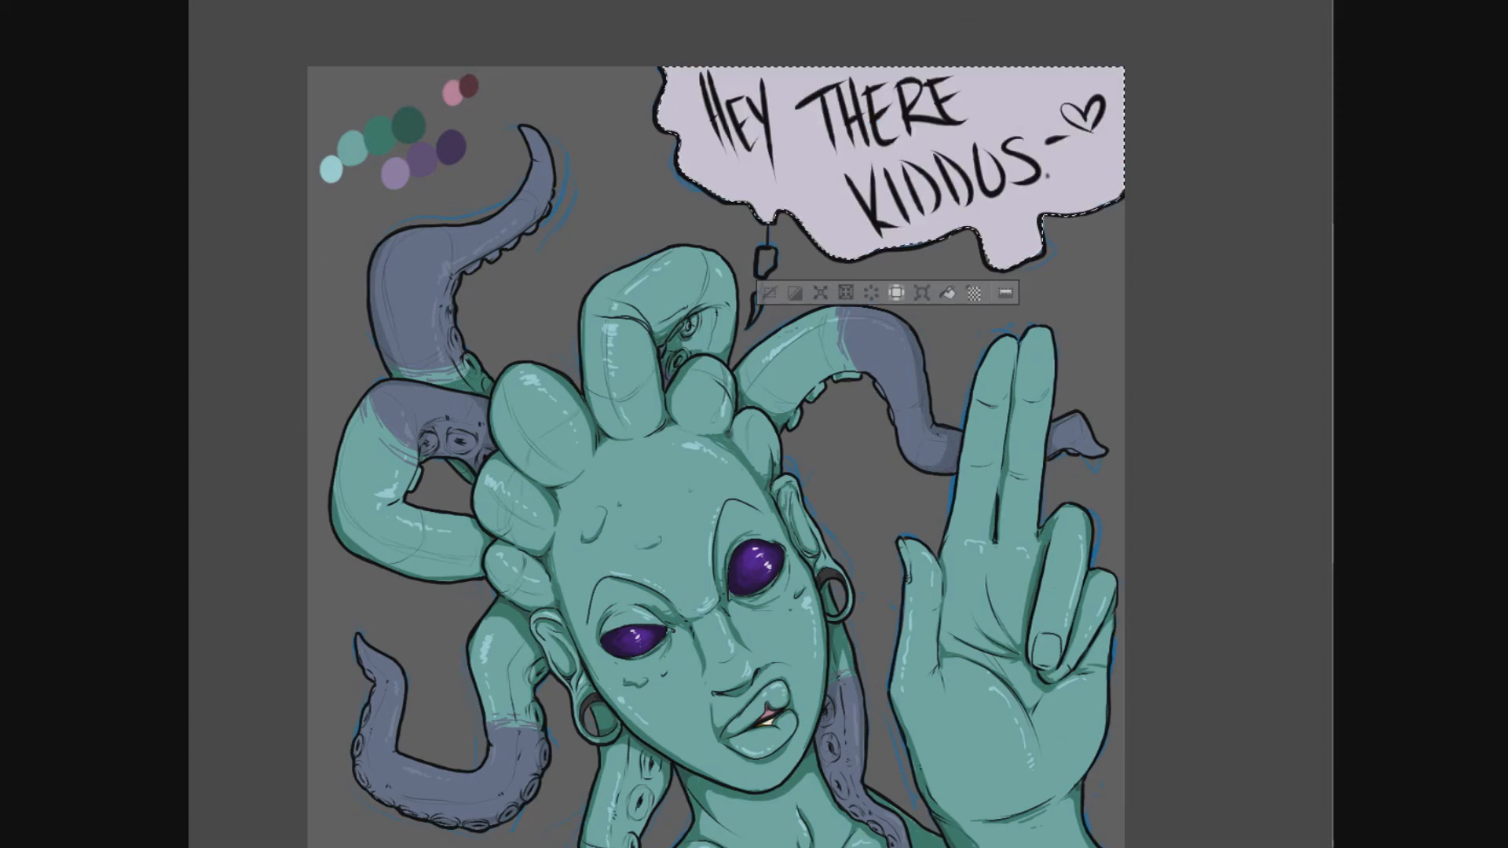
# - Refill the speech bubble with light blue, lighten it to a very pale blue and clear the selection
pyautogui.click(1027, 336)
pyautogui.click(663, 519)
pyautogui.hotkey('alt', 'Delete')
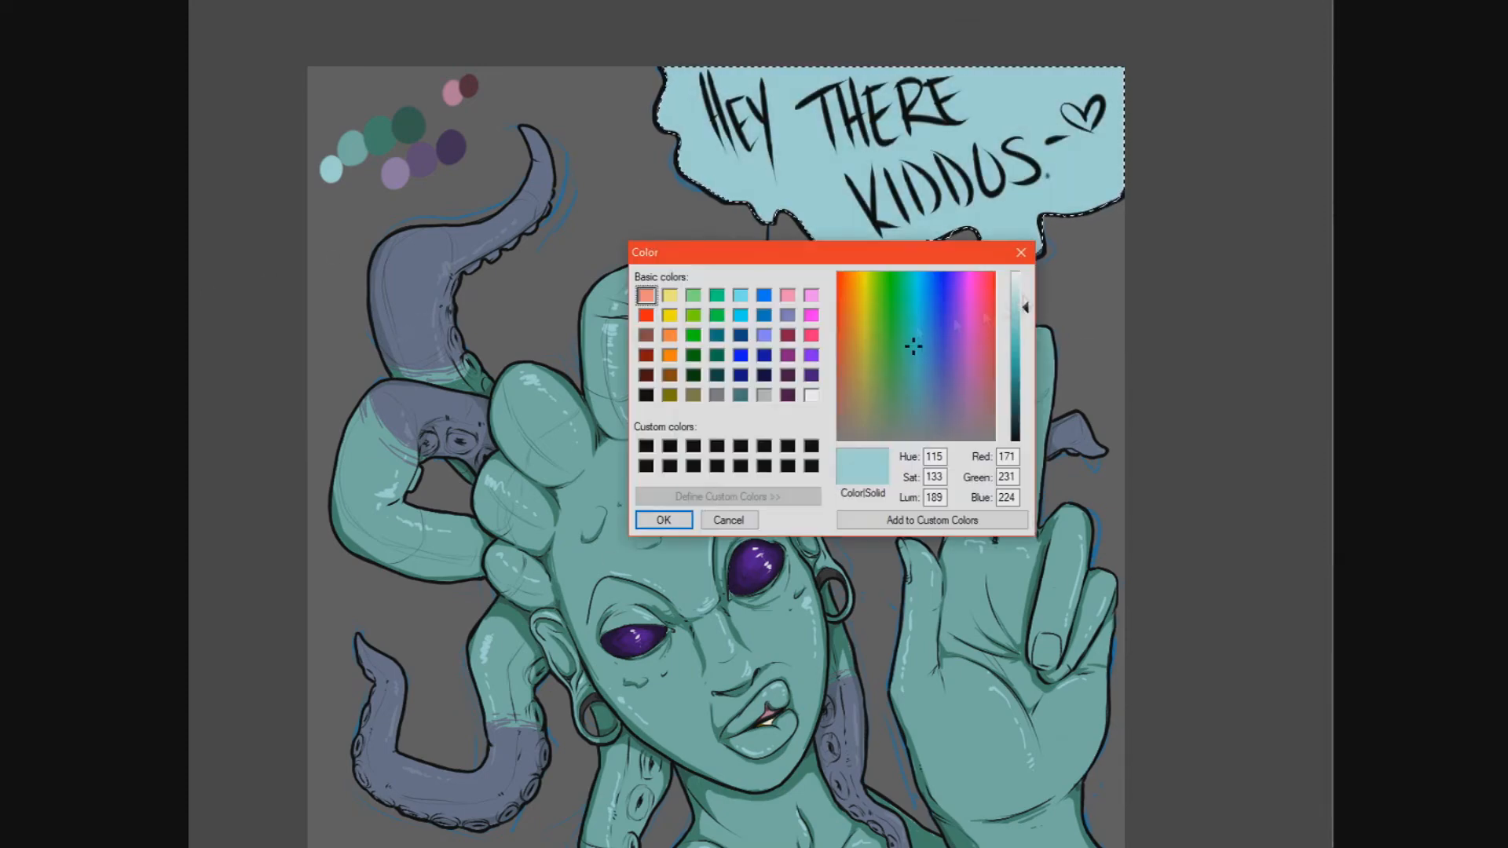
pyautogui.moveTo(1026, 305); pyautogui.dragTo(1027, 286)
pyautogui.click(663, 518)
pyautogui.click(873, 144)
pyautogui.hotkey('ctrl', 'd')
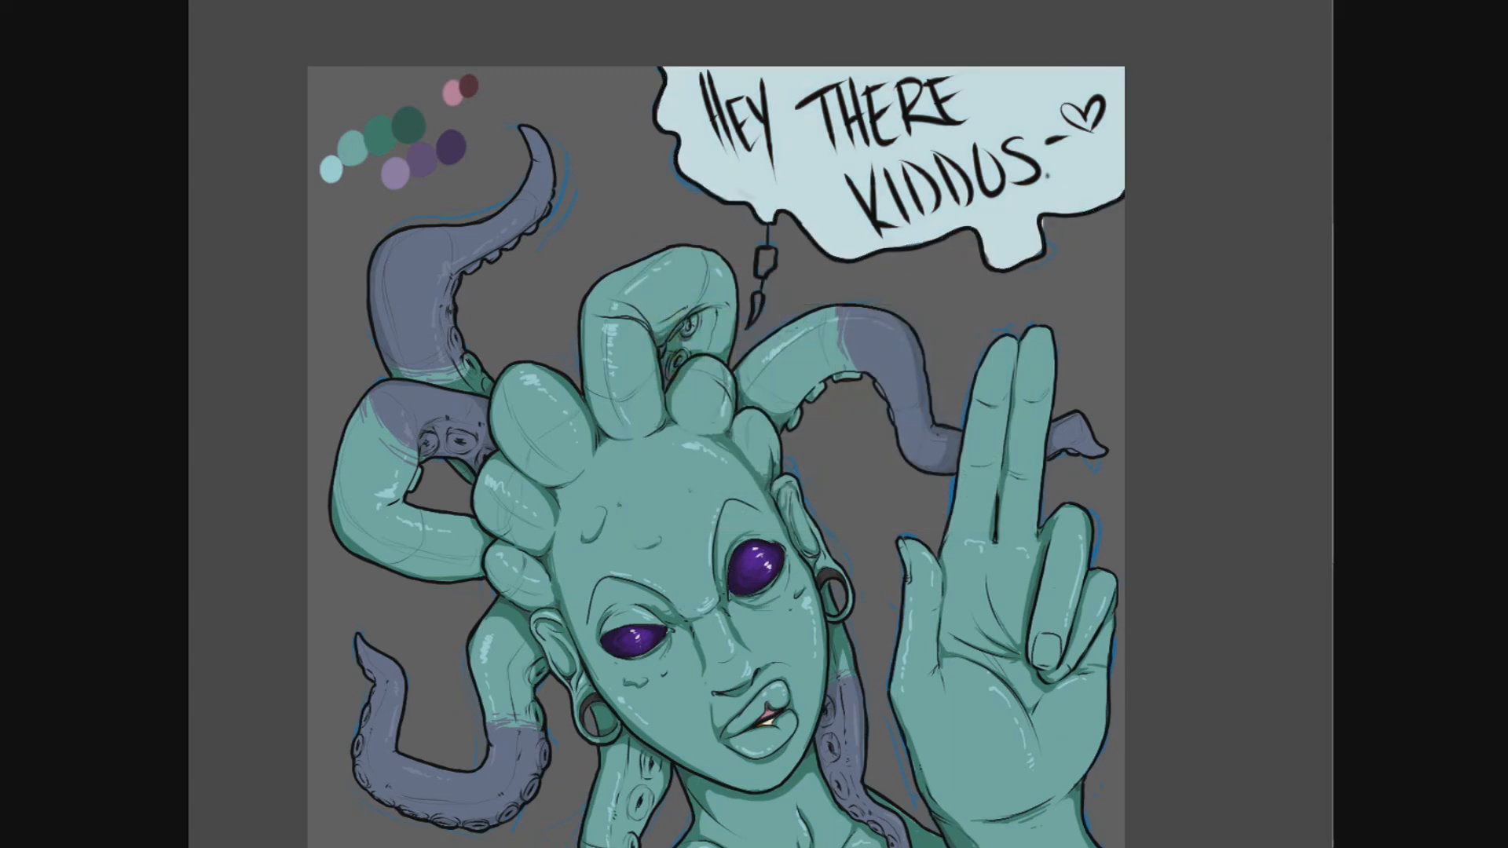
# - Clean up the pale blue fill along the speech bubble's lower and left outlines
pyautogui.moveTo(985, 254); pyautogui.dragTo(994, 267)
pyautogui.press('e')
pyautogui.moveTo(1042, 218); pyautogui.dragTo(979, 259)
pyautogui.press('b')
pyautogui.moveTo(658, 101); pyautogui.dragTo(659, 116)
# - Colour the speech bubble's tail pieces off-white and the heart beside the lettering slate purple
pyautogui.moveTo(759, 253)
pyautogui.mouseDown()
pyautogui.moveTo(773, 251)
pyautogui.moveTo(759, 316)
pyautogui.mouseUp()
pyautogui.moveTo(1067, 106); pyautogui.dragTo(1093, 128)
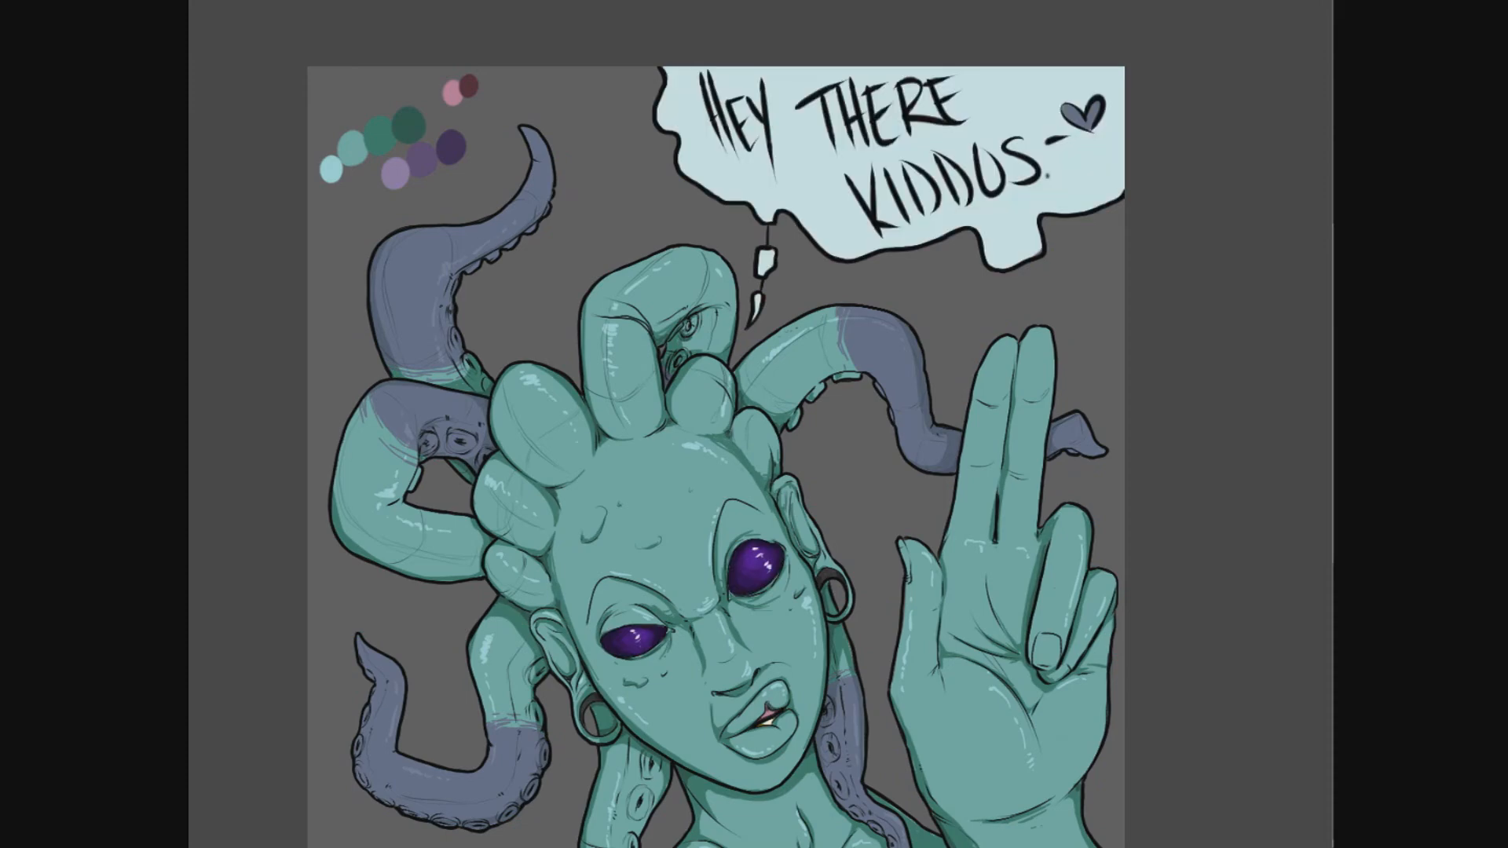
# - Erase the palette of colour swatches from the upper-left area of the canvas
pyautogui.press('e')
pyautogui.moveTo(359, 160)
pyautogui.mouseDown()
pyautogui.moveTo(463, 88)
pyautogui.moveTo(449, 154)
pyautogui.moveTo(343, 143)
pyautogui.moveTo(351, 134)
pyautogui.mouseUp()
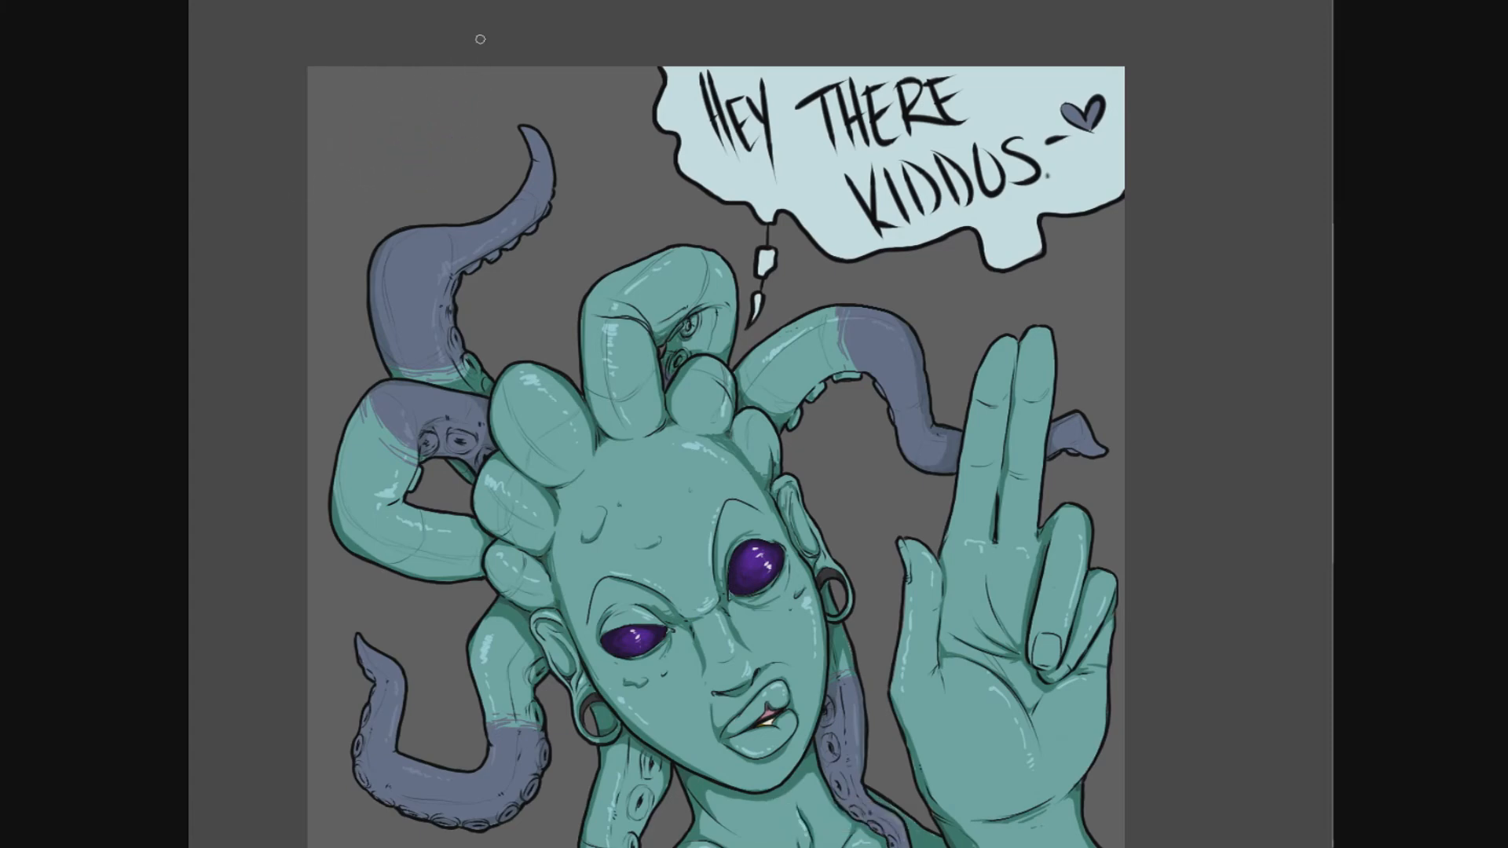
# - Select the background below a slanting edge across the canvas, fill it with slightly darker grey and clear the selection
pyautogui.moveTo(502, 236); pyautogui.dragTo(481, 154)
pyautogui.click(646, 396)
pyautogui.click(1021, 384)
pyautogui.click(663, 520)
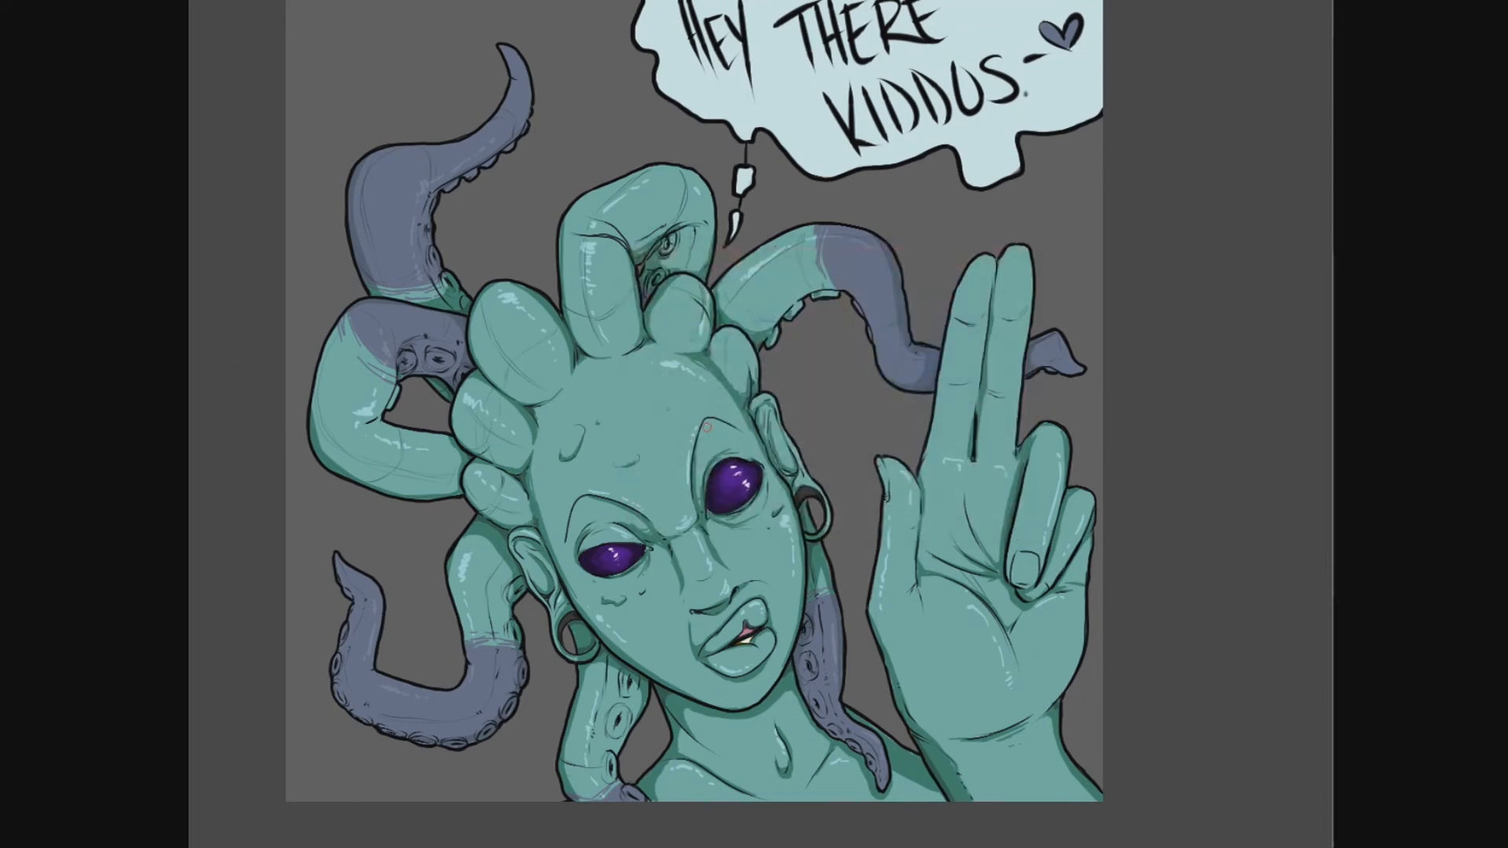
pyautogui.moveTo(243, 631)
pyautogui.mouseDown()
pyautogui.moveTo(365, 487)
pyautogui.moveTo(1205, 490)
pyautogui.moveTo(245, 833)
pyautogui.mouseUp()
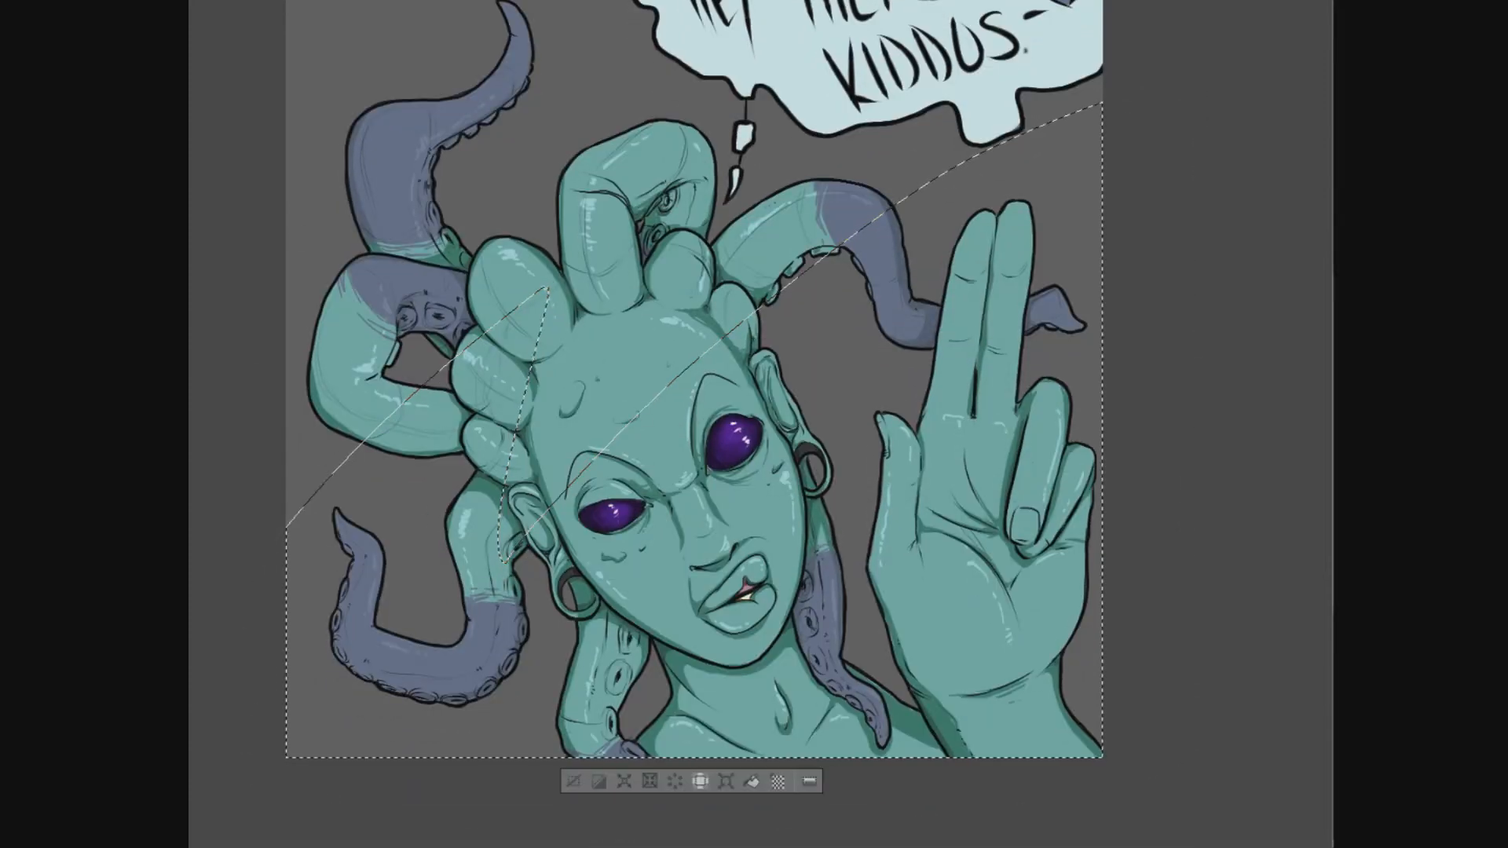
pyautogui.moveTo(899, 360); pyautogui.dragTo(888, 435)
pyautogui.hotkey('ctrl', 'd')
pyautogui.moveTo(1089, 544); pyautogui.dragTo(1089, 538)
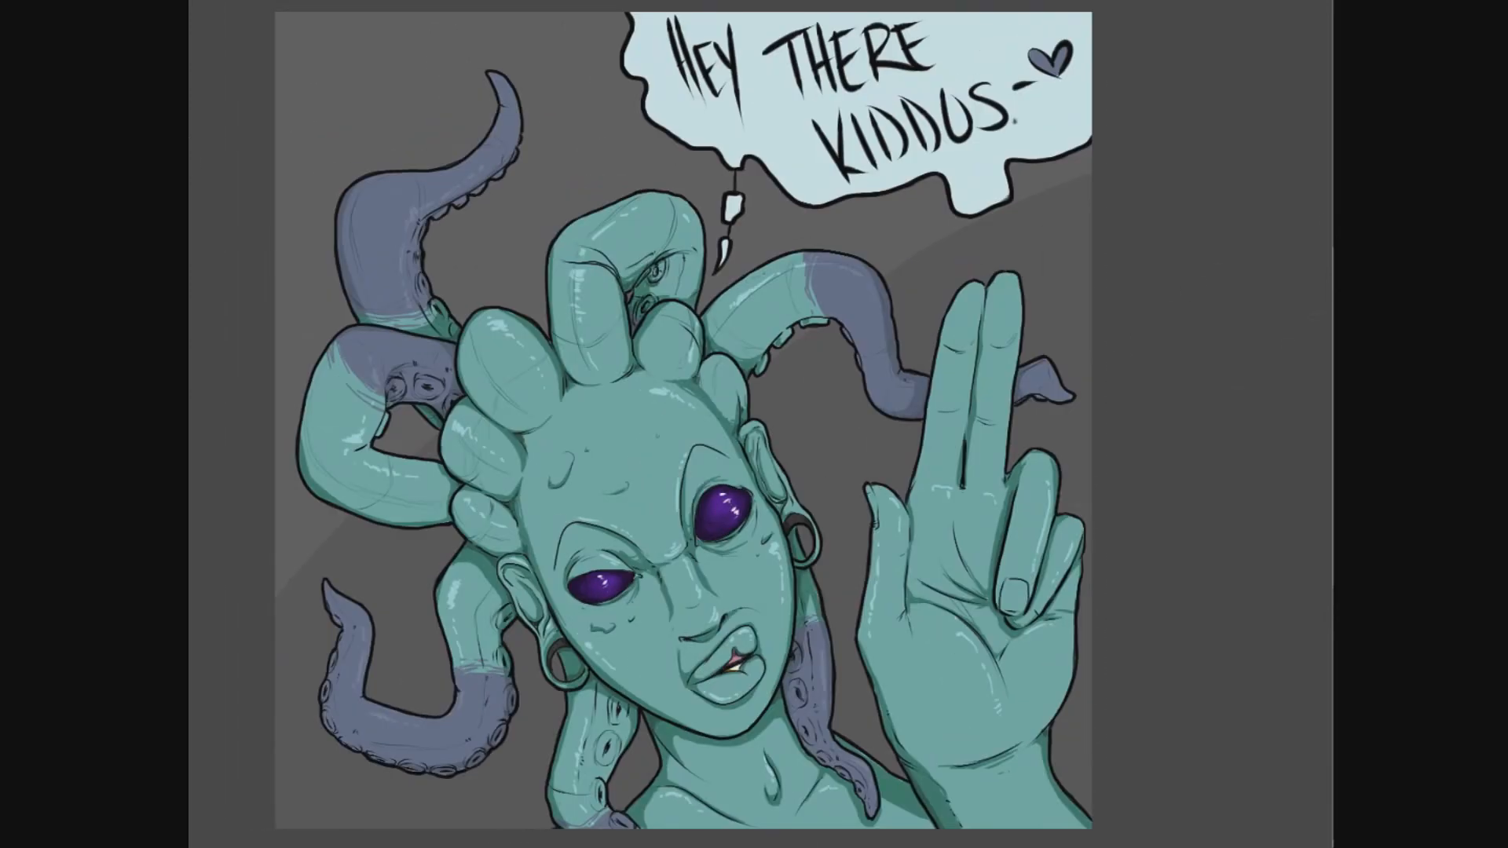
# - Fill large angular panels behind the figure with dark grey, and refill a polygonal area across their lower part with lighter grey
pyautogui.moveTo(231, 325)
pyautogui.mouseDown()
pyautogui.moveTo(353, 226)
pyautogui.moveTo(838, 413)
pyautogui.moveTo(947, 842)
pyautogui.moveTo(259, 840)
pyautogui.mouseUp()
pyautogui.moveTo(1026, 381); pyautogui.dragTo(1027, 404)
pyautogui.click(663, 519)
pyautogui.click(487, 189)
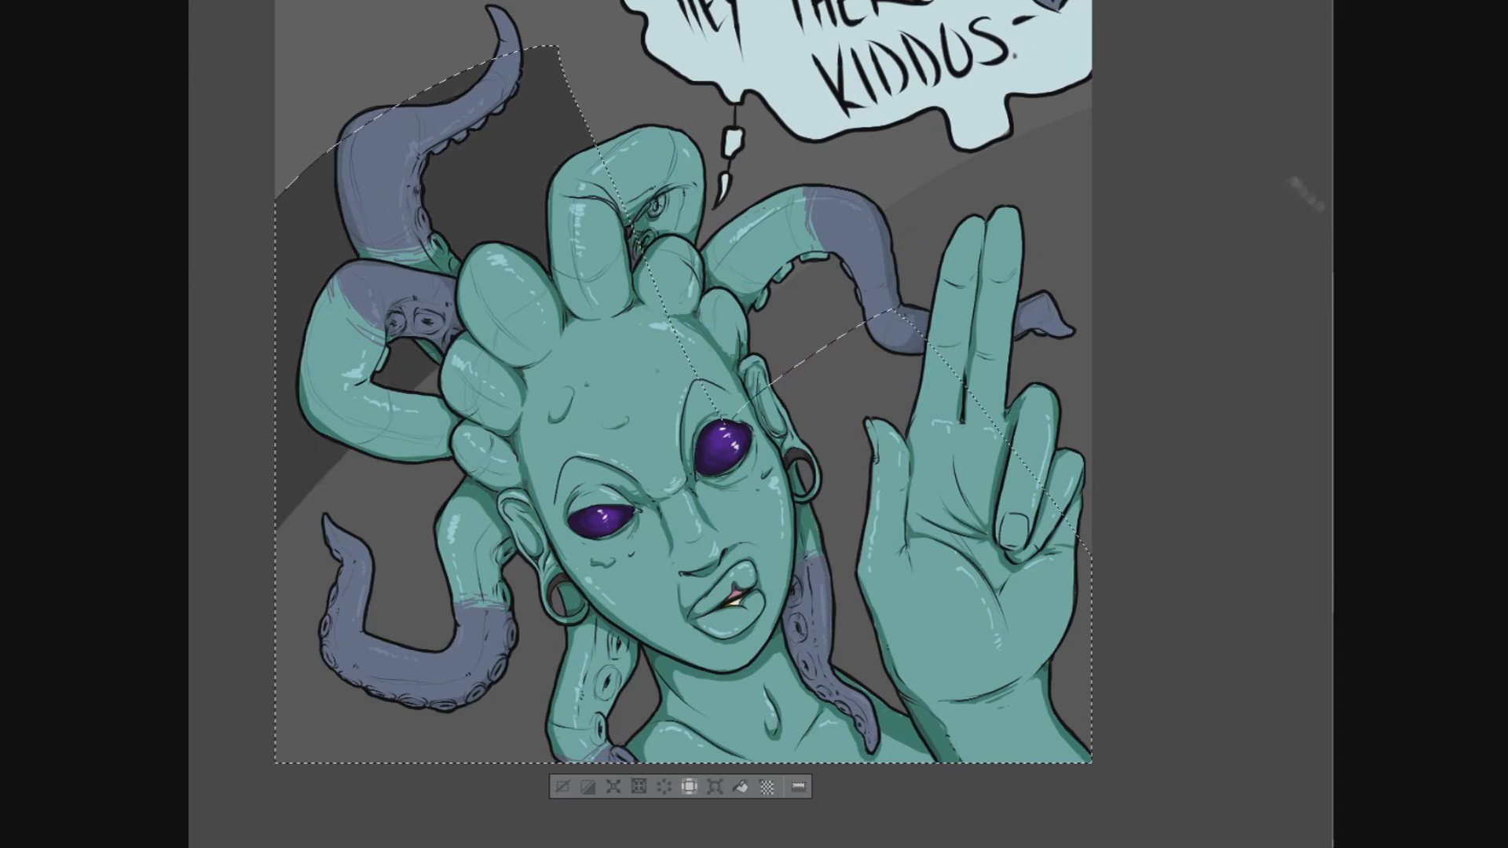
pyautogui.click(412, 562)
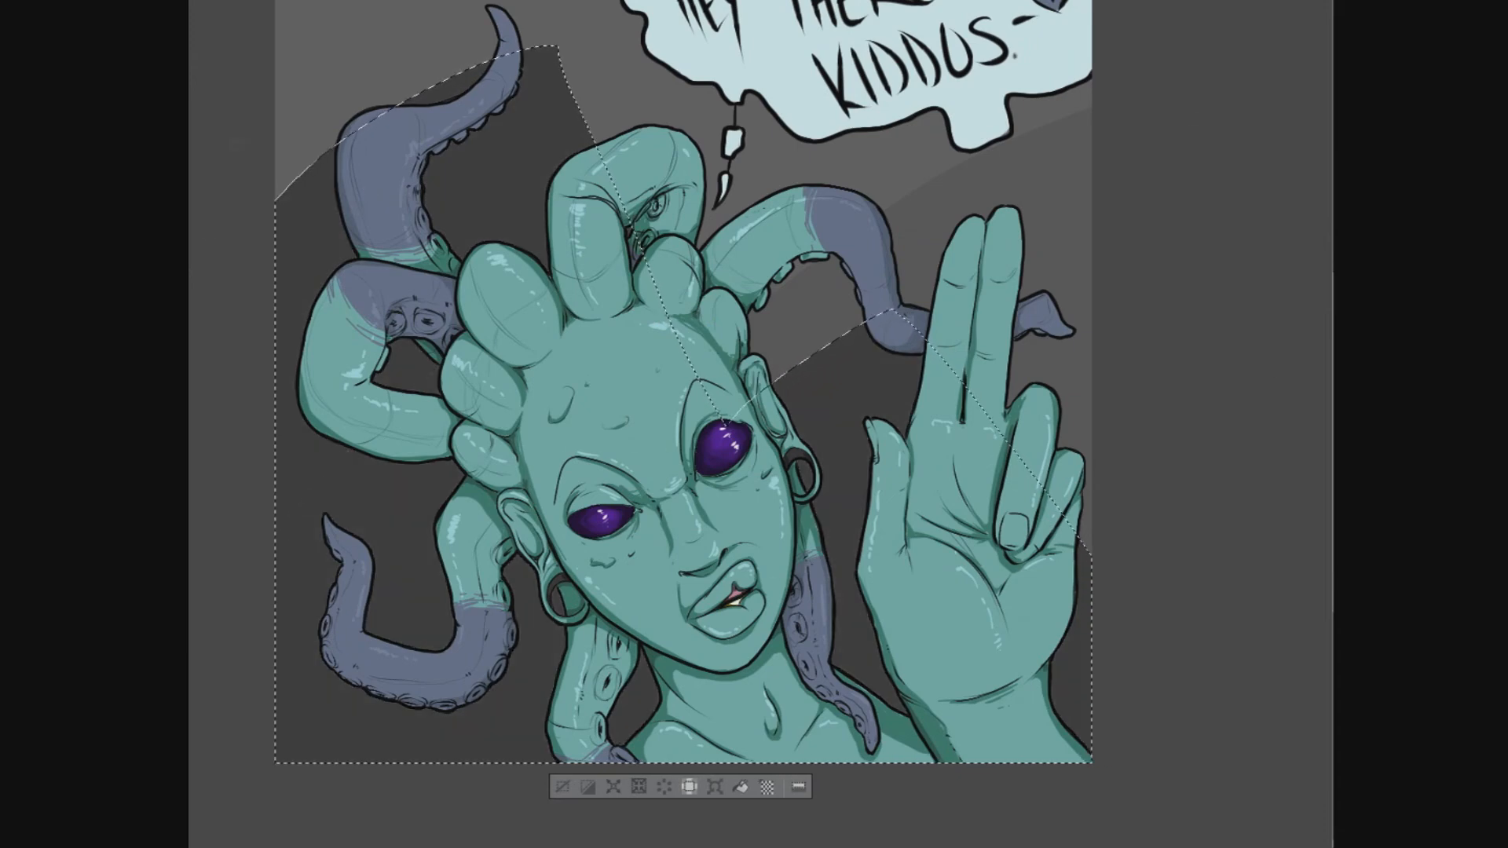
pyautogui.hotkey('ctrl', 'd')
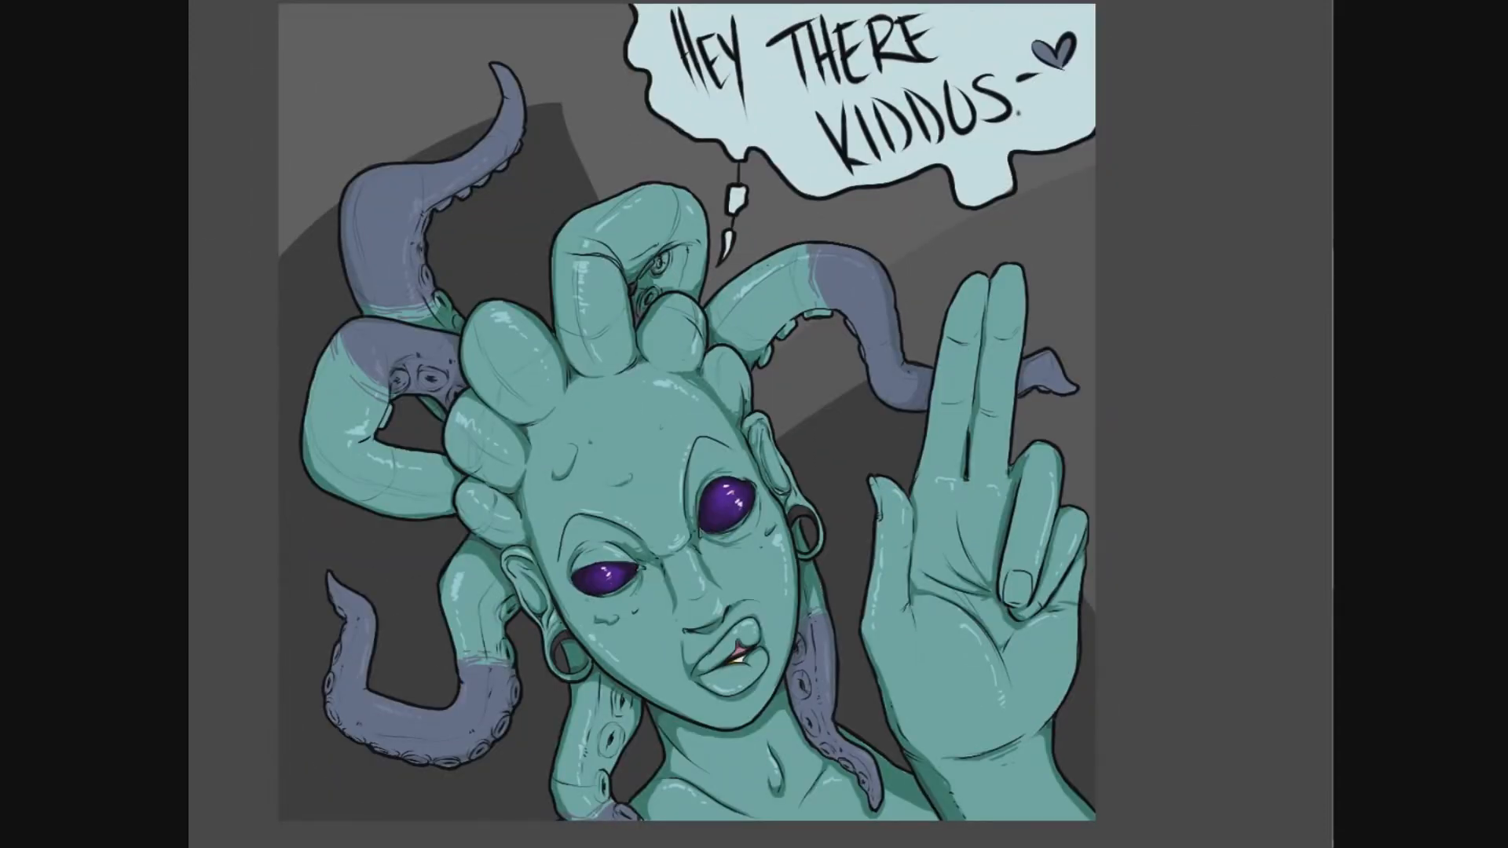
pyautogui.moveTo(257, 309)
pyautogui.mouseDown()
pyautogui.moveTo(469, 560)
pyautogui.moveTo(963, 790)
pyautogui.moveTo(287, 316)
pyautogui.mouseUp()
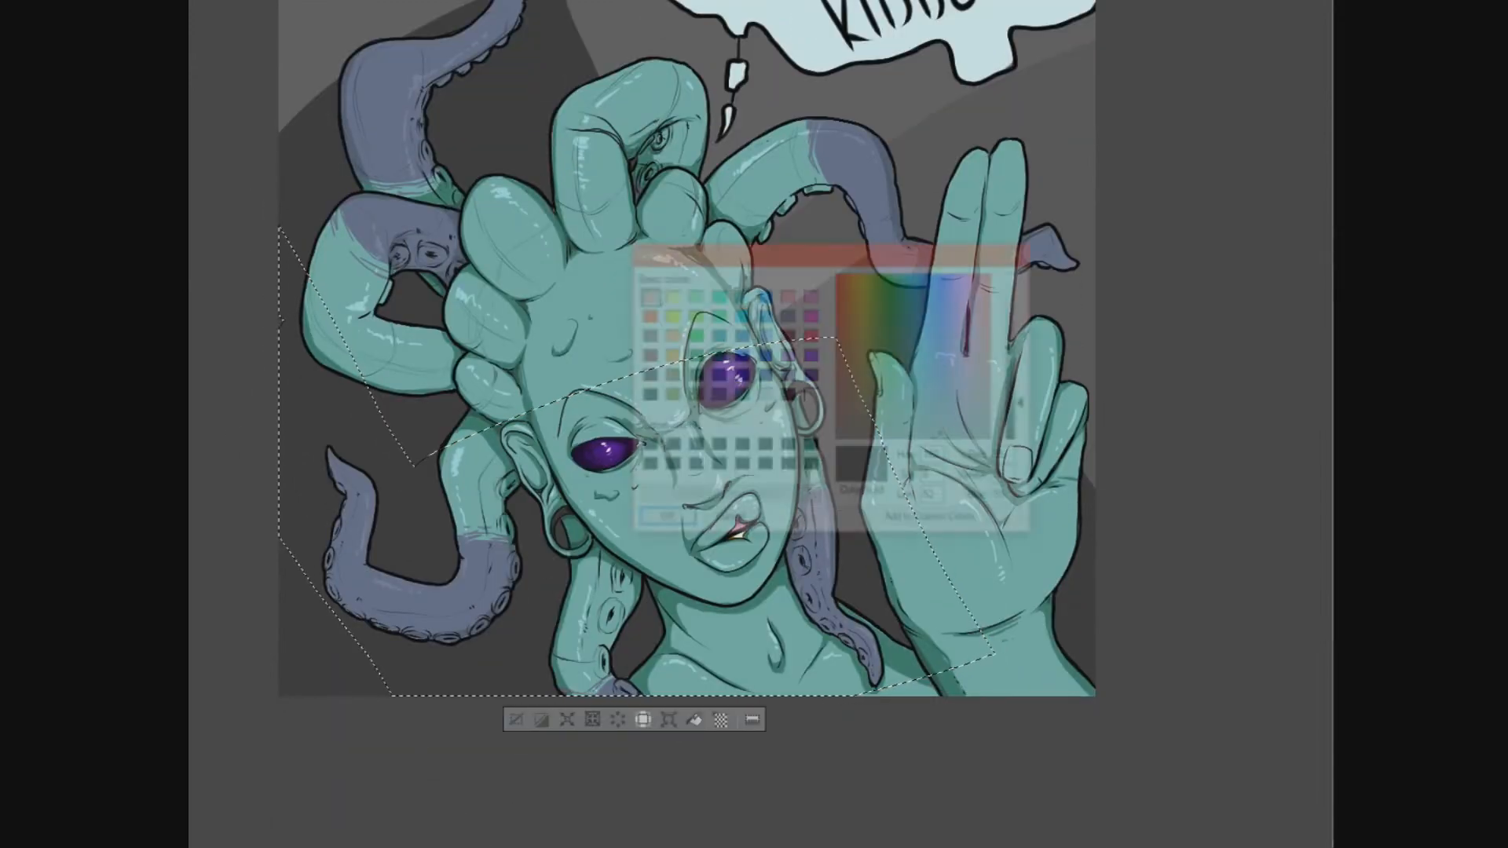
pyautogui.hotkey('ctrl', 'd')
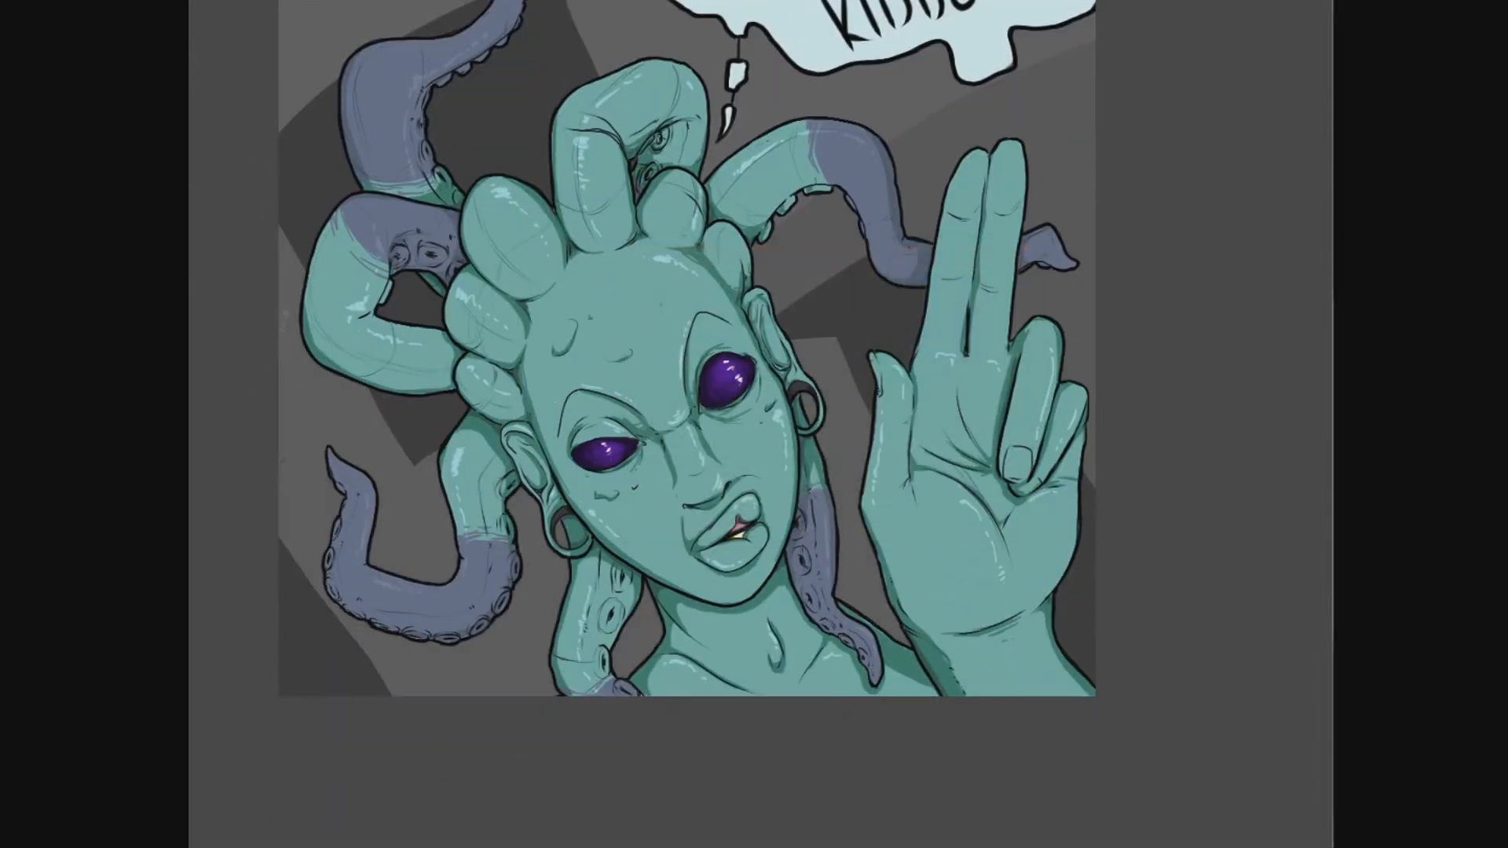
# - Sketch dark parallel frame lines along the lower-left edges of the dark panel behind the left tentacles
pyautogui.moveTo(683, 377); pyautogui.dragTo(640, 480)
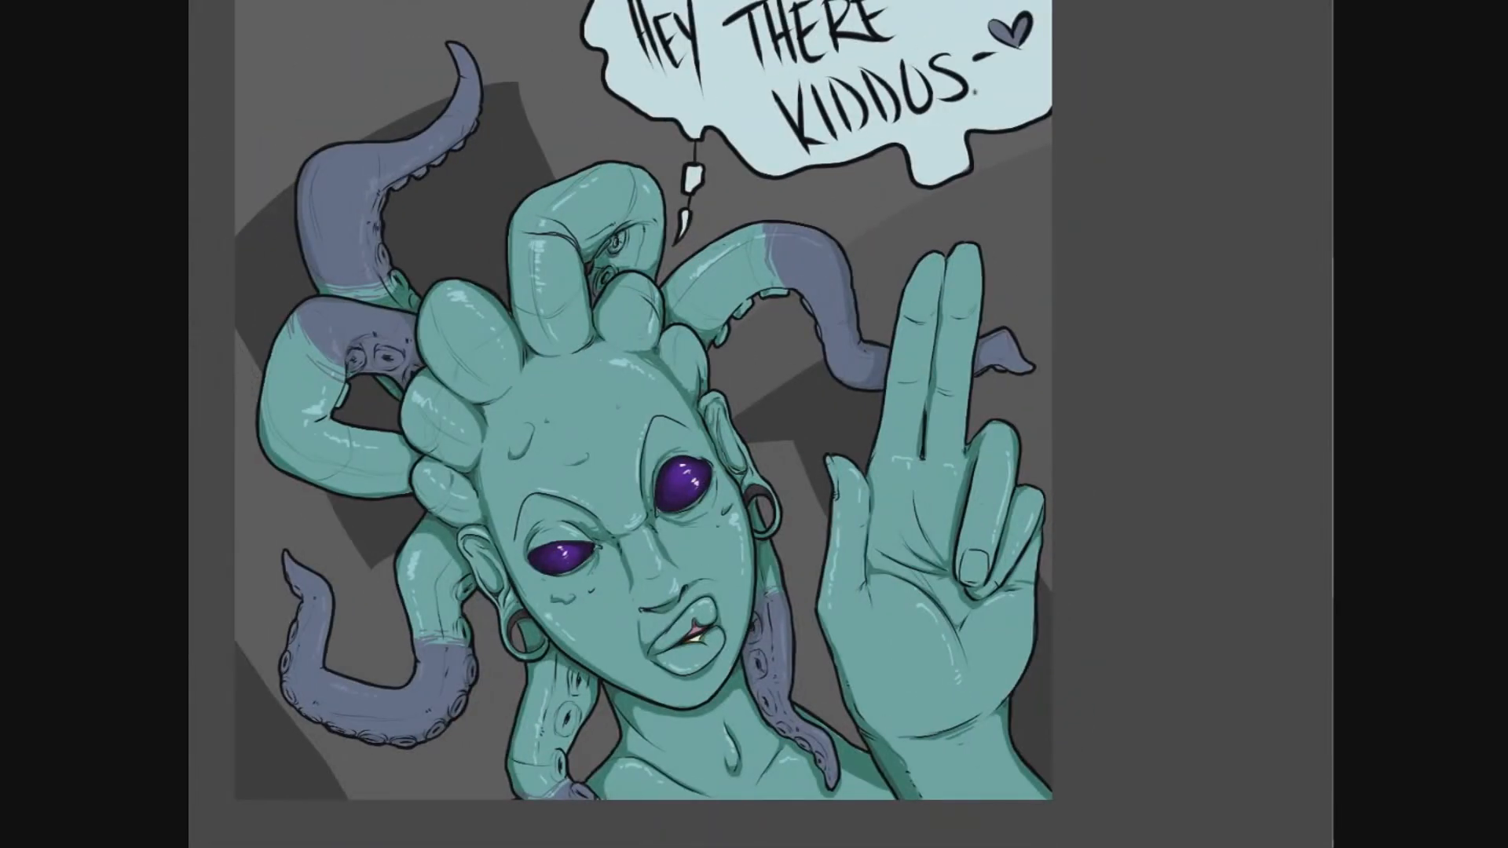
pyautogui.moveTo(644, 439); pyautogui.dragTo(816, 440)
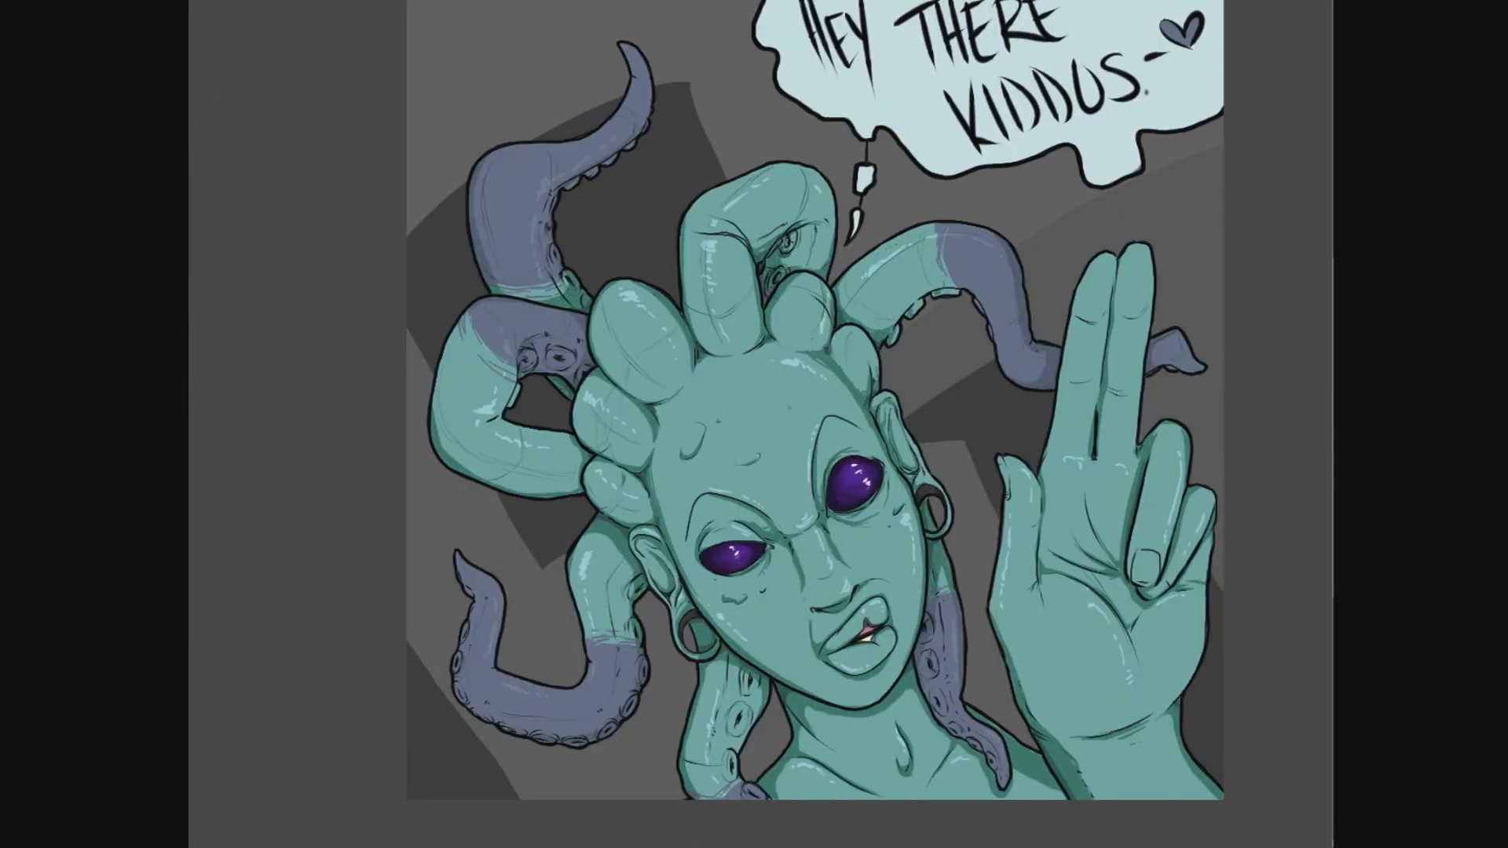
pyautogui.moveTo(398, 350)
pyautogui.mouseDown()
pyautogui.moveTo(547, 600)
pyautogui.moveTo(567, 560)
pyautogui.mouseUp()
pyautogui.hotkey('ctrl', 'z')
pyautogui.moveTo(398, 384)
pyautogui.mouseDown()
pyautogui.moveTo(522, 598)
pyautogui.moveTo(568, 588)
pyautogui.mouseUp()
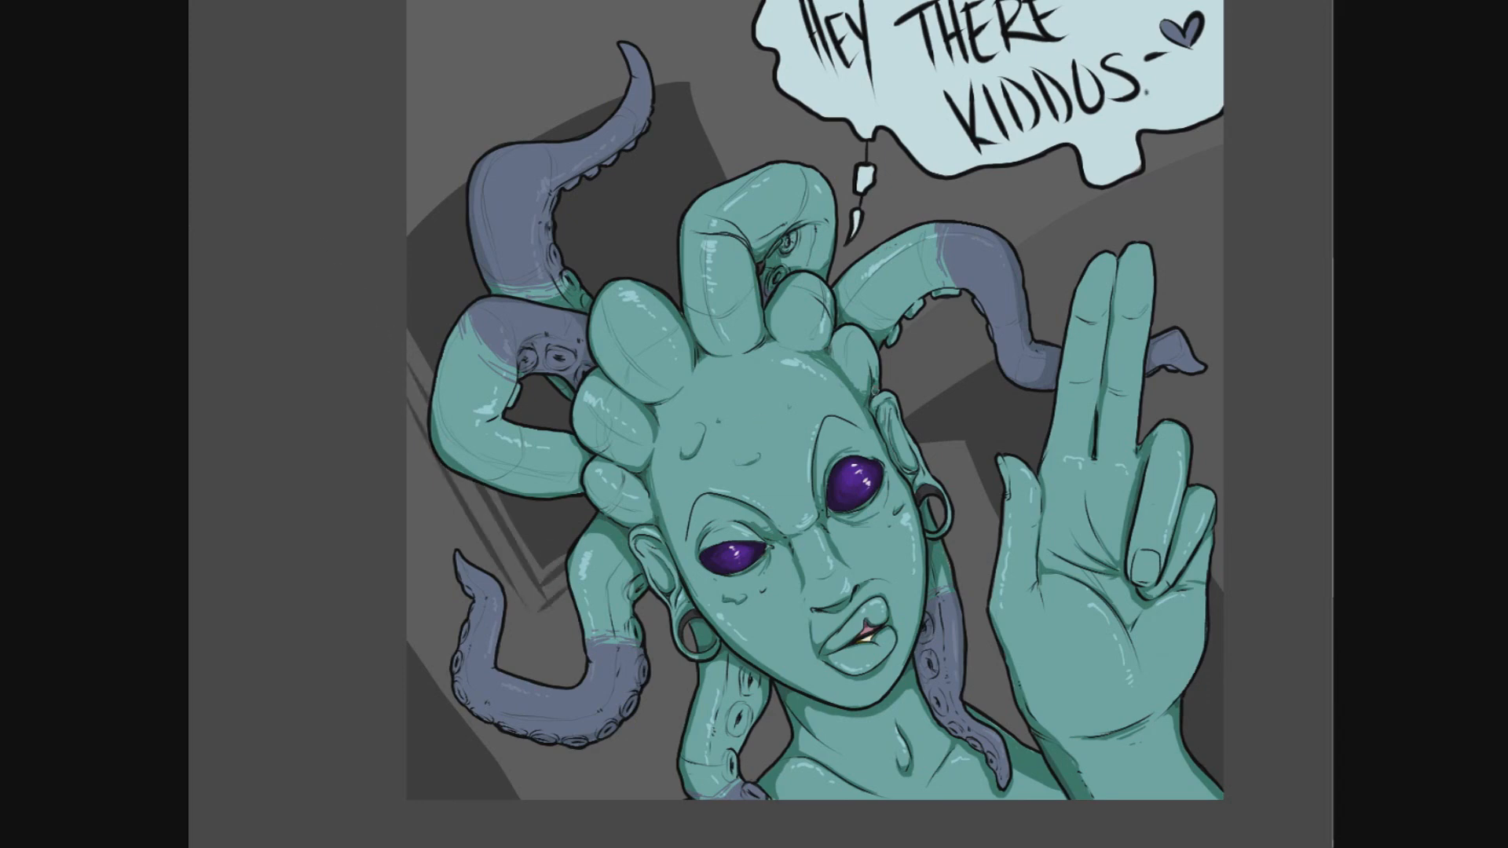
pyautogui.moveTo(635, 319); pyautogui.dragTo(608, 406)
# - Draw double frame lines following the slanted upper edge and right side of the dark panel behind the upper-left tentacle
pyautogui.moveTo(364, 311); pyautogui.dragTo(637, 147)
pyautogui.hotkey('ctrl', 'z')
pyautogui.hotkey('ctrl', 'z')
pyautogui.moveTo(373, 273)
pyautogui.mouseDown()
pyautogui.moveTo(582, 139)
pyautogui.moveTo(673, 137)
pyautogui.mouseUp()
pyautogui.moveTo(373, 266)
pyautogui.mouseDown()
pyautogui.moveTo(666, 117)
pyautogui.moveTo(716, 260)
pyautogui.mouseUp()
pyautogui.moveTo(679, 119); pyautogui.dragTo(728, 240)
# - Add frame lines around the dark panel between the head and raised hand, and along the lower-left corner panel
pyautogui.moveTo(873, 488)
pyautogui.mouseDown()
pyautogui.moveTo(1058, 388)
pyautogui.moveTo(1213, 695)
pyautogui.moveTo(1077, 361)
pyautogui.moveTo(1198, 592)
pyautogui.mouseUp()
pyautogui.hotkey('ctrl', 'z')
pyautogui.moveTo(920, 538); pyautogui.dragTo(967, 650)
pyautogui.moveTo(913, 559); pyautogui.dragTo(960, 683)
pyautogui.moveTo(785, 550)
pyautogui.mouseDown()
pyautogui.moveTo(769, 489)
pyautogui.moveTo(801, 462)
pyautogui.mouseUp()
pyautogui.moveTo(397, 623); pyautogui.dragTo(524, 800)
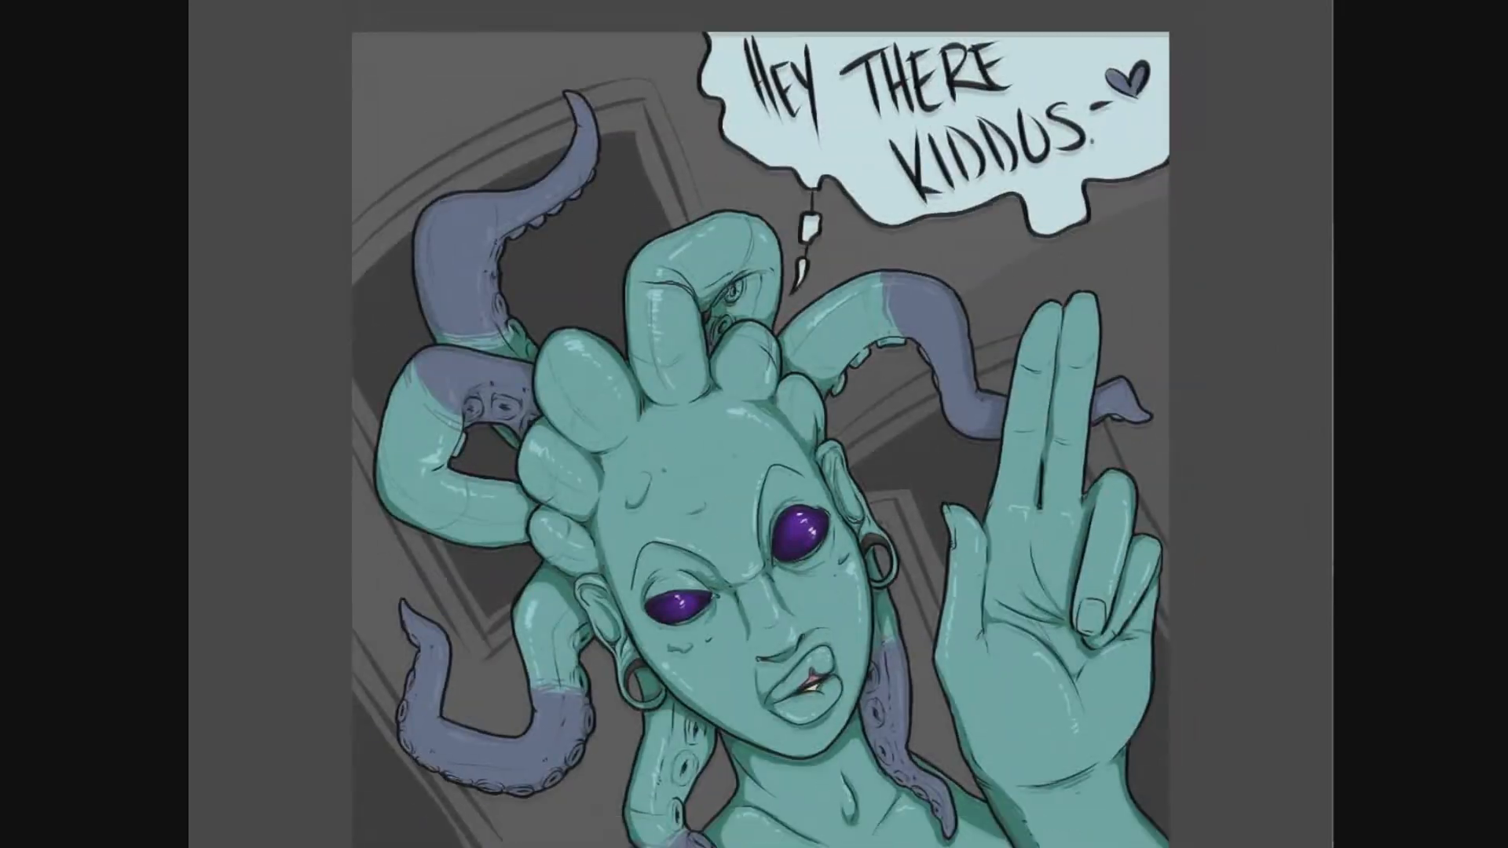
# - Sign the artwork with a small dark signature in the lower-right corner, over the wrist
pyautogui.scroll(-1, 1108, 194)
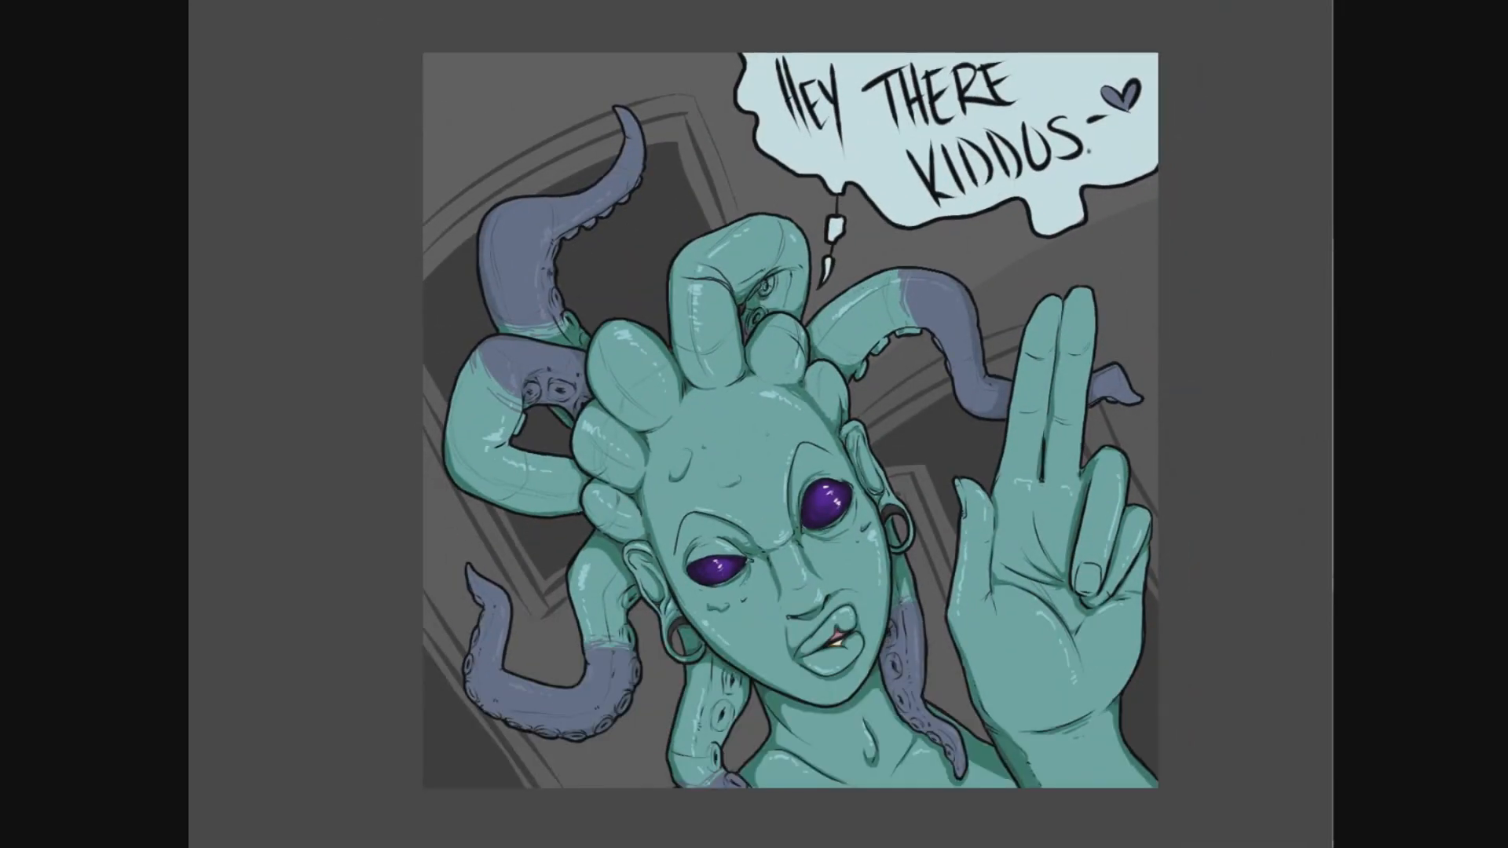
pyautogui.press('Escape')
pyautogui.moveTo(1093, 767); pyautogui.dragTo(1108, 787)
pyautogui.moveTo(1103, 784)
pyautogui.mouseDown()
pyautogui.moveTo(1116, 754)
pyautogui.moveTo(1122, 783)
pyautogui.mouseUp()
pyautogui.moveTo(1114, 744)
pyautogui.mouseDown()
pyautogui.moveTo(1129, 778)
pyautogui.moveTo(1138, 734)
pyautogui.mouseUp()
pyautogui.moveTo(1128, 744); pyautogui.dragTo(1145, 728)
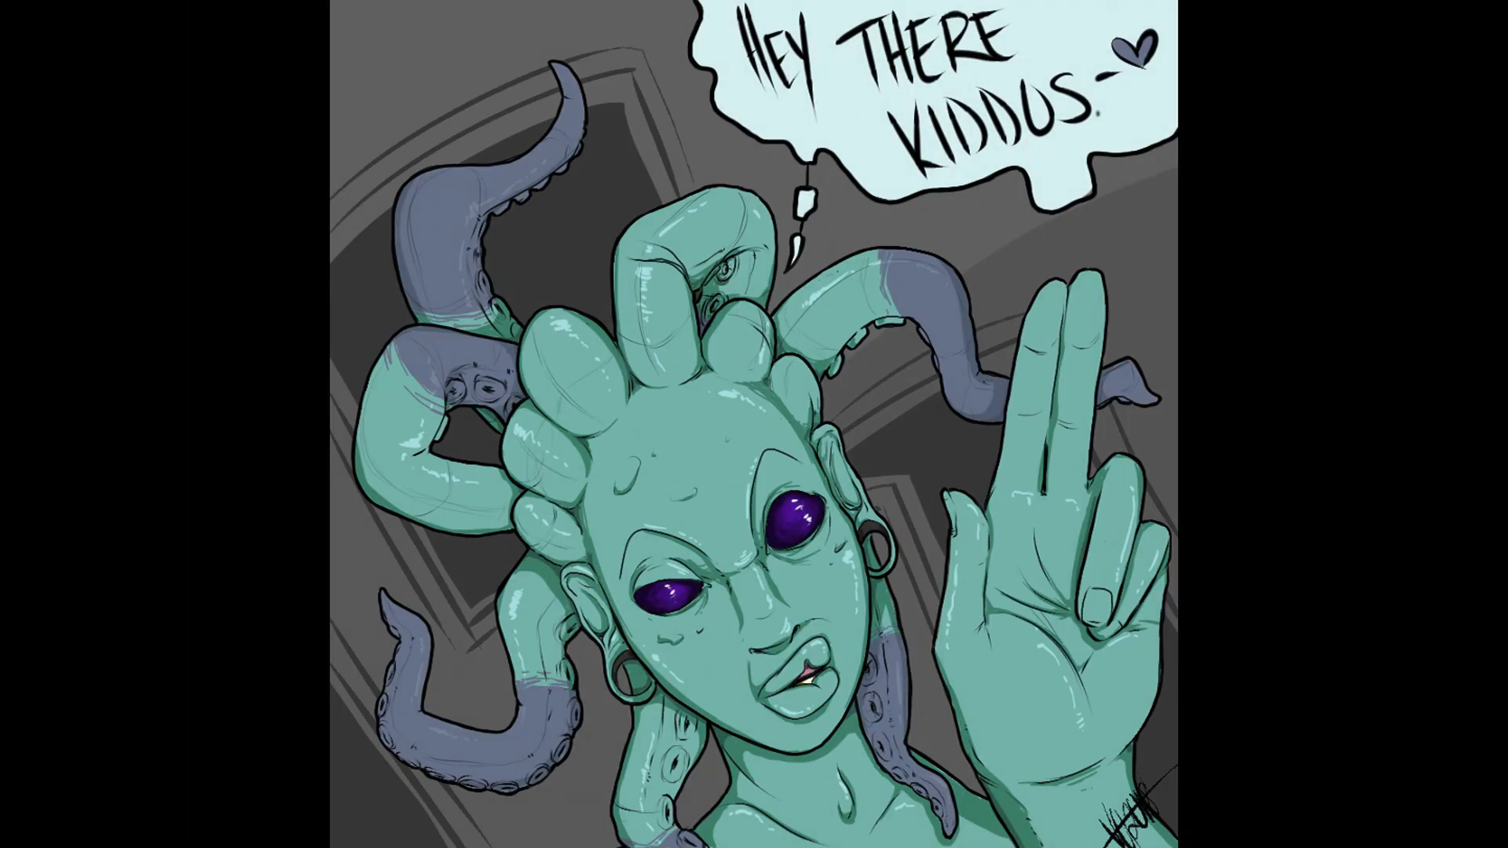